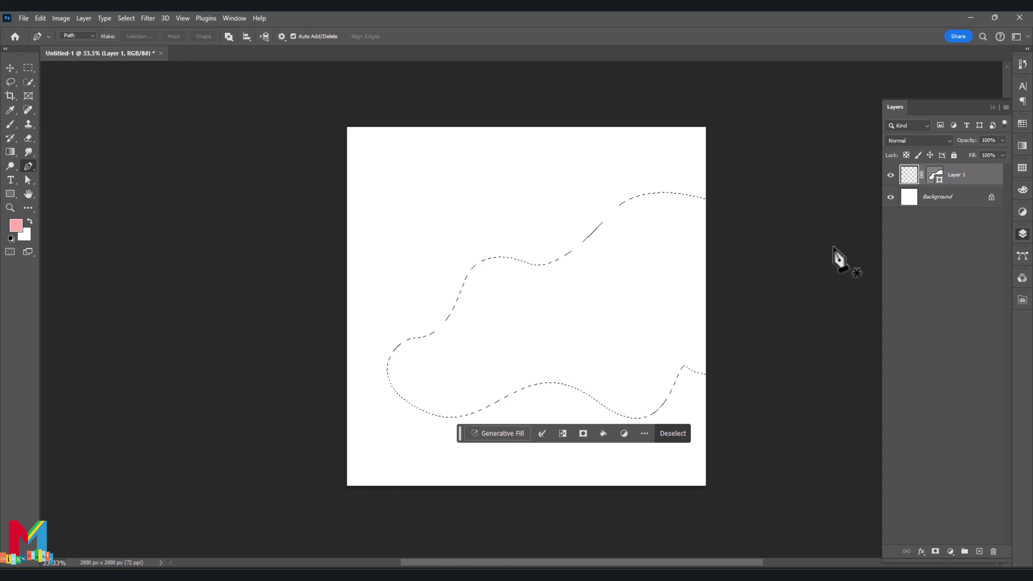
# - Add a gradient fill layer from the wavy selection using the Red_02 preset from the Reds group
pyautogui.click(921, 551)
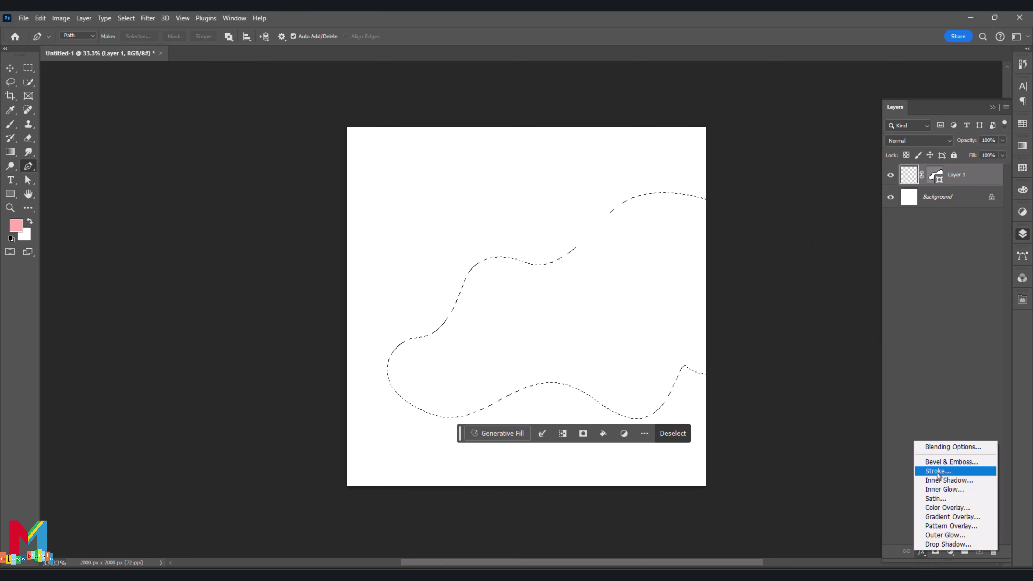
pyautogui.press('Escape')
pyautogui.click(950, 551)
pyautogui.click(963, 371)
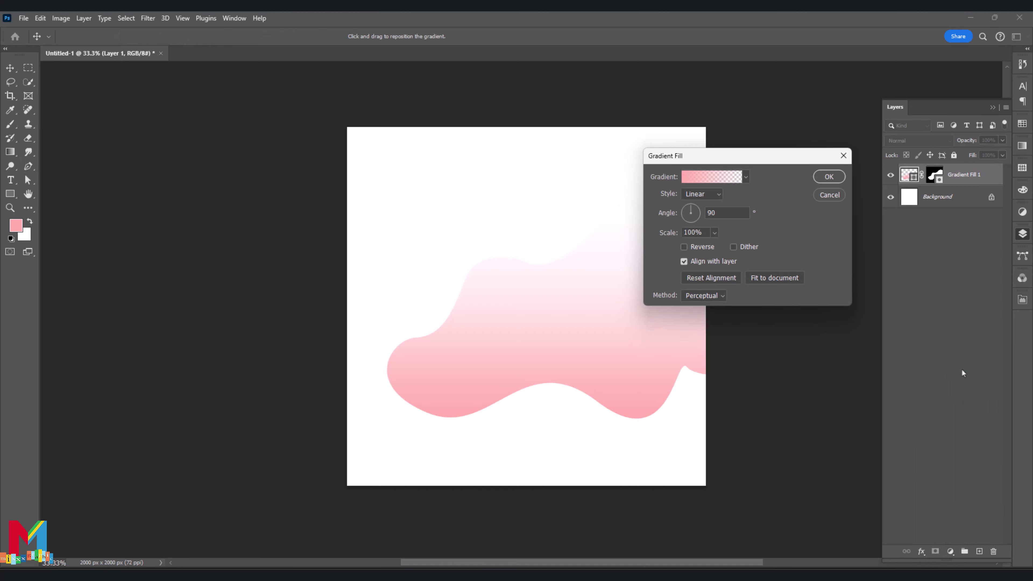
pyautogui.click(713, 177)
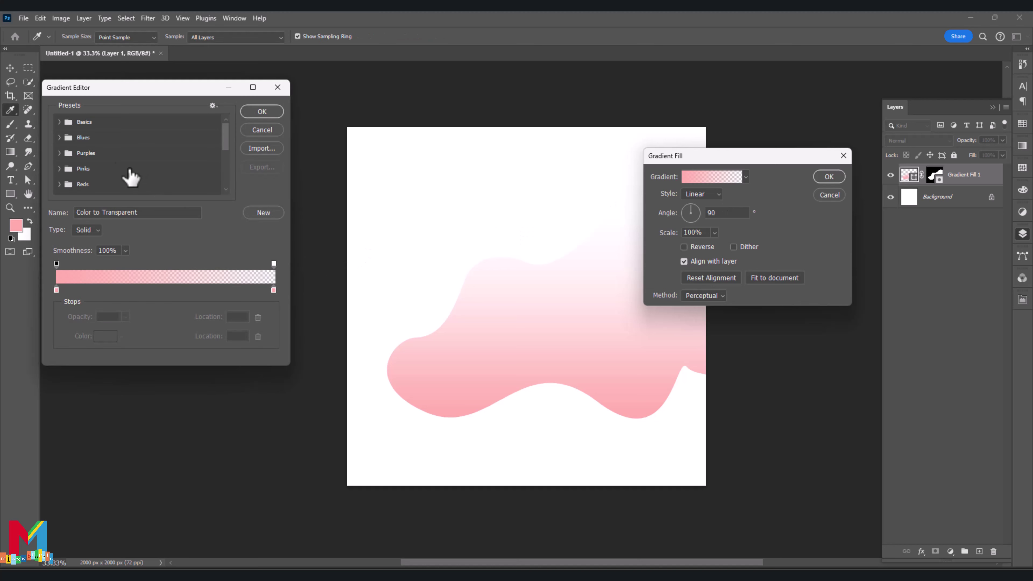
pyautogui.click(73, 184)
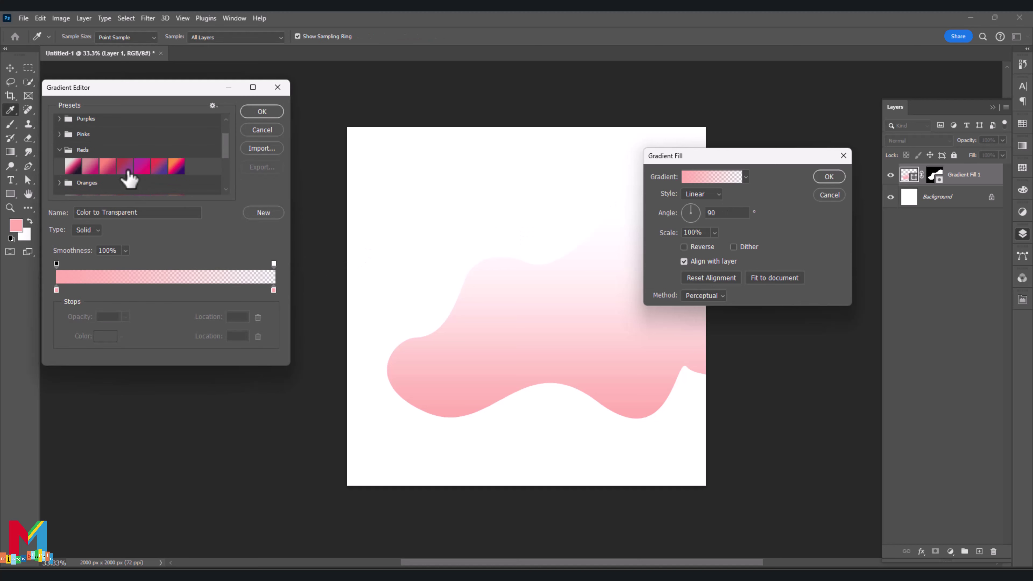
pyautogui.click(141, 166)
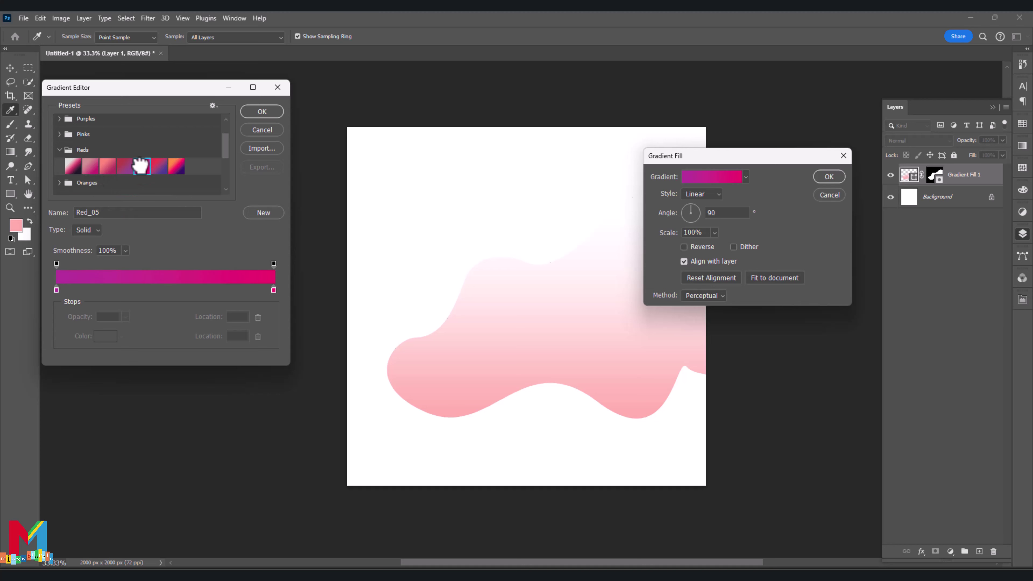
pyautogui.click(90, 166)
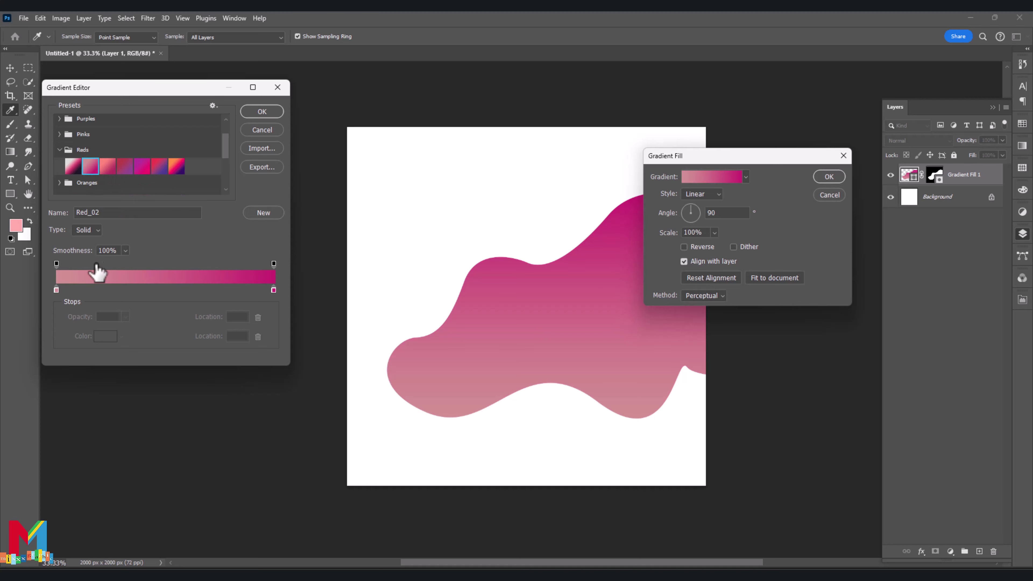
# - Set the gradient's starting colour stop to red ff4b4b and apply the gradient fill
pyautogui.click(57, 290)
pyautogui.doubleClick(57, 291)
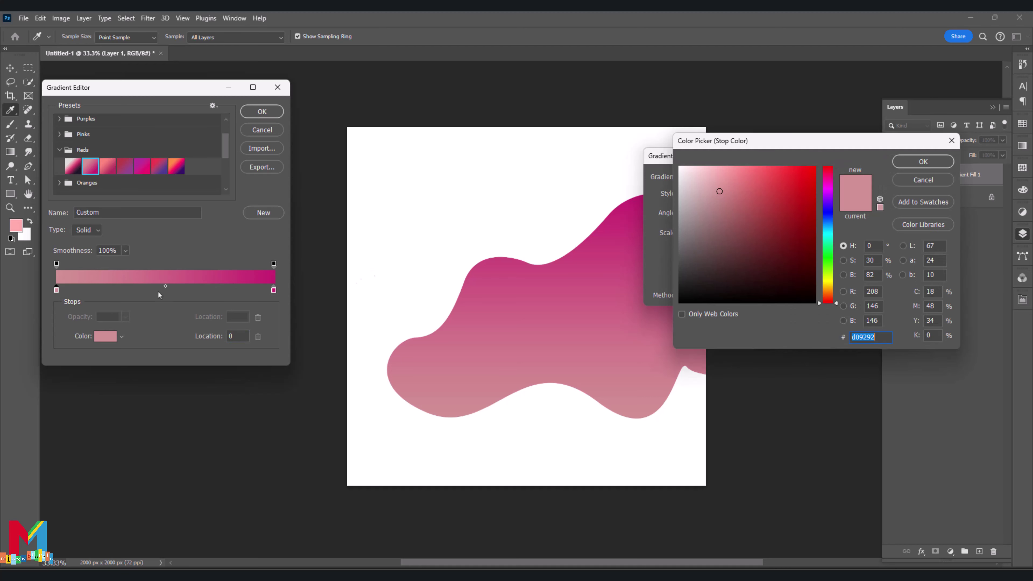
pyautogui.moveTo(782, 180)
pyautogui.mouseDown()
pyautogui.moveTo(763, 166)
pyautogui.moveTo(777, 163)
pyautogui.mouseUp()
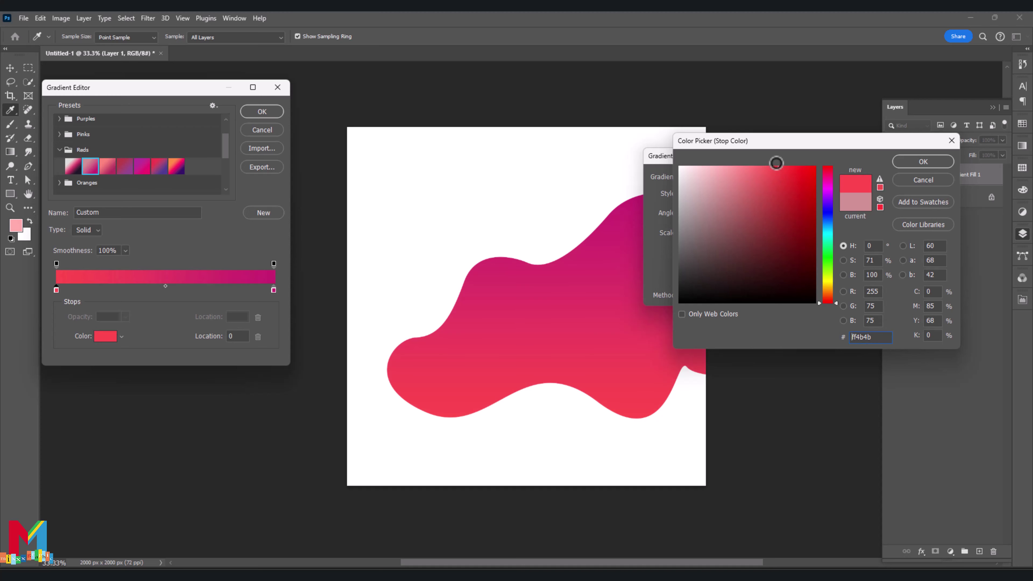
pyautogui.press('Return')
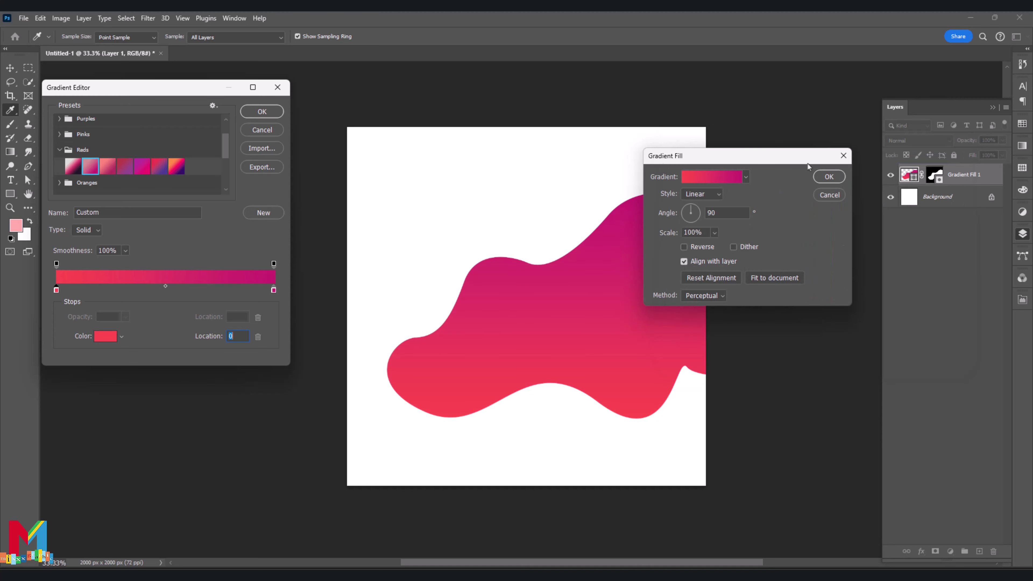
pyautogui.click(262, 112)
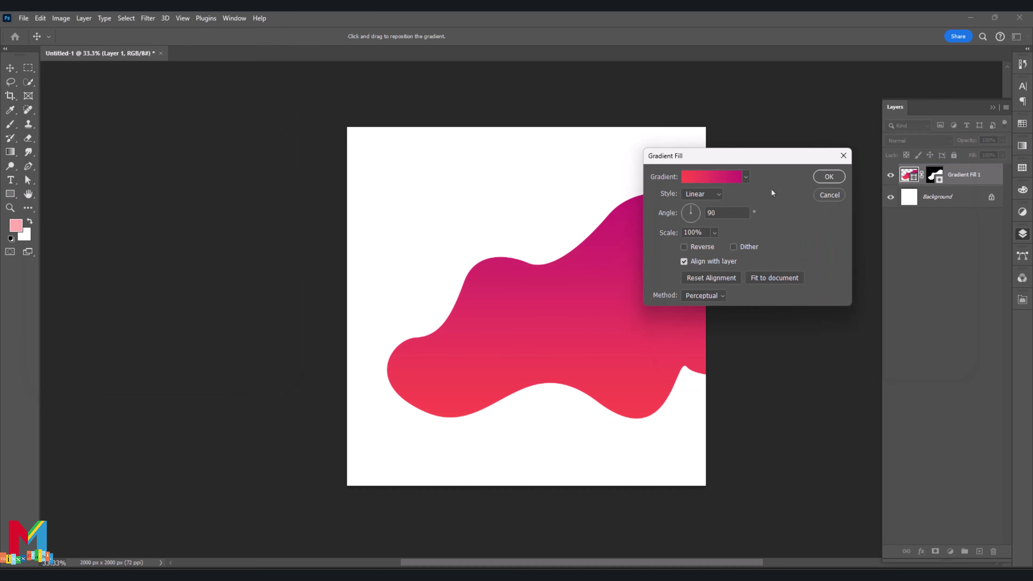
pyautogui.click(828, 177)
# - Narrow the gradient shape to about 82.79% width by pulling in both of its sides
pyautogui.hotkey('ctrl', 't')
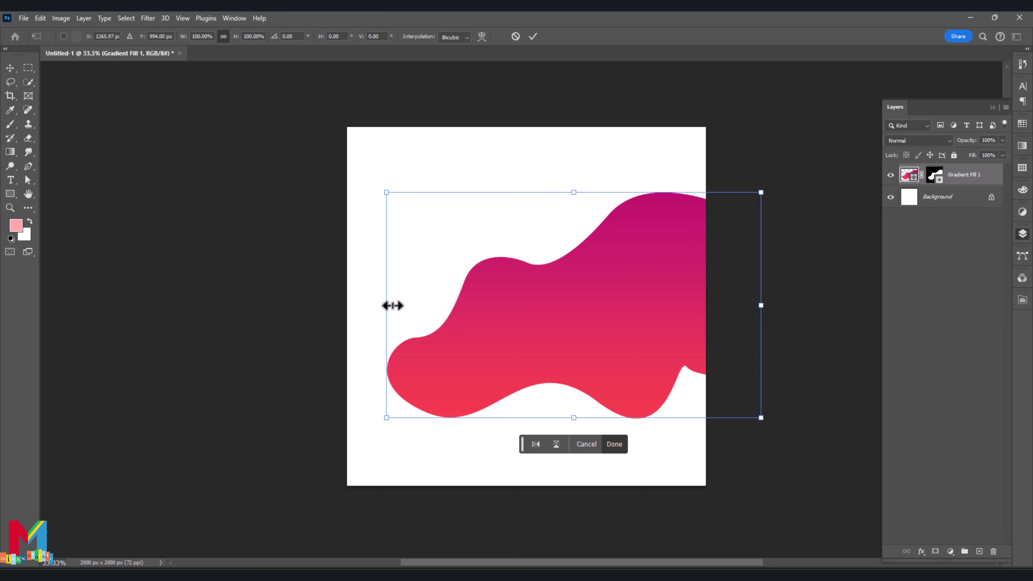
pyautogui.moveTo(388, 304); pyautogui.dragTo(440, 305)
pyautogui.moveTo(759, 309); pyautogui.dragTo(744, 310)
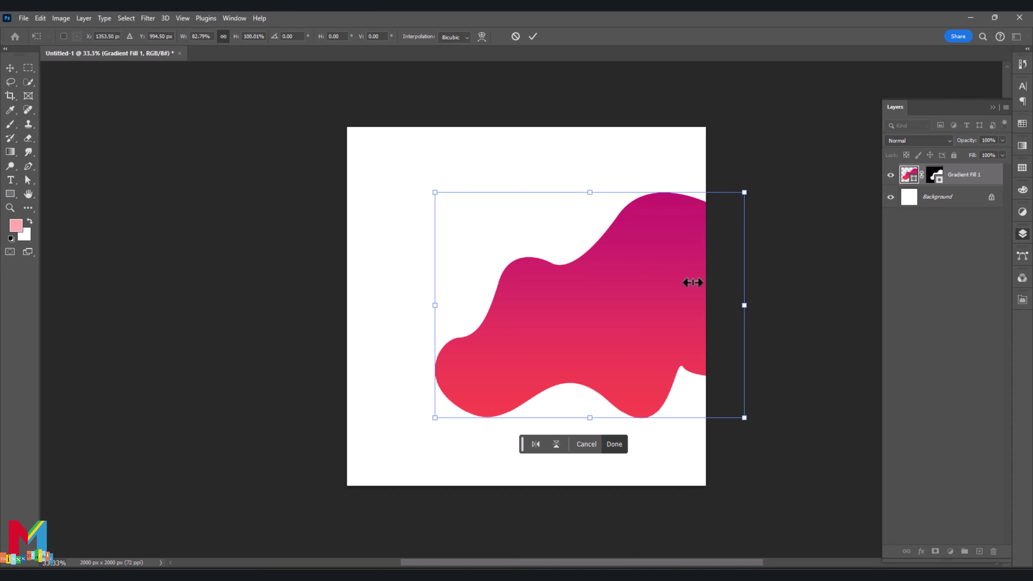
pyautogui.press('Return')
# - Duplicate the Gradient Fill 1 layer and offset the copy about 111 px down and 27 px to the right
pyautogui.press('p')
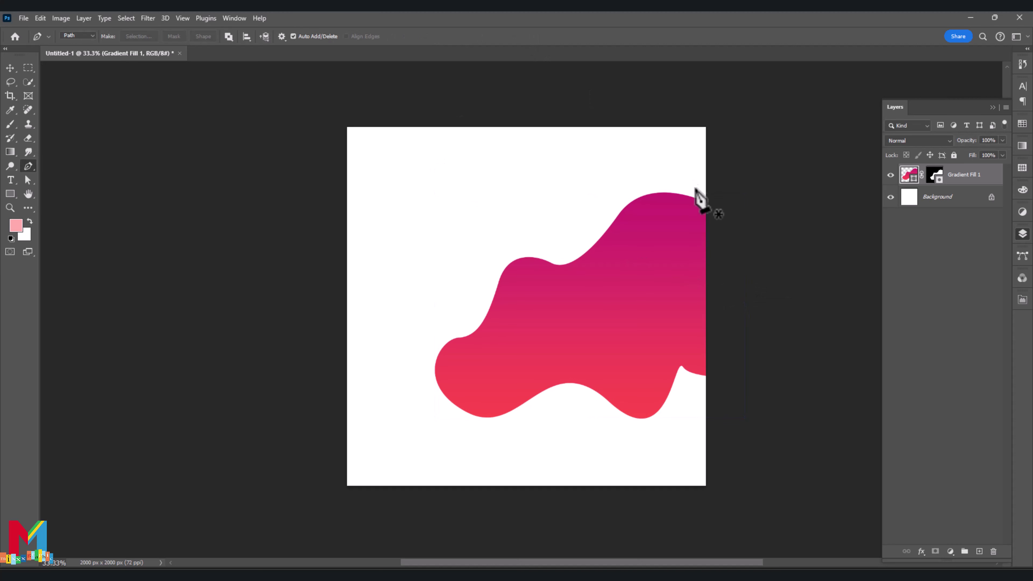
pyautogui.hotkey('ctrl', 'j')
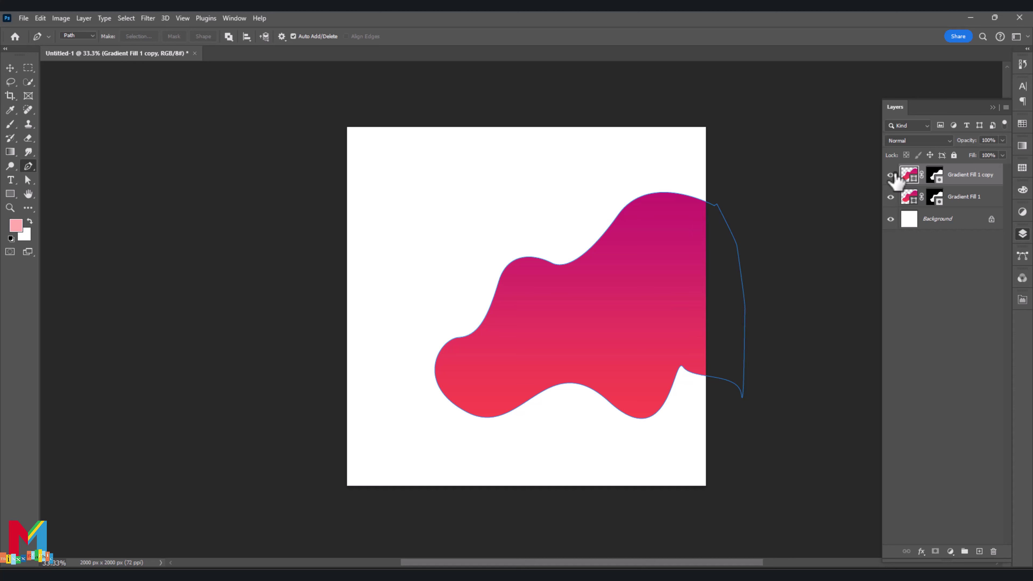
pyautogui.hotkey('ctrl', 't')
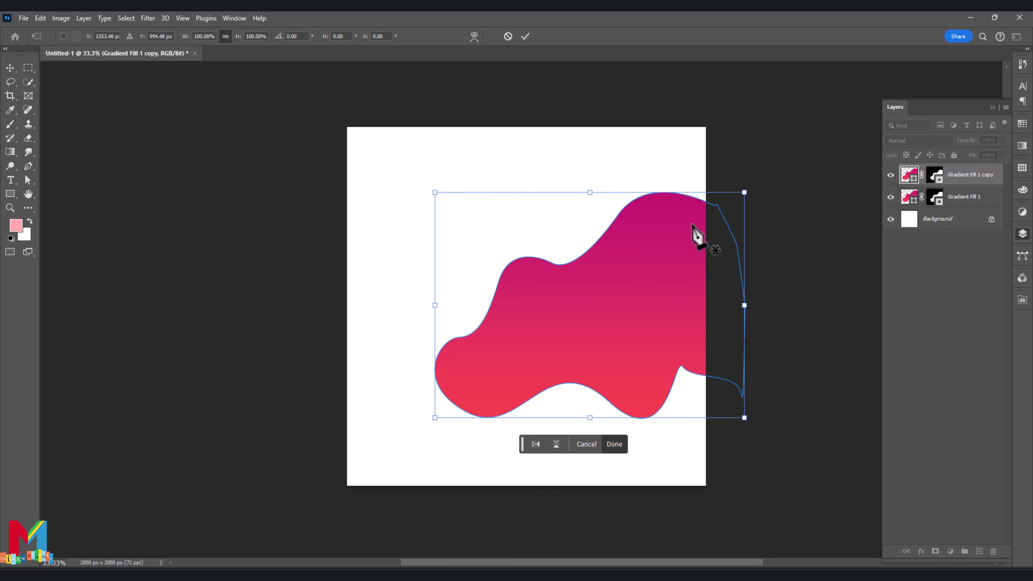
pyautogui.press('Down')
pyautogui.press('Down')
pyautogui.press('Down')
pyautogui.press('Down')
pyautogui.press('Down')
pyautogui.press('Down')
pyautogui.press('Down')
pyautogui.press('Down')
pyautogui.press('Down')
pyautogui.press('Down')
pyautogui.press('Down')
pyautogui.press('Down')
pyautogui.press('Down')
pyautogui.press('Down')
pyautogui.press('Down')
pyautogui.press('Down')
pyautogui.press('Down')
pyautogui.press('Down')
pyautogui.press('Down')
pyautogui.press('Down')
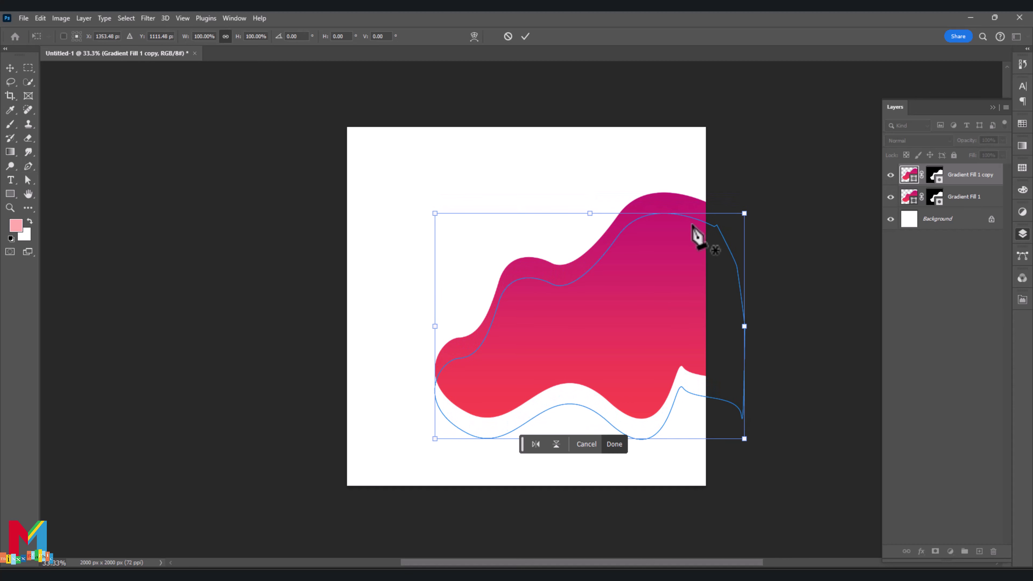
pyautogui.press('Up')
pyautogui.press('Right')
pyautogui.press('Right')
pyautogui.press('Right')
pyautogui.press('Right')
pyautogui.press('Right')
pyautogui.press('Right')
pyautogui.press('Right')
pyautogui.press('Right')
pyautogui.press('Right')
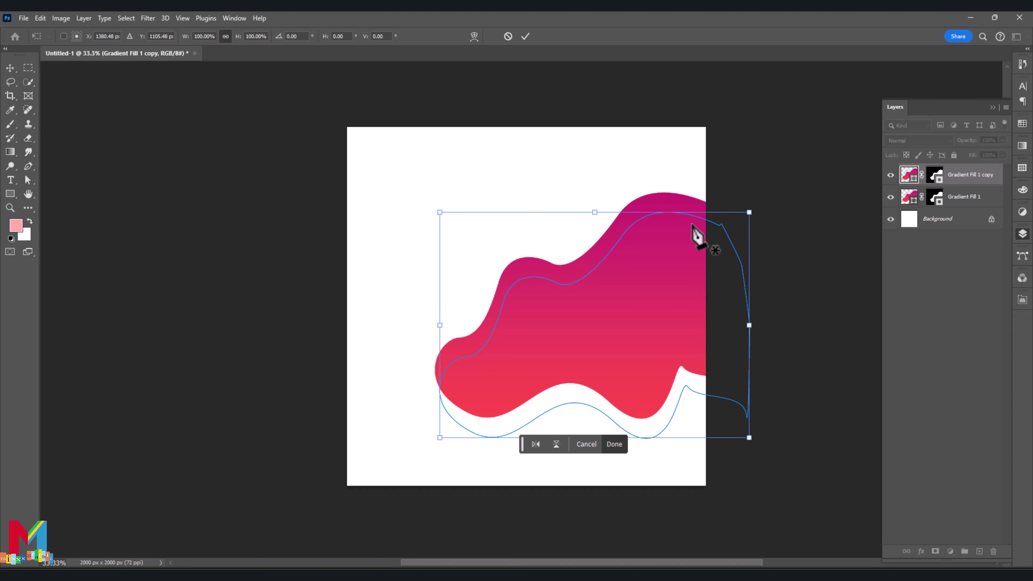
pyautogui.click(526, 36)
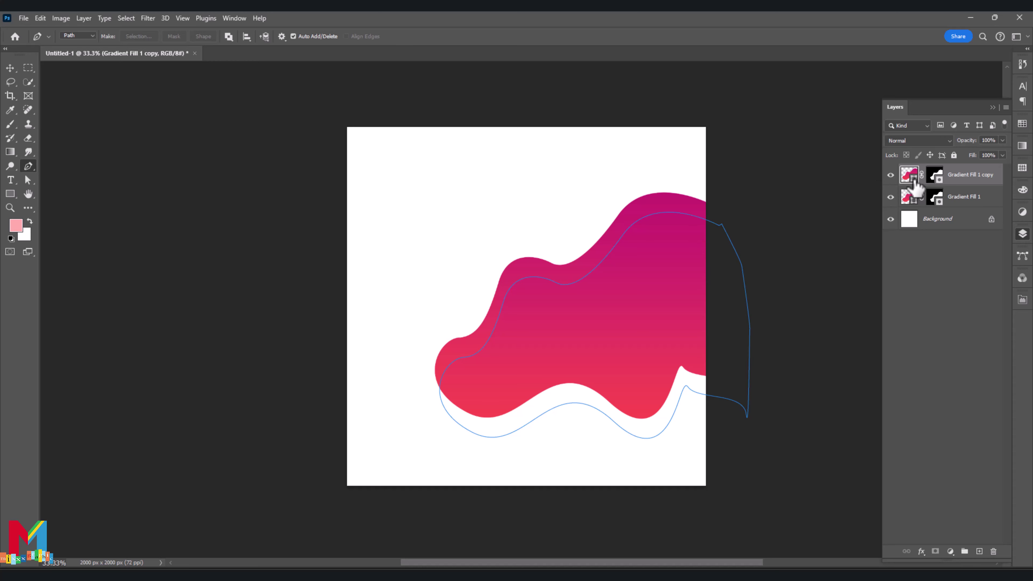
# - Load the duplicate's outline as a selection and convert the duplicate layer to a frame named Gradient Fill 1 copy
pyautogui.hotkey('ctrl', 'Return')
pyautogui.rightClick(950, 185)
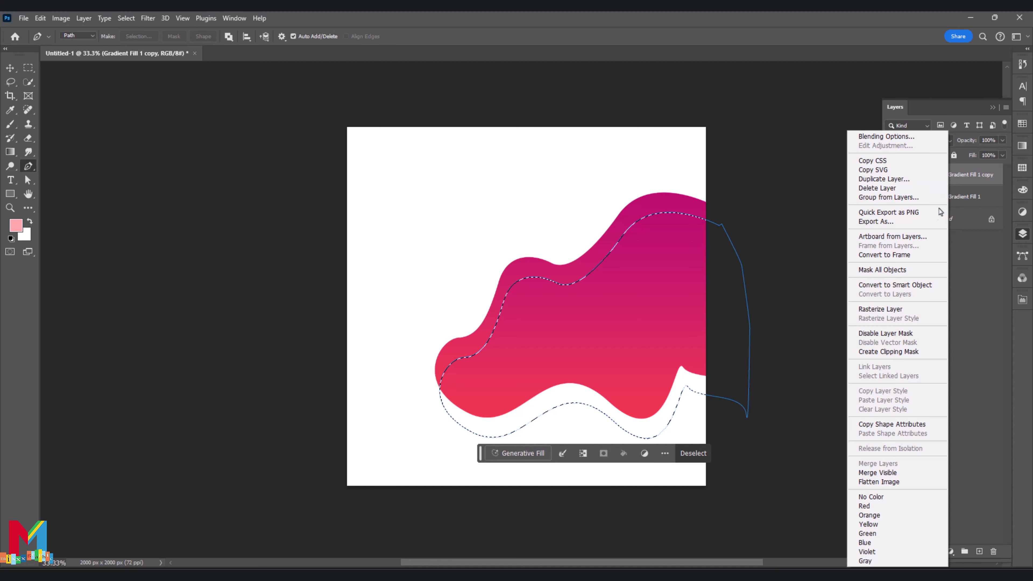
pyautogui.click(846, 242)
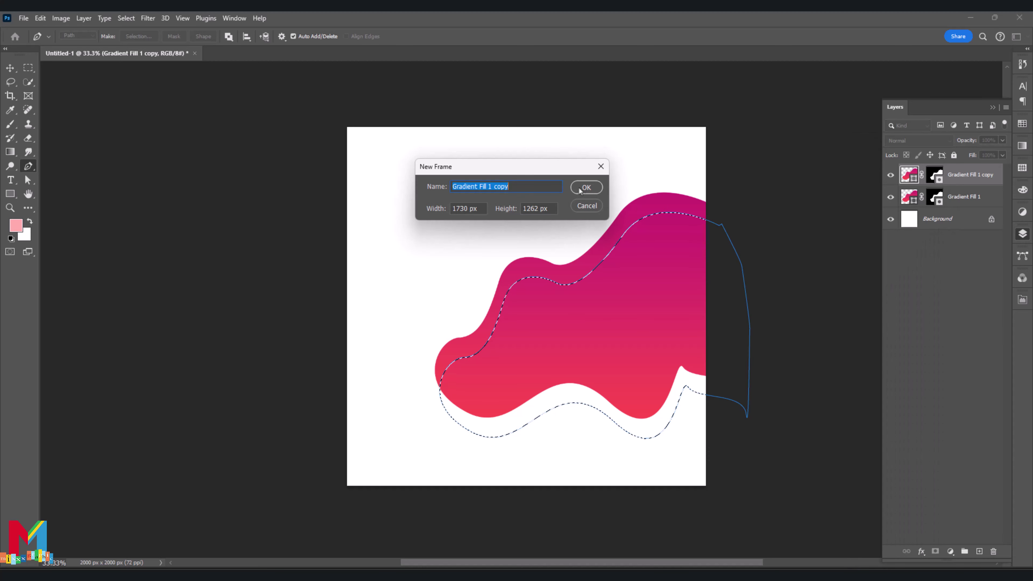
pyautogui.click(586, 187)
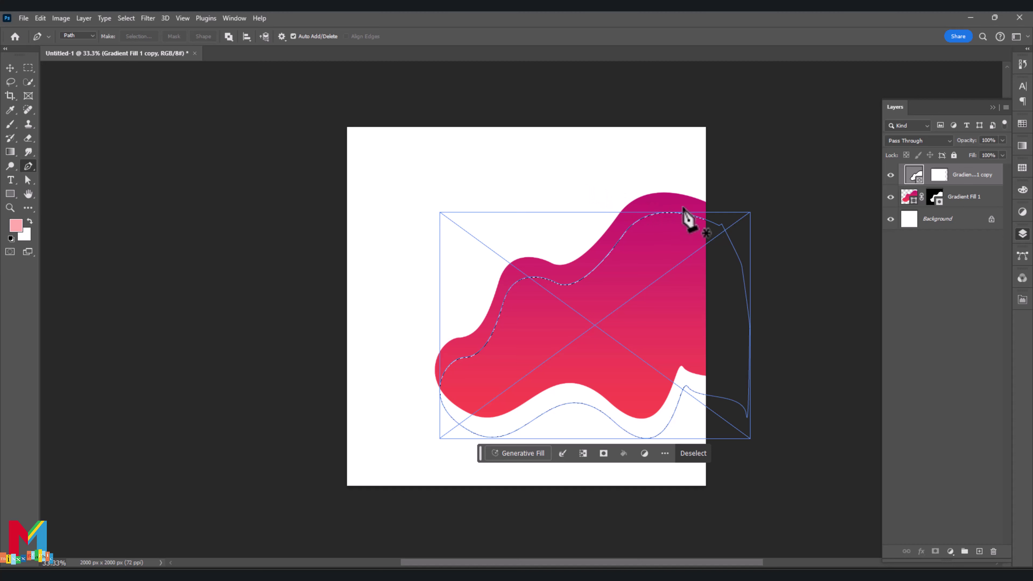
pyautogui.rightClick(959, 184)
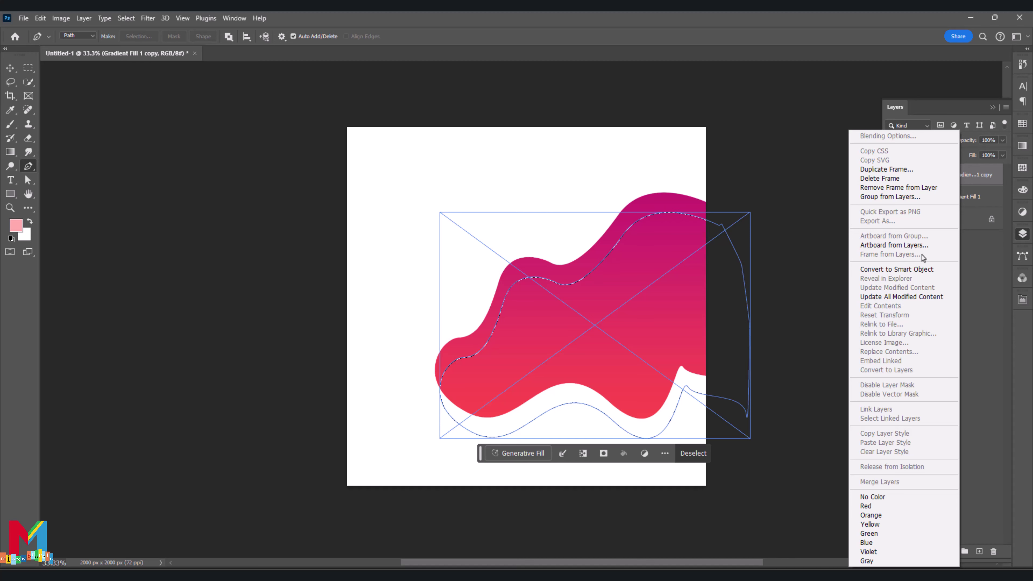
pyautogui.click(958, 268)
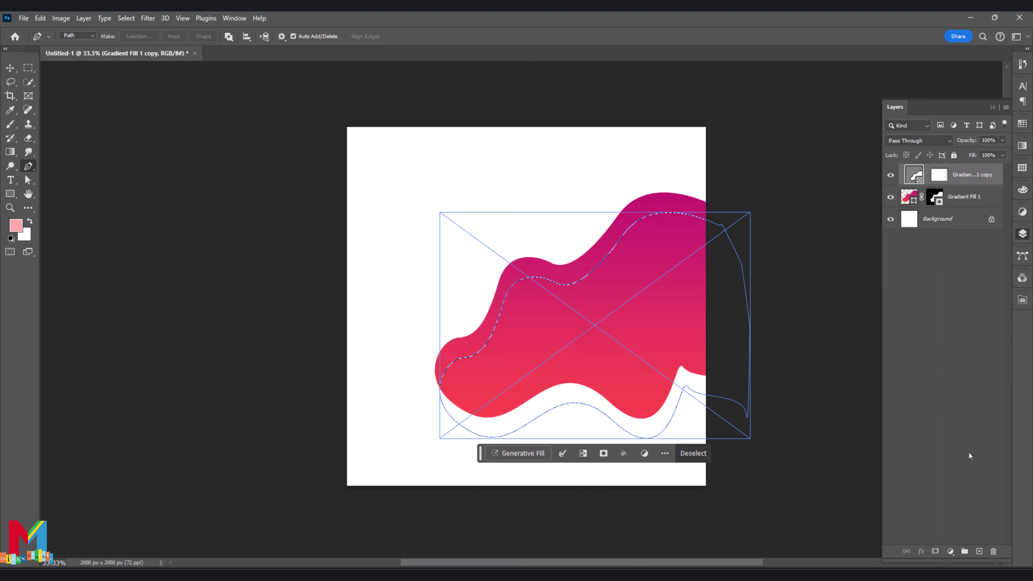
# - Add a second gradient fill layer from the selection and set its starting colour stop to a dark pink sampled near the shape
pyautogui.click(950, 551)
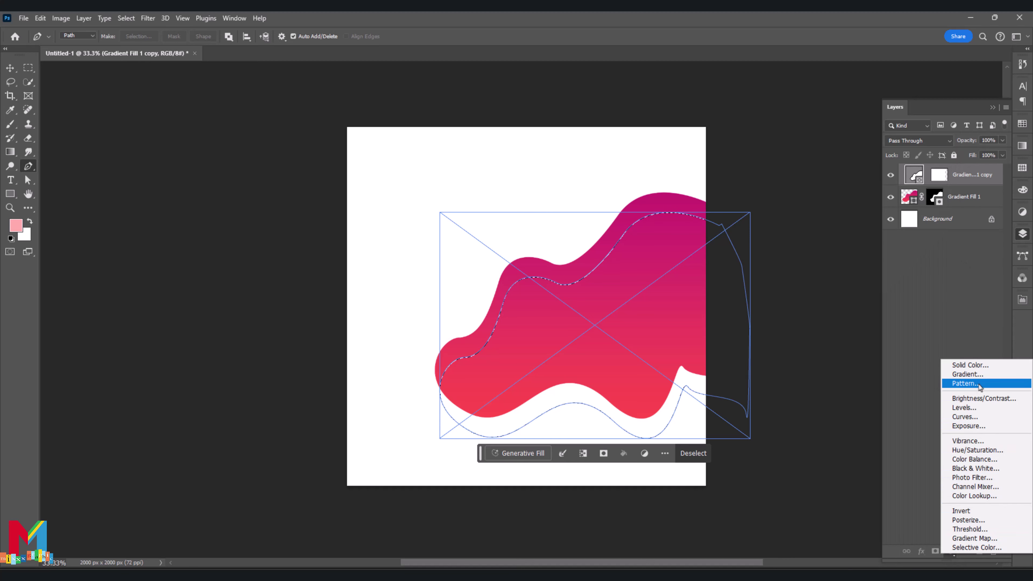
pyautogui.click(977, 375)
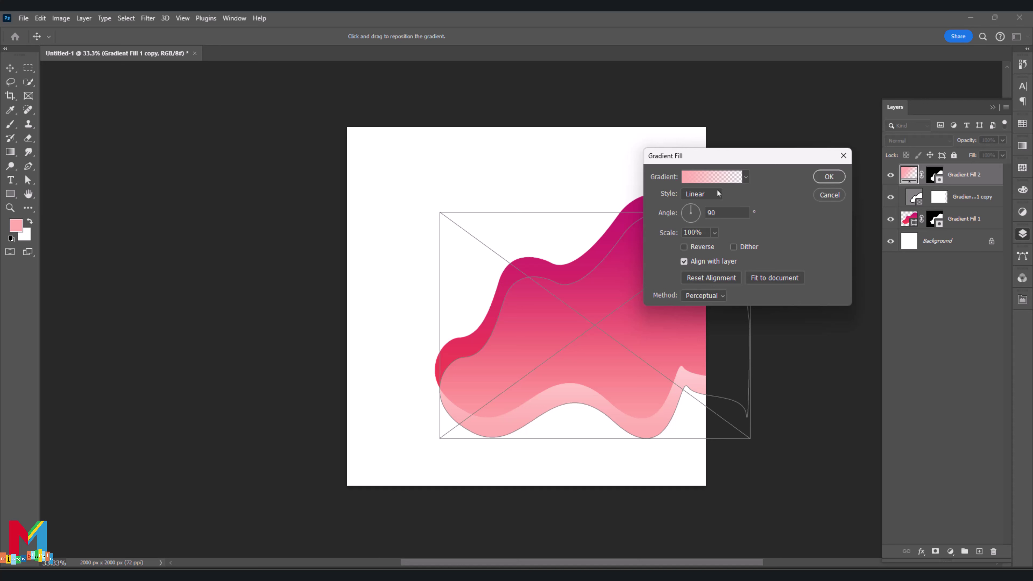
pyautogui.click(711, 176)
pyautogui.click(56, 290)
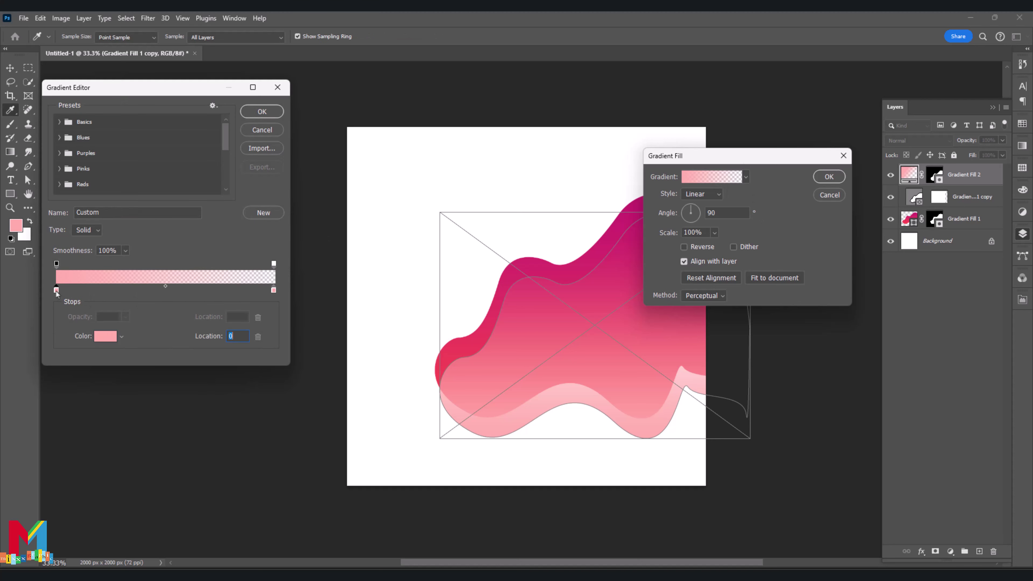
pyautogui.click(101, 337)
pyautogui.click(536, 267)
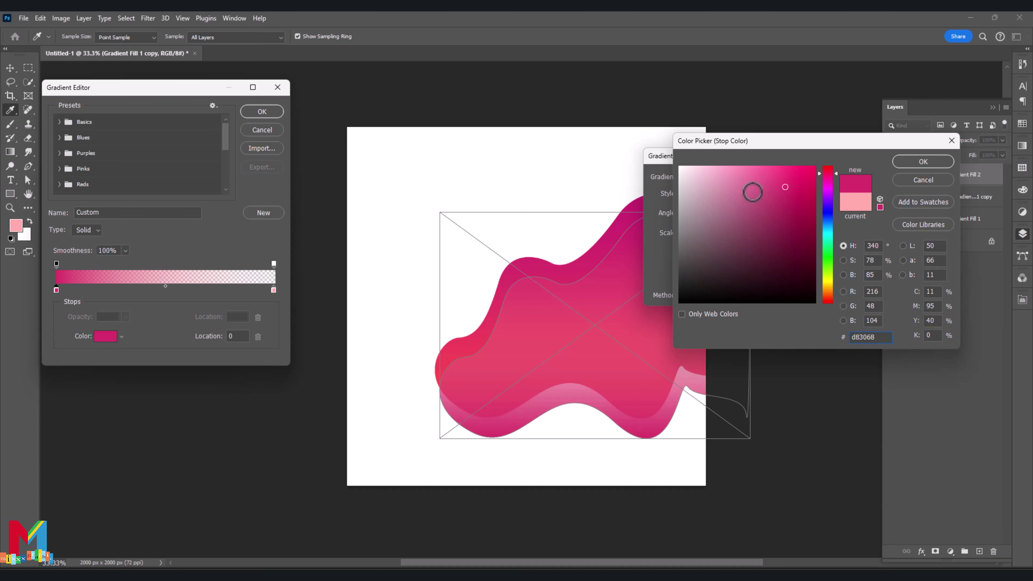
pyautogui.moveTo(778, 179)
pyautogui.mouseDown()
pyautogui.moveTo(773, 168)
pyautogui.moveTo(785, 198)
pyautogui.mouseUp()
pyautogui.click(904, 165)
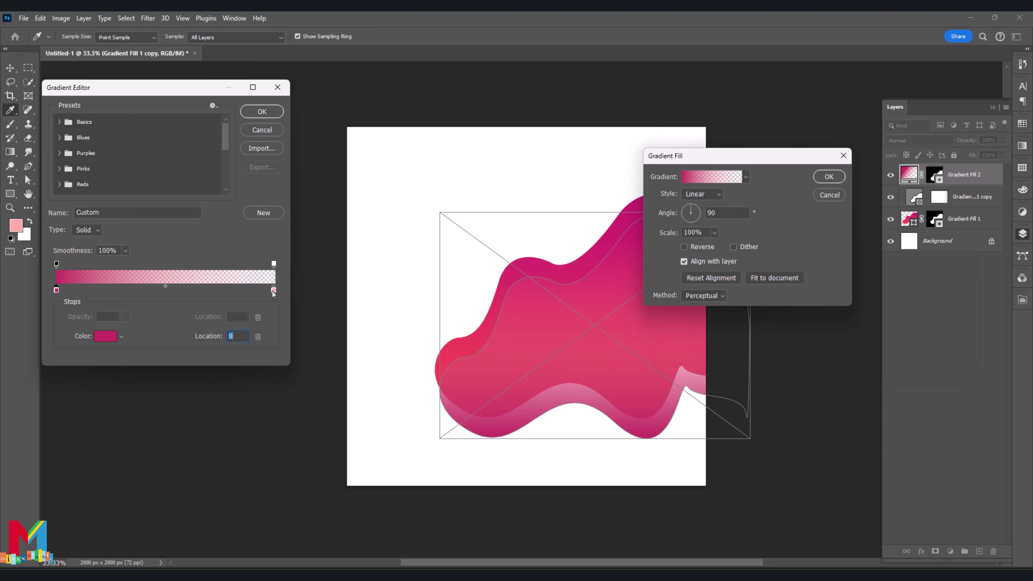
# - Set the second gradient's end stop to white and its scale to 305%, and apply the fill
pyautogui.click(385, 251)
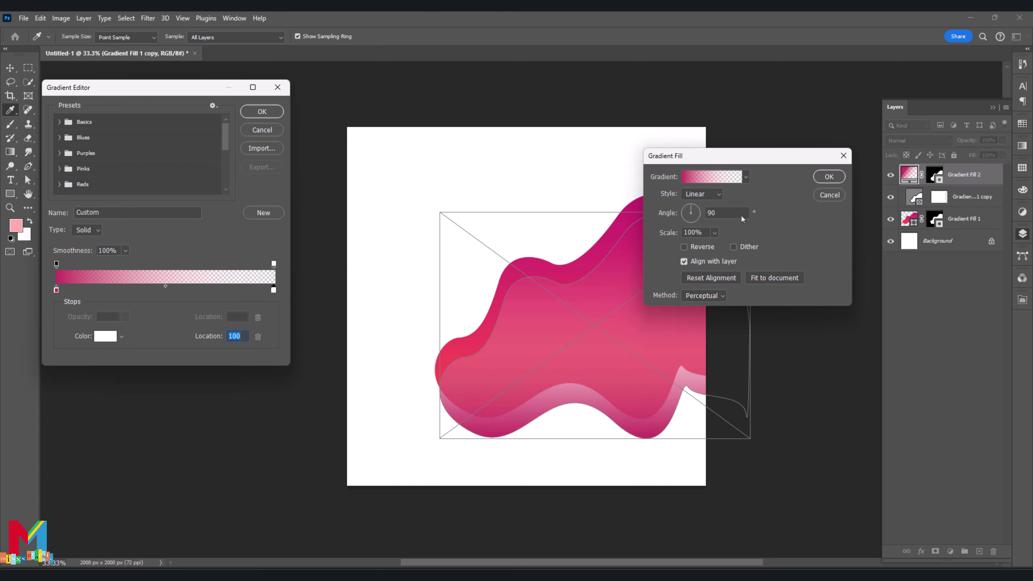
pyautogui.click(262, 111)
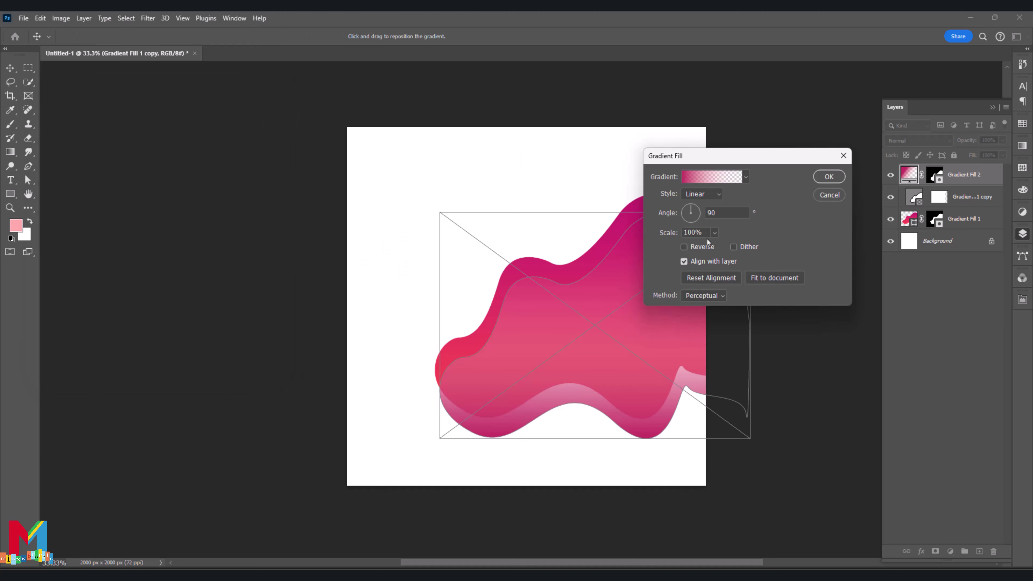
pyautogui.moveTo(716, 246); pyautogui.dragTo(722, 247)
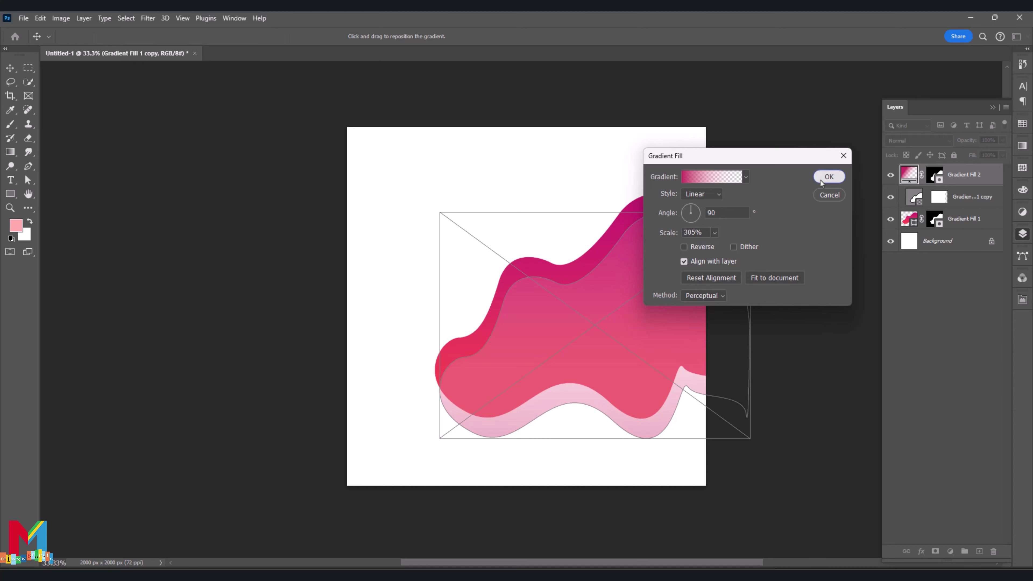
pyautogui.click(829, 177)
# - Merge the Gradient Fill 2 layer with the frame layer and place the result beneath Gradient Fill 1
pyautogui.keyDown('shift'); pyautogui.click(967, 203); pyautogui.keyUp('shift')
pyautogui.rightClick(966, 203)
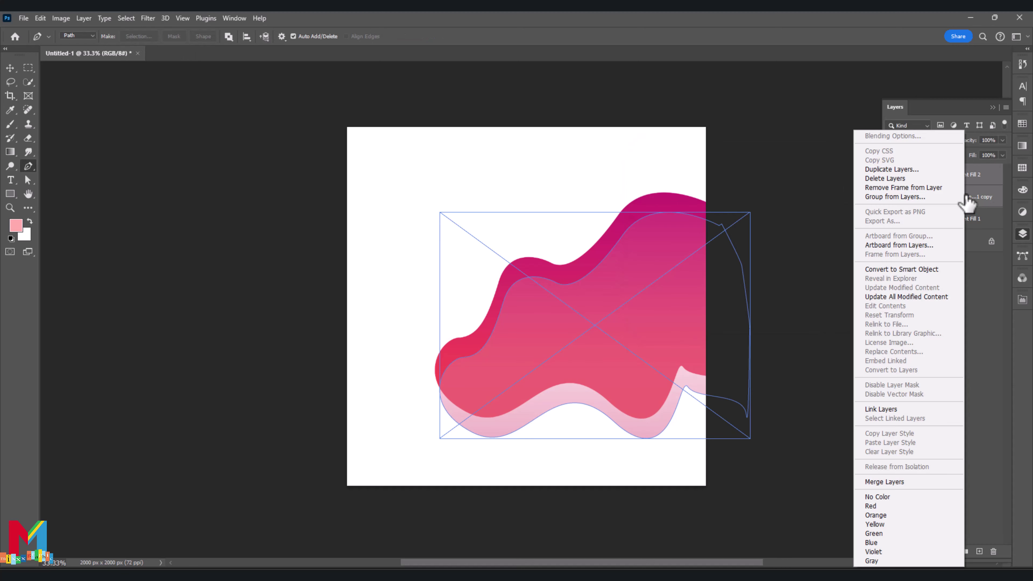
pyautogui.click(911, 482)
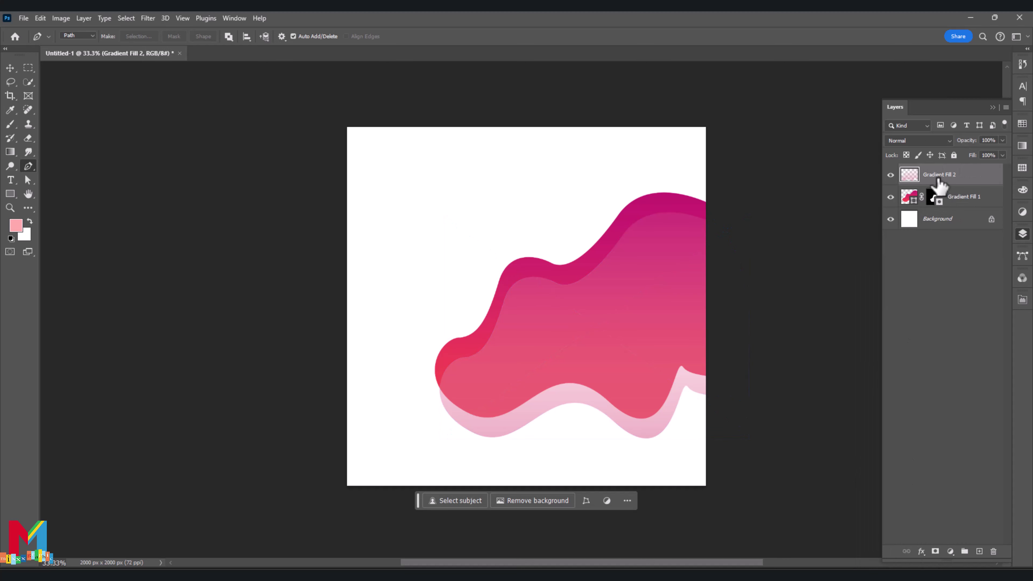
pyautogui.moveTo(939, 185); pyautogui.dragTo(928, 206)
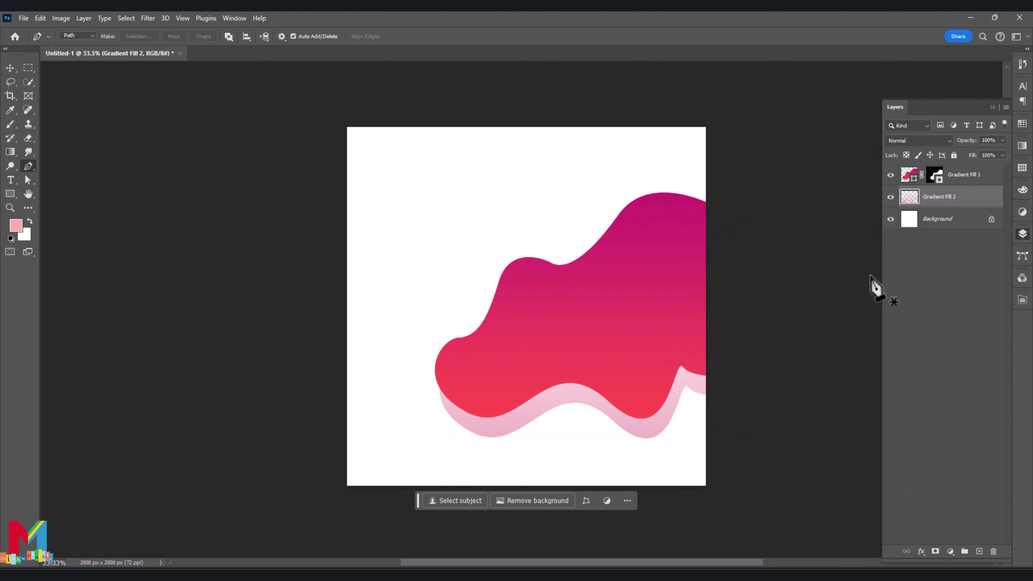
# - Move the Gradient Fill 2 layer up 30 px and left 3 px with Free Transform
pyautogui.hotkey('ctrl', 't')
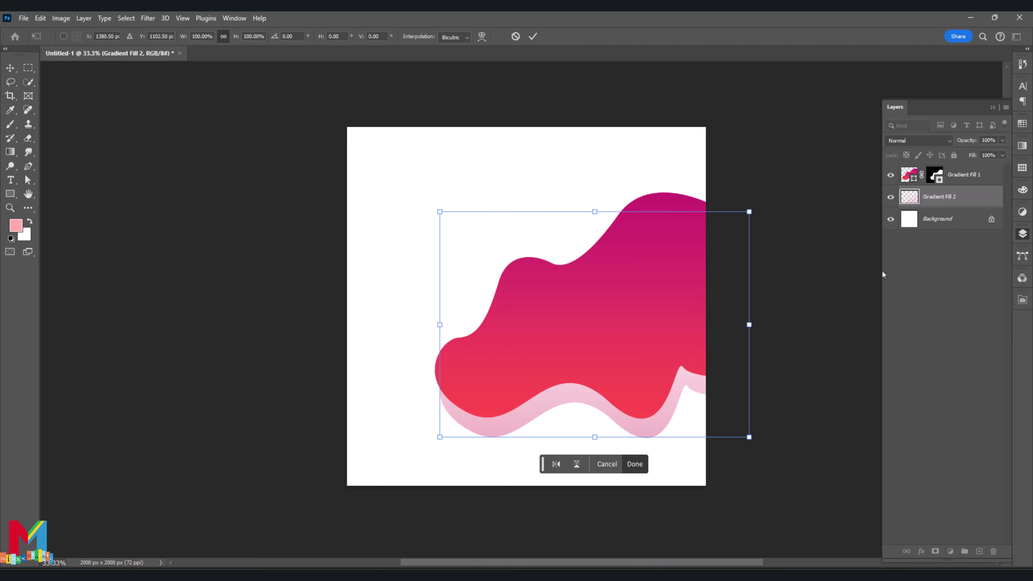
pyautogui.press('Up')
pyautogui.press('Up')
pyautogui.press('Up')
pyautogui.press('Up')
pyautogui.press('Up')
pyautogui.press('Up')
pyautogui.press('Up')
pyautogui.press('Up')
pyautogui.press('Up')
pyautogui.press('Up')
pyautogui.press('Up')
pyautogui.press('Up')
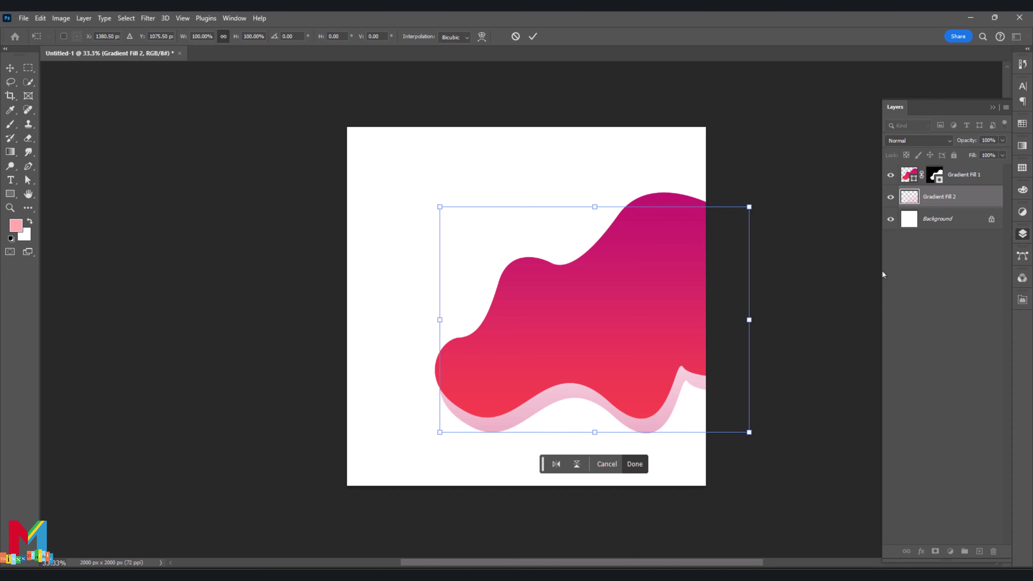
pyautogui.press('Left')
pyautogui.press('Left')
pyautogui.press('Left')
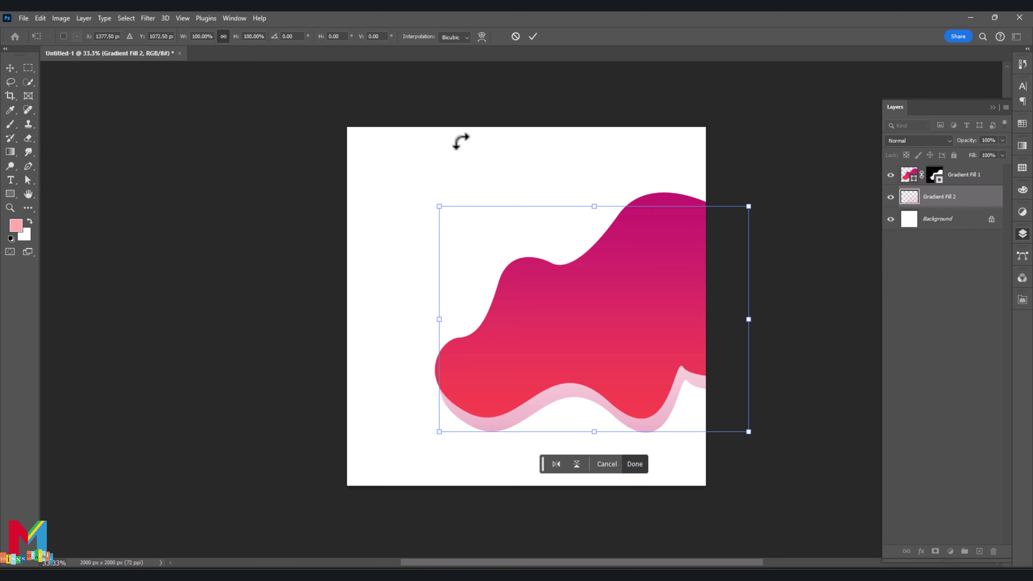
pyautogui.click(532, 37)
# - Add a new layer above Gradient Fill 1 and draw a closed wavy Pen path around the canvas's lower-left corner
pyautogui.click(934, 174)
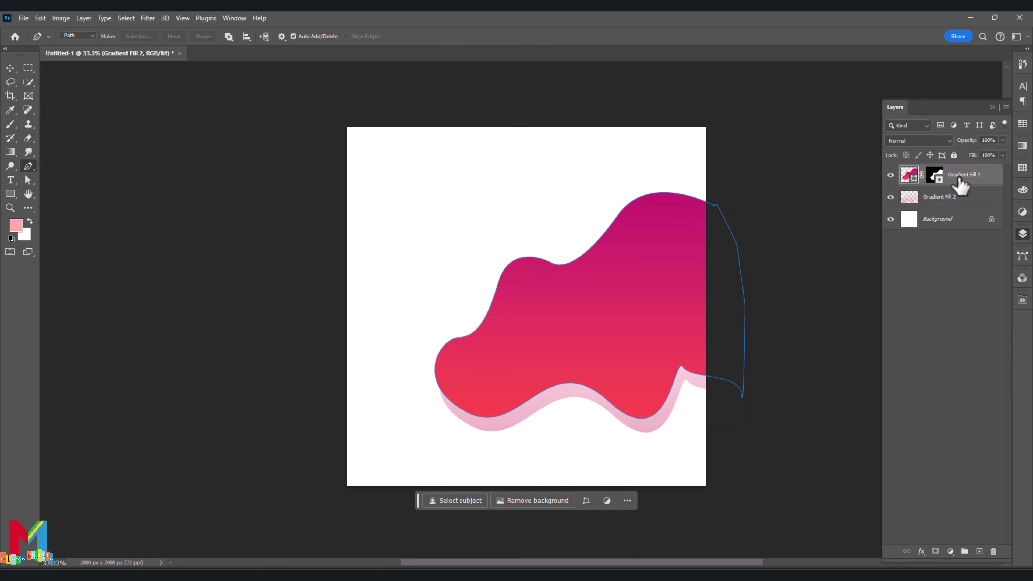
pyautogui.click(978, 552)
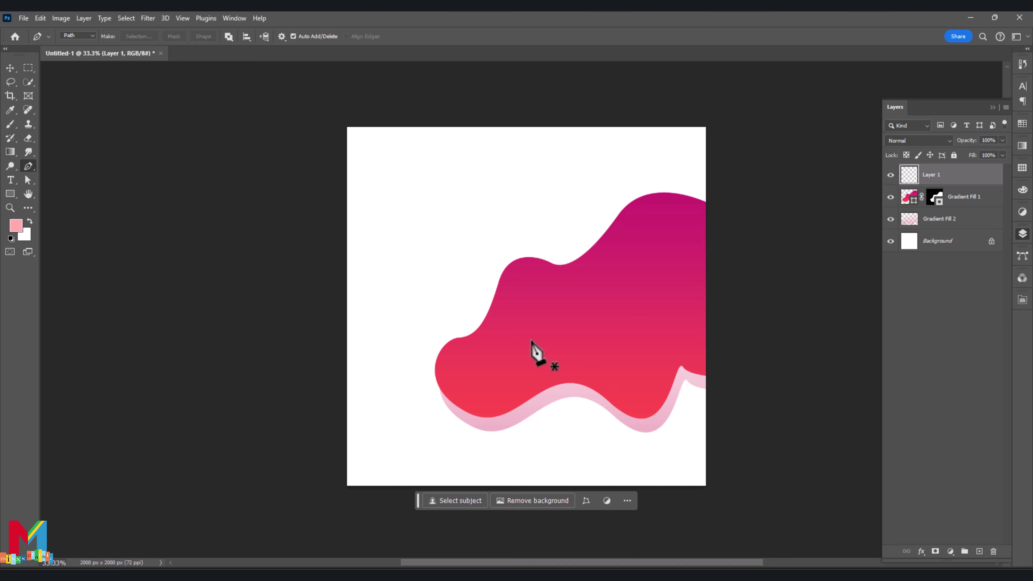
pyautogui.click(339, 314)
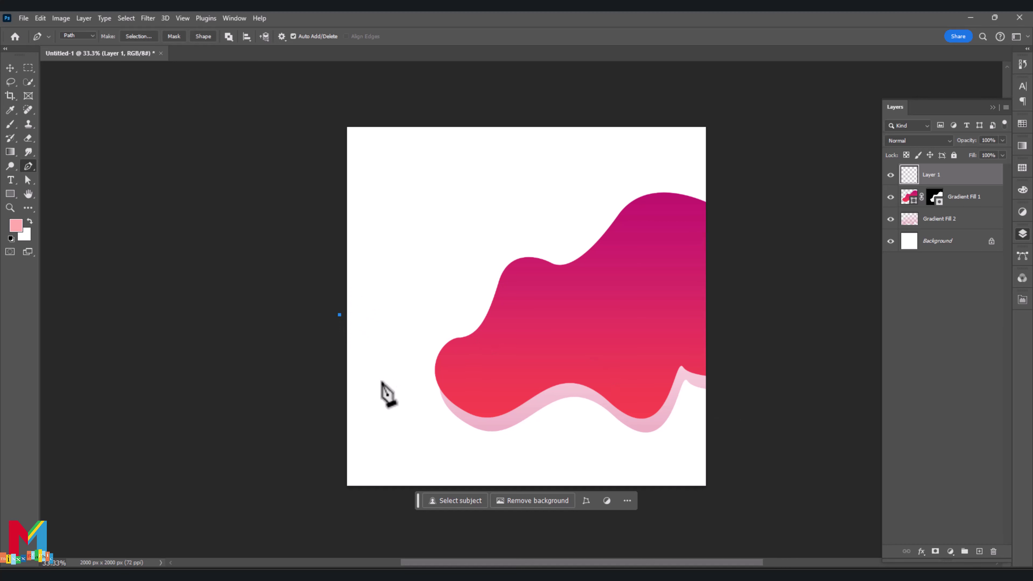
pyautogui.moveTo(402, 450); pyautogui.dragTo(377, 385)
pyautogui.moveTo(353, 336); pyautogui.dragTo(330, 396)
pyautogui.moveTo(403, 386); pyautogui.dragTo(355, 440)
pyautogui.moveTo(323, 444); pyautogui.dragTo(282, 412)
pyautogui.moveTo(280, 392); pyautogui.dragTo(289, 364)
pyautogui.click(292, 328)
pyautogui.moveTo(299, 279); pyautogui.dragTo(301, 272)
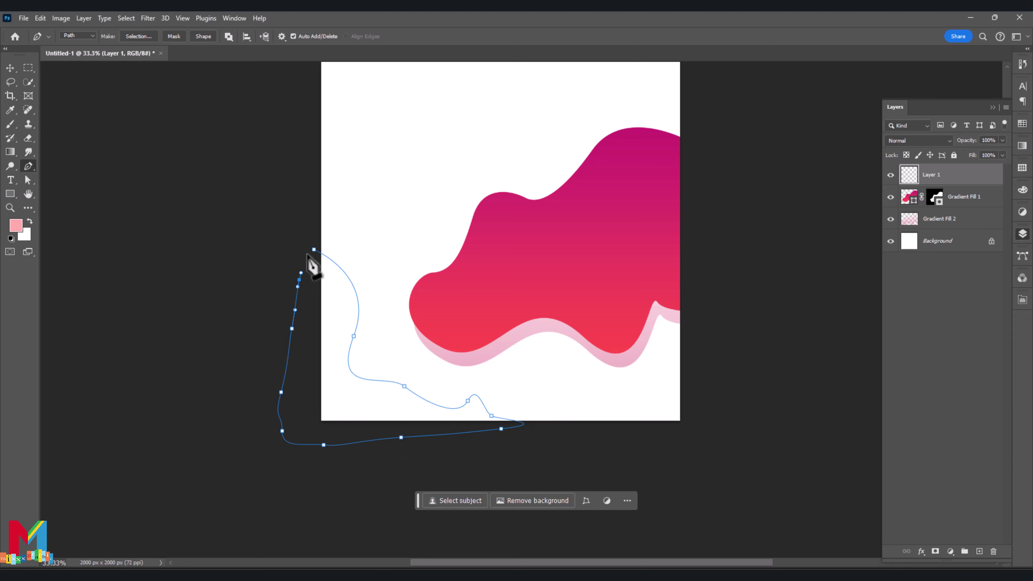
pyautogui.click(309, 251)
pyautogui.click(313, 249)
# - Add a gradient fill layer from the corner path using the Red_04 preset
pyautogui.click(950, 551)
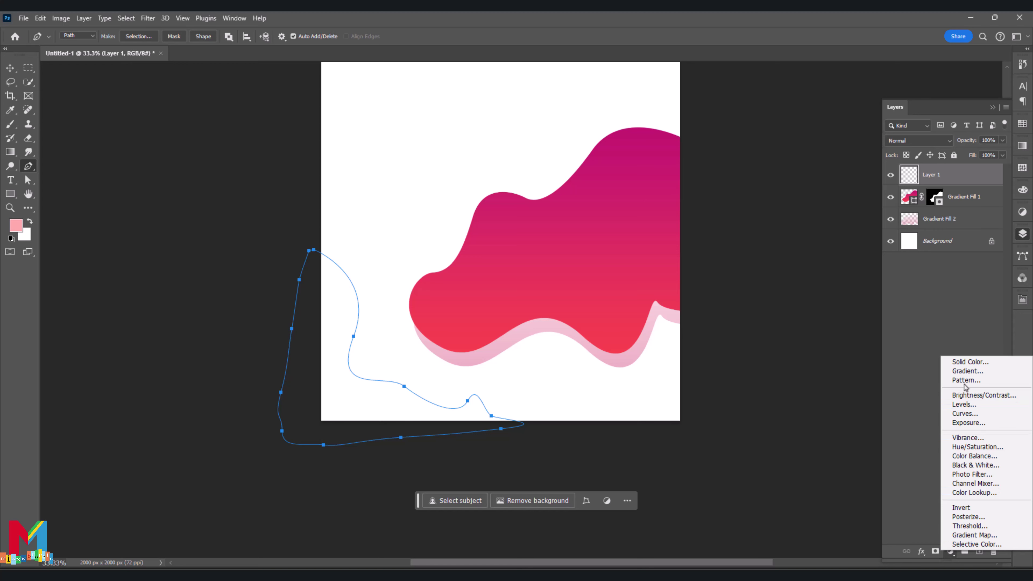
pyautogui.click(970, 371)
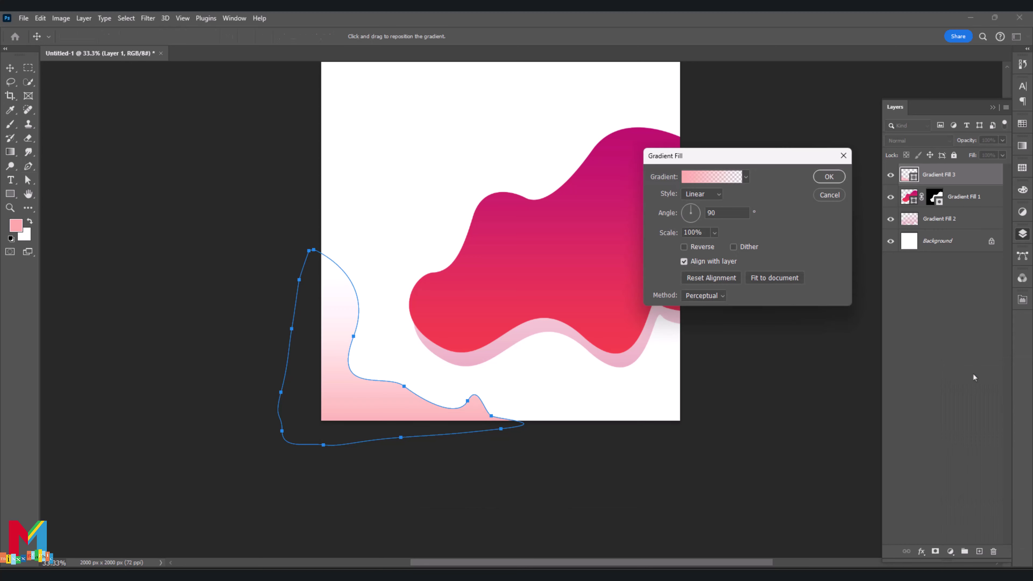
pyautogui.click(700, 179)
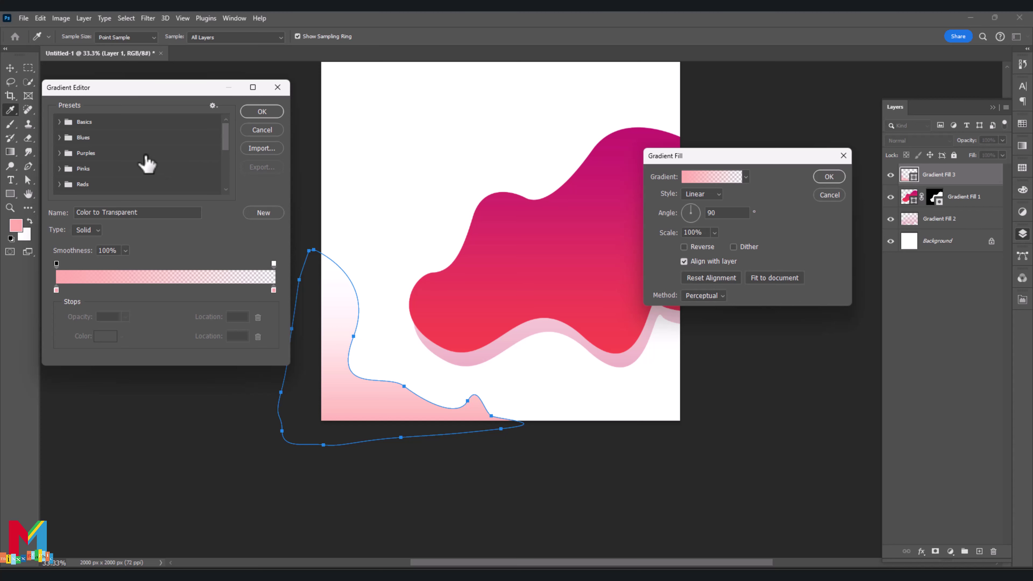
pyautogui.click(61, 184)
pyautogui.scroll(-1, 92, 183)
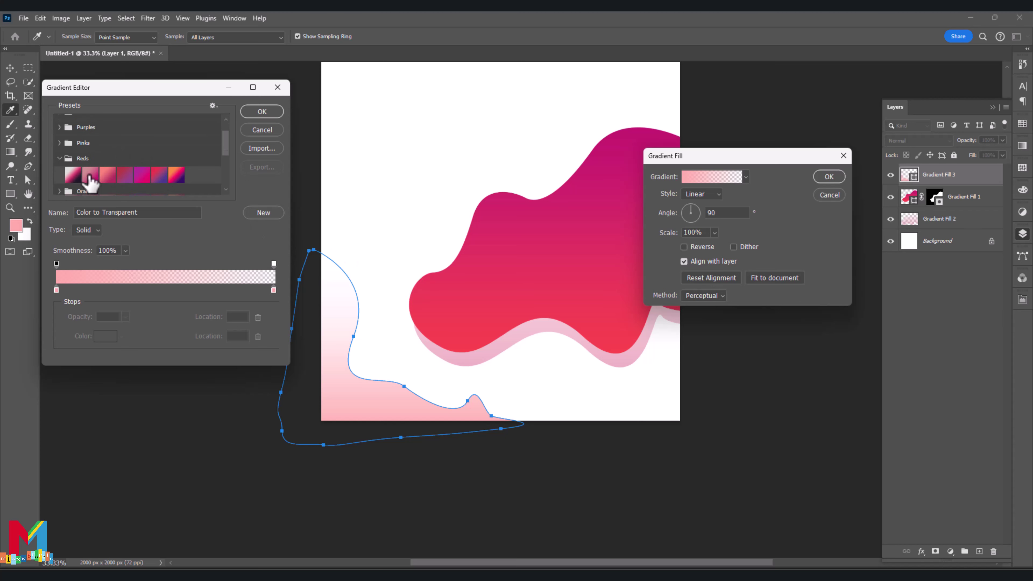
pyautogui.click(120, 176)
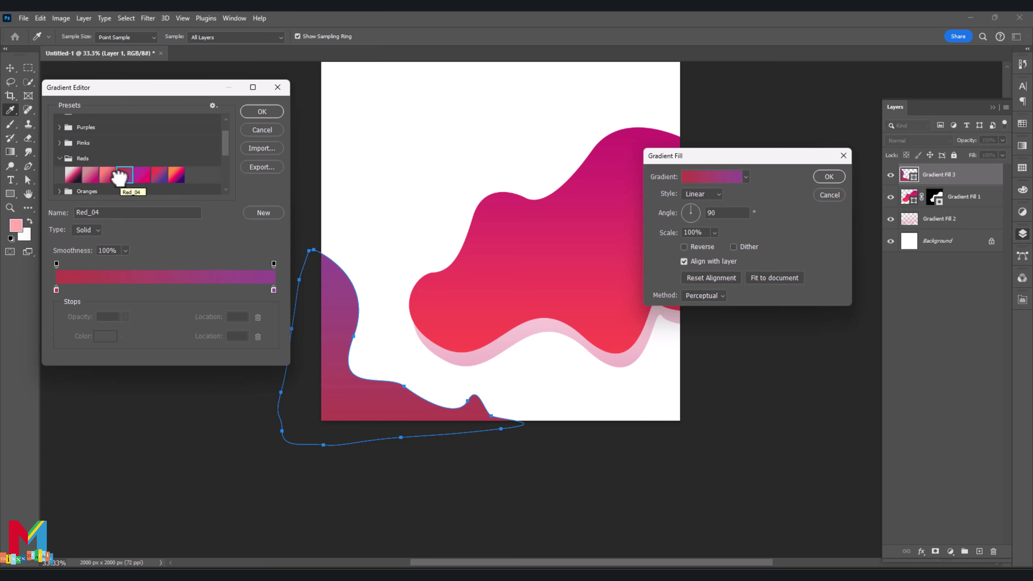
# - Set the corner gradient's end stop to red #fb494f sampled from the large shape and its angle to about -8°, and apply the fill
pyautogui.doubleClick(273, 290)
pyautogui.click(486, 329)
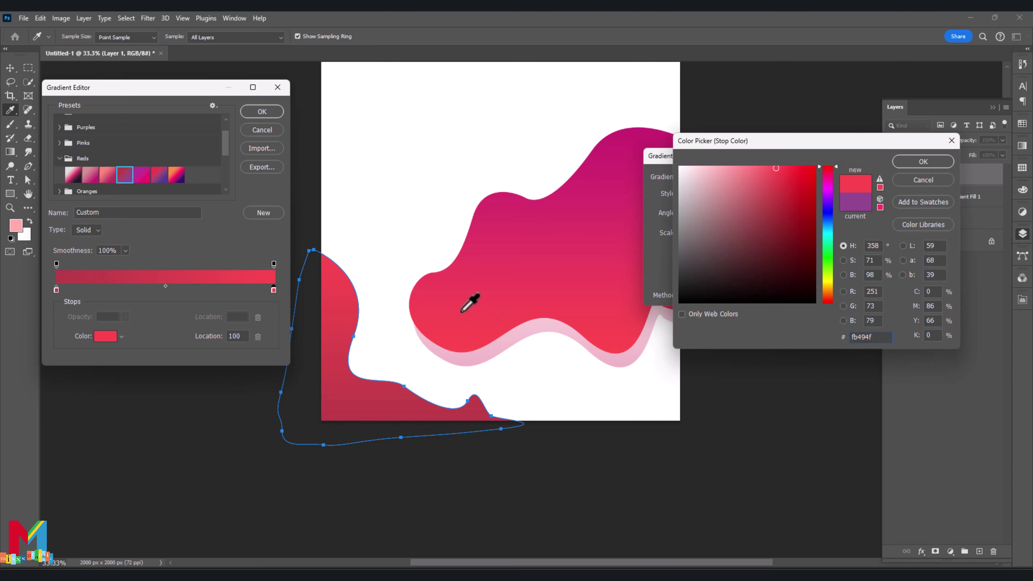
pyautogui.click(912, 170)
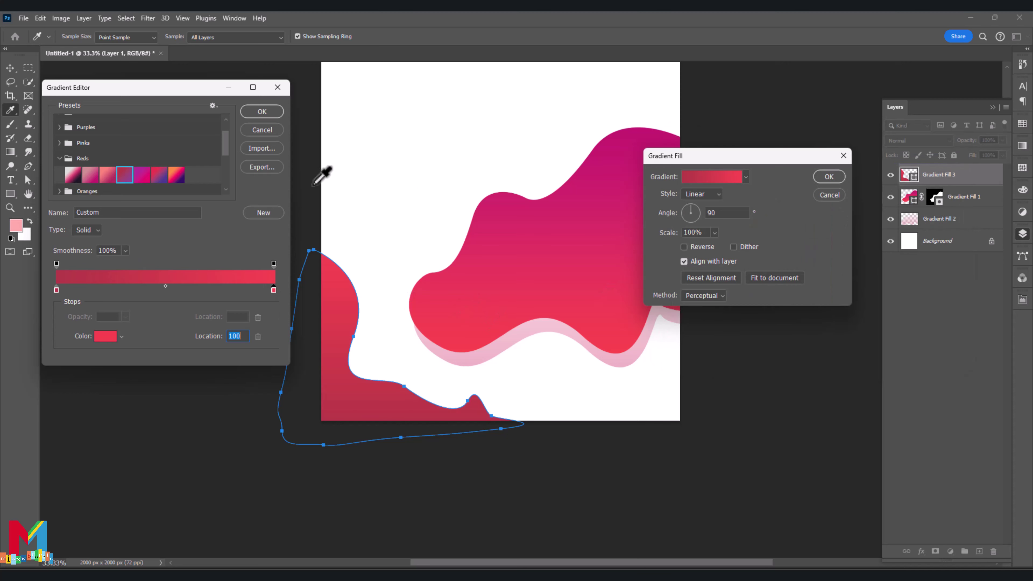
pyautogui.click(262, 111)
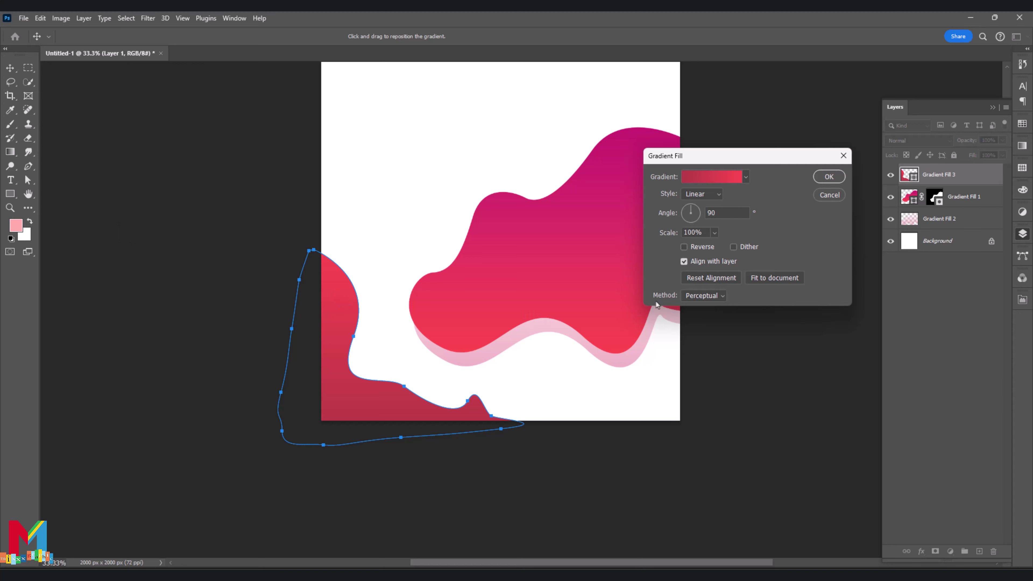
pyautogui.click(699, 219)
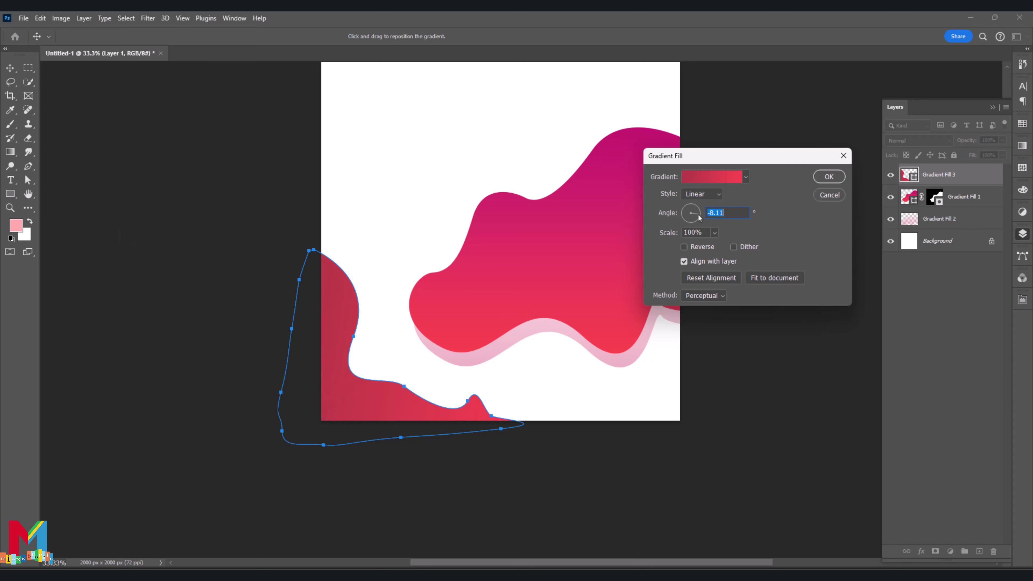
pyautogui.click(814, 183)
# - Add a new layer and draw a closed curved blob path with the Pen tool in the canvas's upper-left area
pyautogui.click(978, 550)
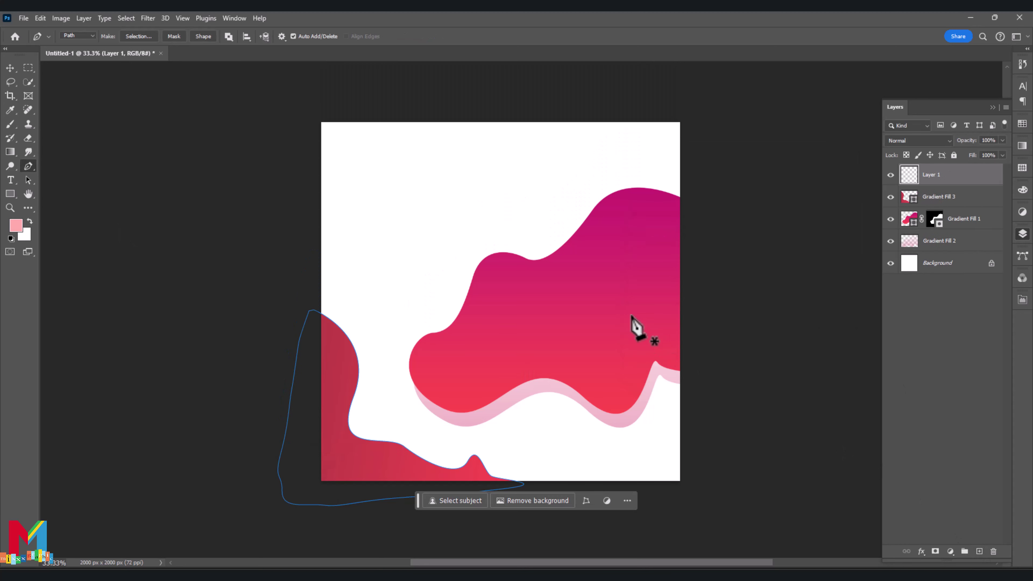
pyautogui.click(359, 234)
pyautogui.moveTo(518, 159); pyautogui.dragTo(658, 194)
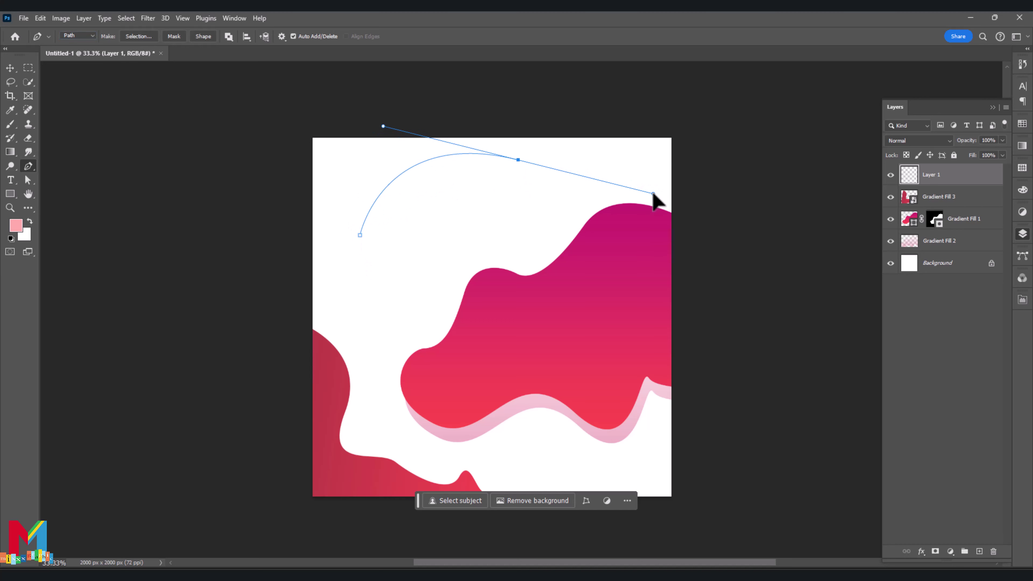
pyautogui.keyDown('alt'); pyautogui.click(518, 160); pyautogui.keyUp('alt')
pyautogui.moveTo(490, 226); pyautogui.dragTo(341, 196)
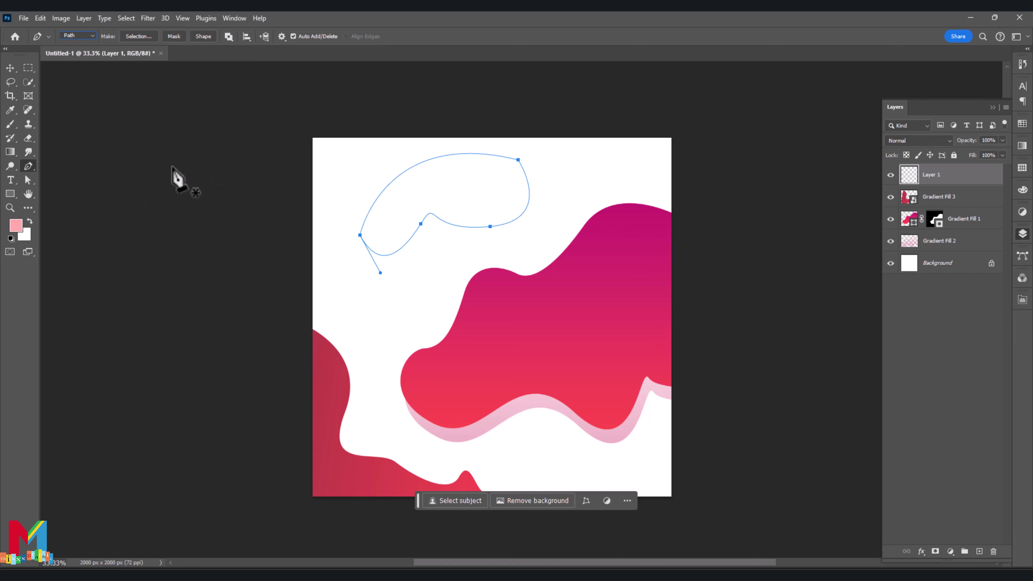
# - Reshape the blob path's left end by moving its left and lower notch anchors outward and rounding the lower-left curve
pyautogui.press('a')
pyautogui.click(360, 235)
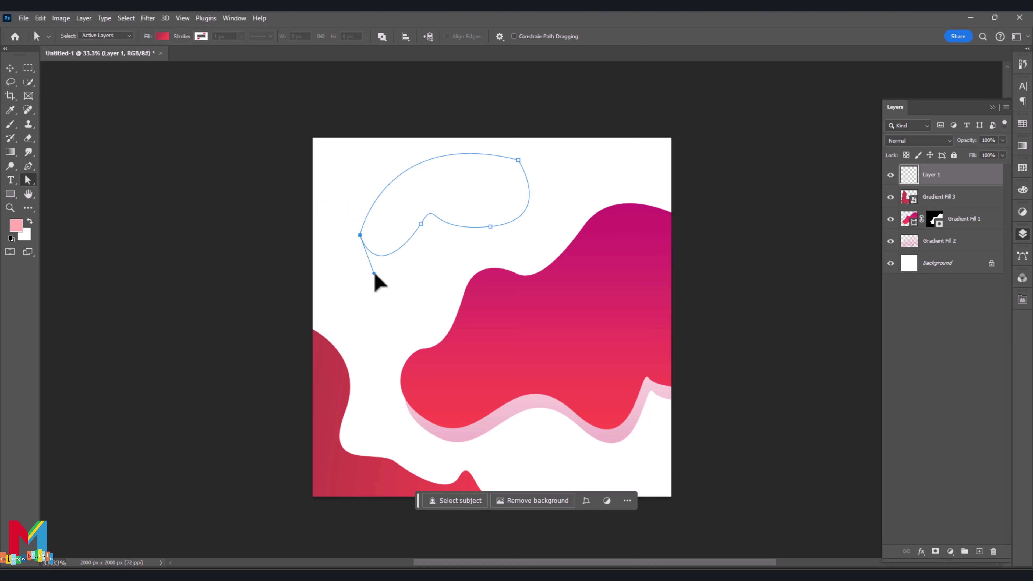
pyautogui.moveTo(360, 236); pyautogui.dragTo(340, 212)
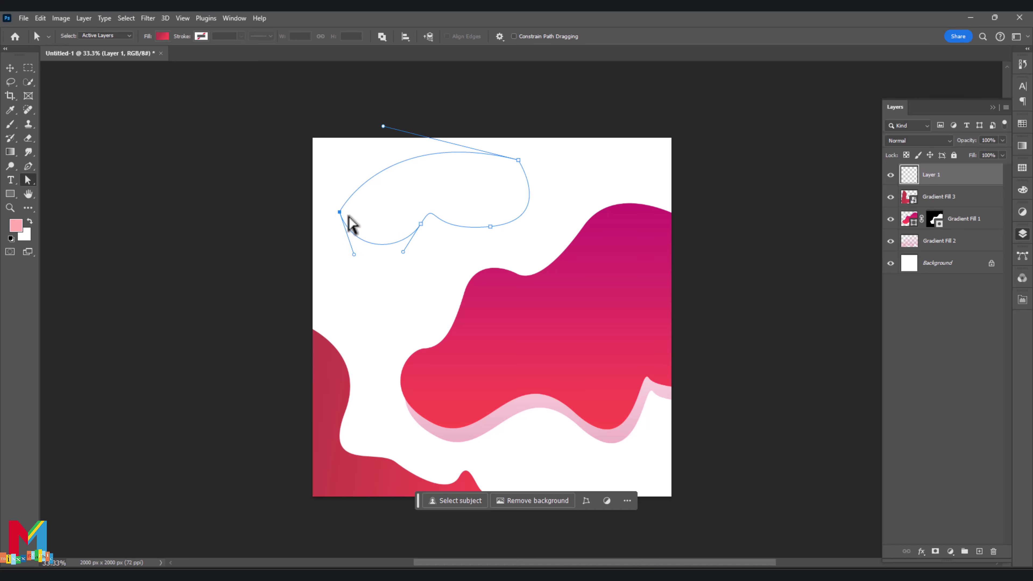
pyautogui.moveTo(422, 227); pyautogui.dragTo(415, 236)
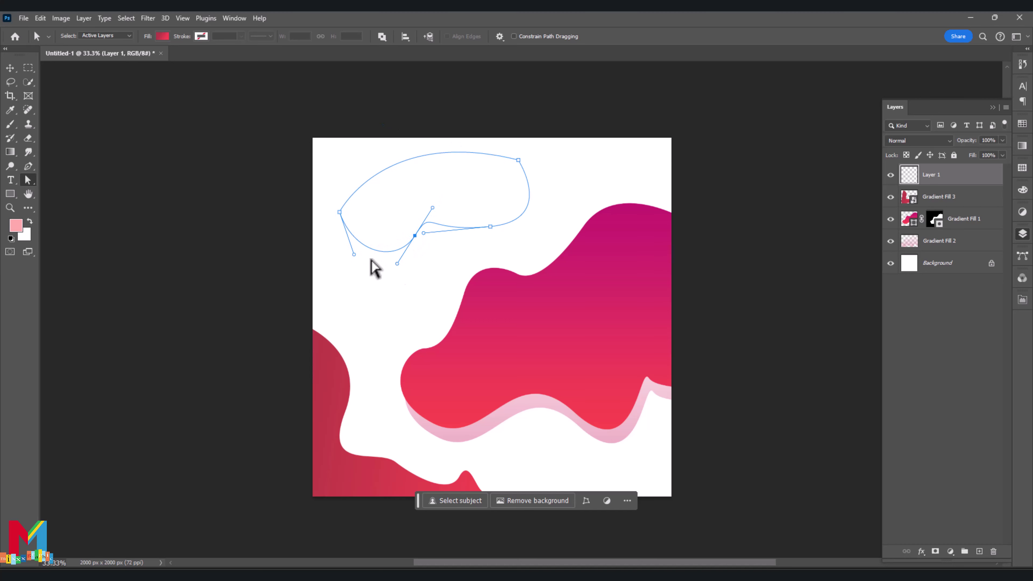
pyautogui.click(401, 261)
pyautogui.click(394, 250)
pyautogui.moveTo(355, 256); pyautogui.dragTo(327, 284)
# - Refine the blob path's top and right curves, lower the notch anchor and move the upper-right anchor inward
pyautogui.click(518, 160)
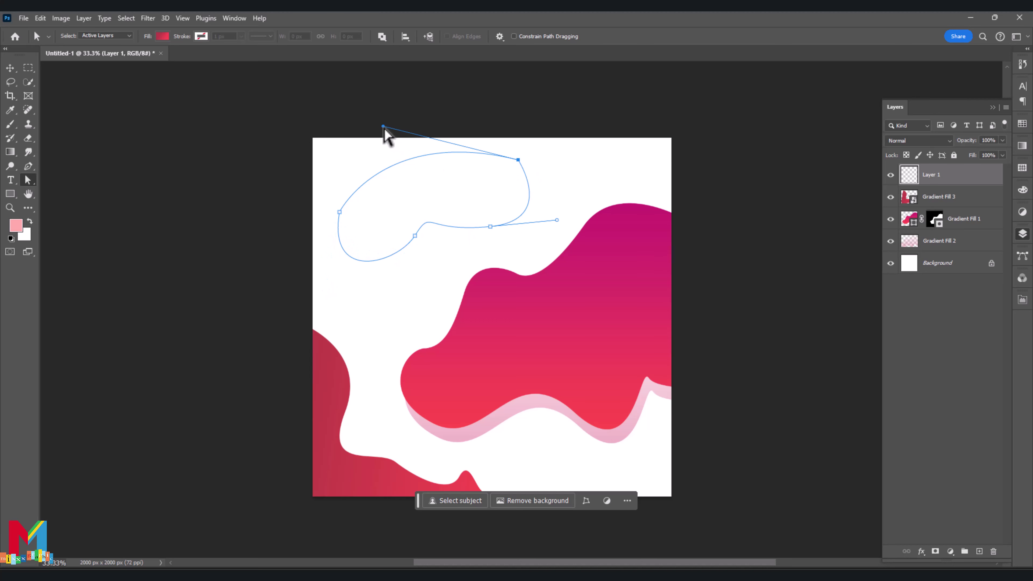
pyautogui.moveTo(383, 126); pyautogui.dragTo(395, 117)
pyautogui.moveTo(557, 220); pyautogui.dragTo(532, 202)
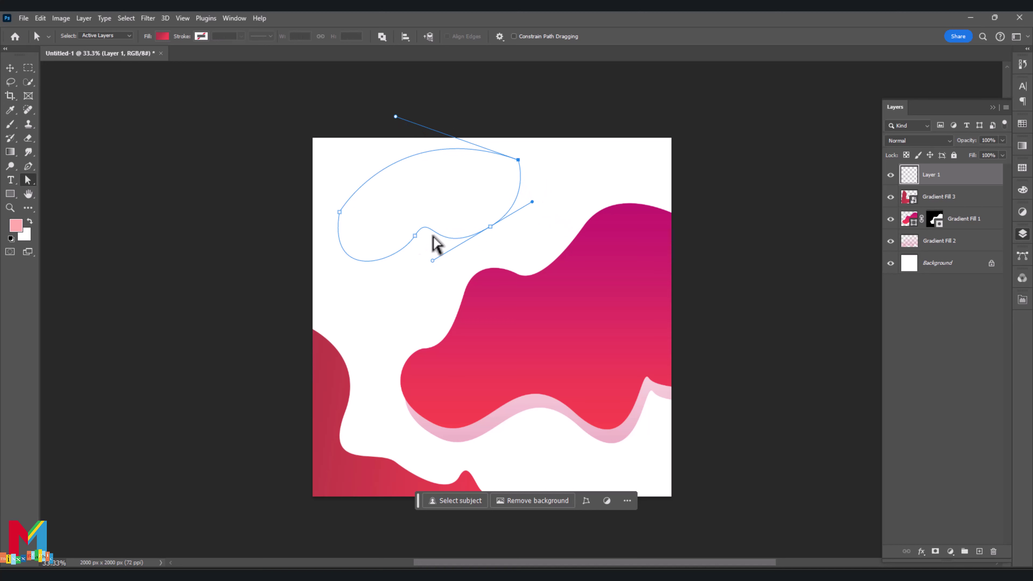
pyautogui.moveTo(415, 235); pyautogui.dragTo(408, 240)
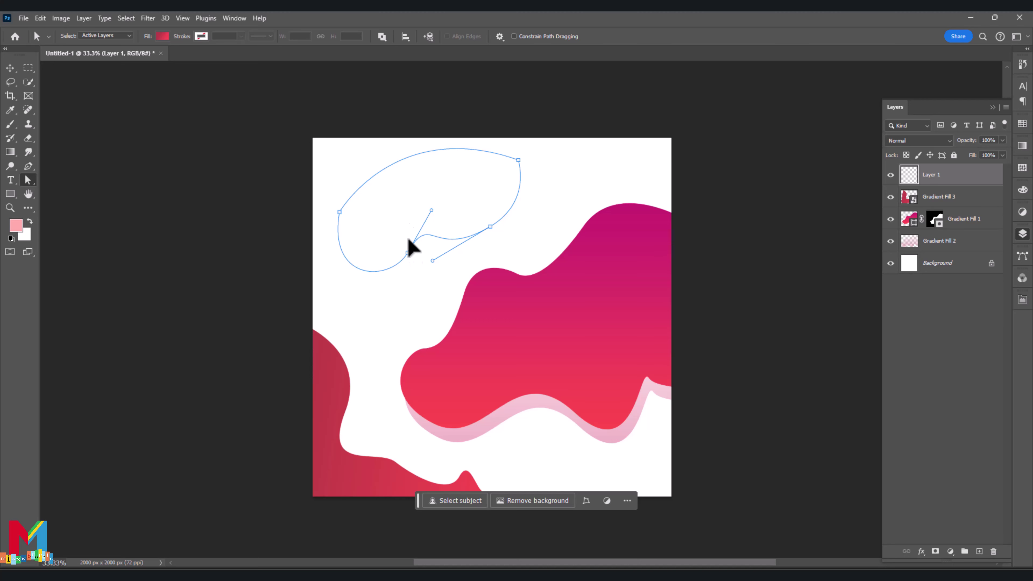
pyautogui.moveTo(407, 167); pyautogui.dragTo(406, 150)
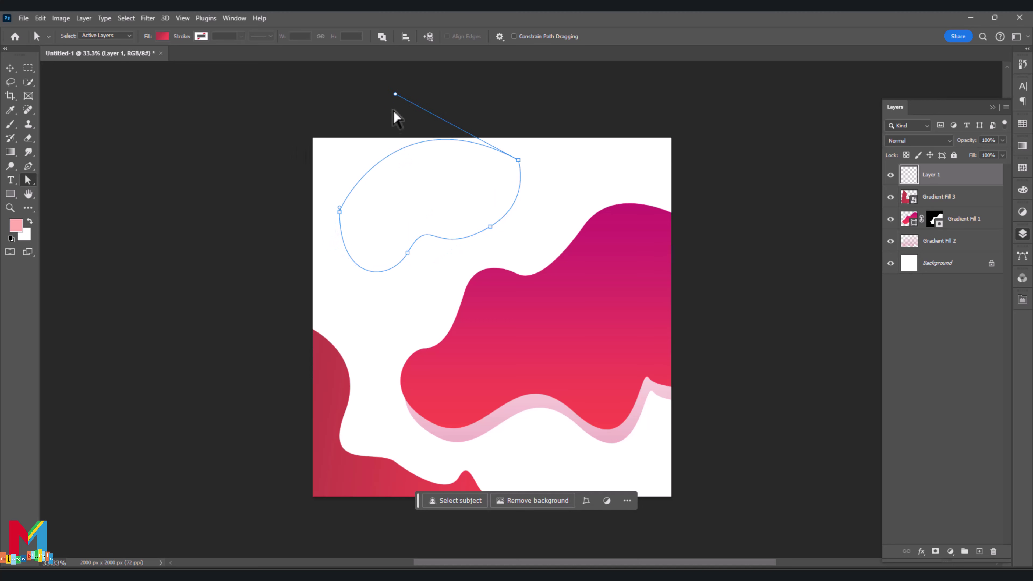
pyautogui.click(518, 160)
pyautogui.moveTo(532, 206); pyautogui.dragTo(504, 161)
pyautogui.moveTo(378, 104)
pyautogui.mouseDown()
pyautogui.moveTo(399, 94)
pyautogui.moveTo(394, 105)
pyautogui.mouseUp()
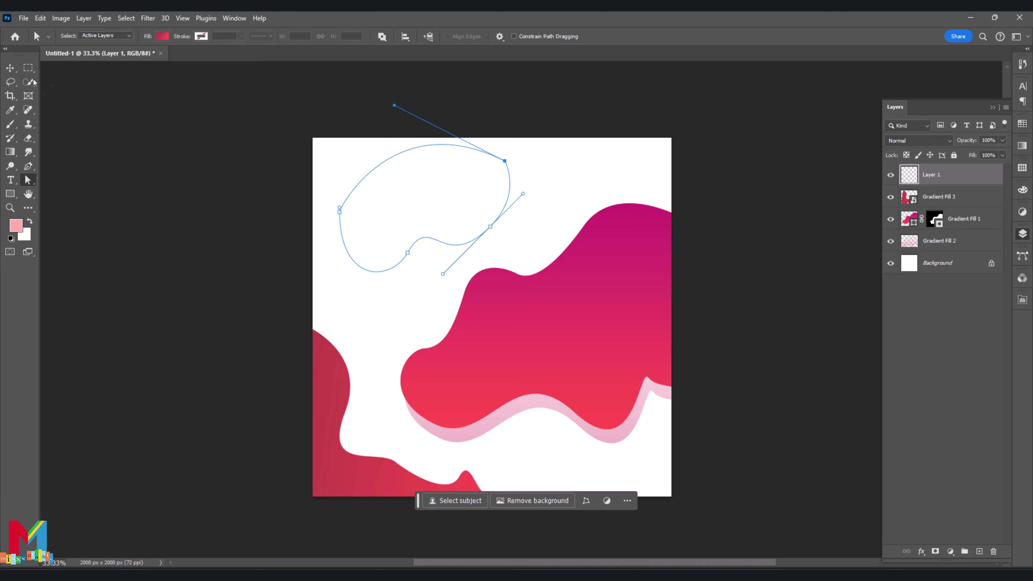
# - Convert the blob path into a selection
pyautogui.press('v')
pyautogui.press('a')
pyautogui.rightClick(501, 207)
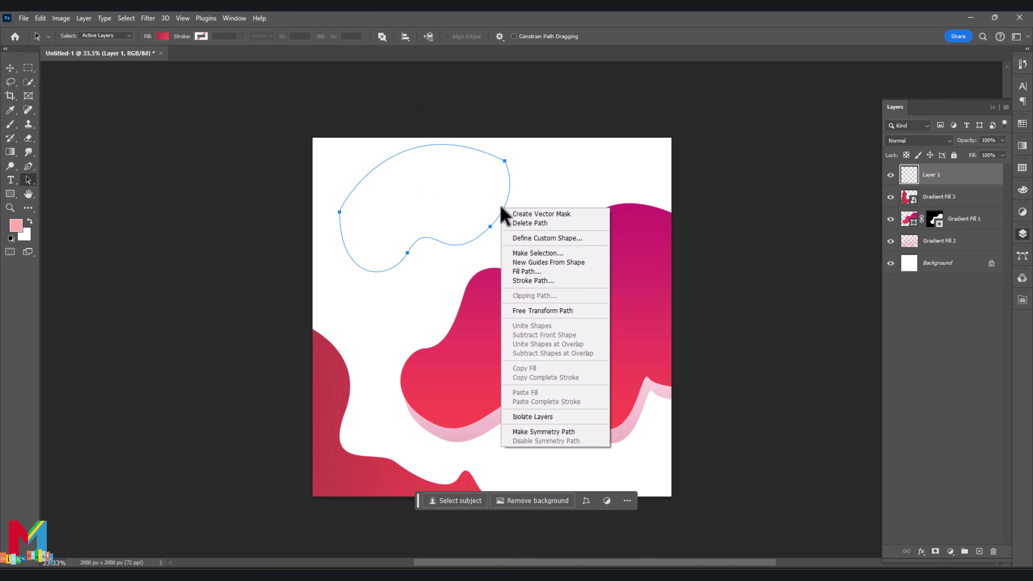
pyautogui.click(544, 254)
pyautogui.click(571, 163)
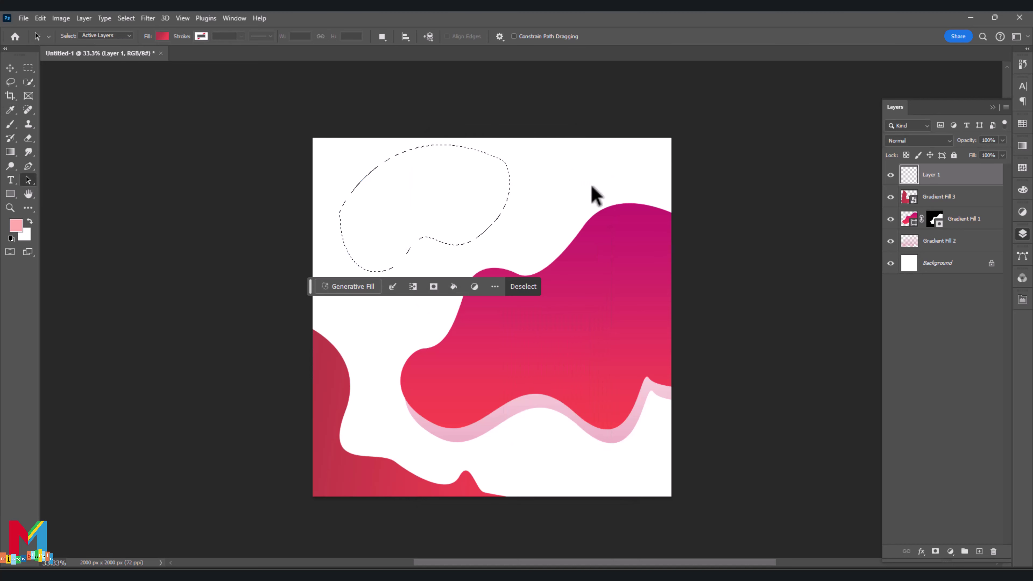
# - Add a gradient fill layer from the blob selection and set its starting colour stop to a magenta-pink sampled from the large shape
pyautogui.click(950, 552)
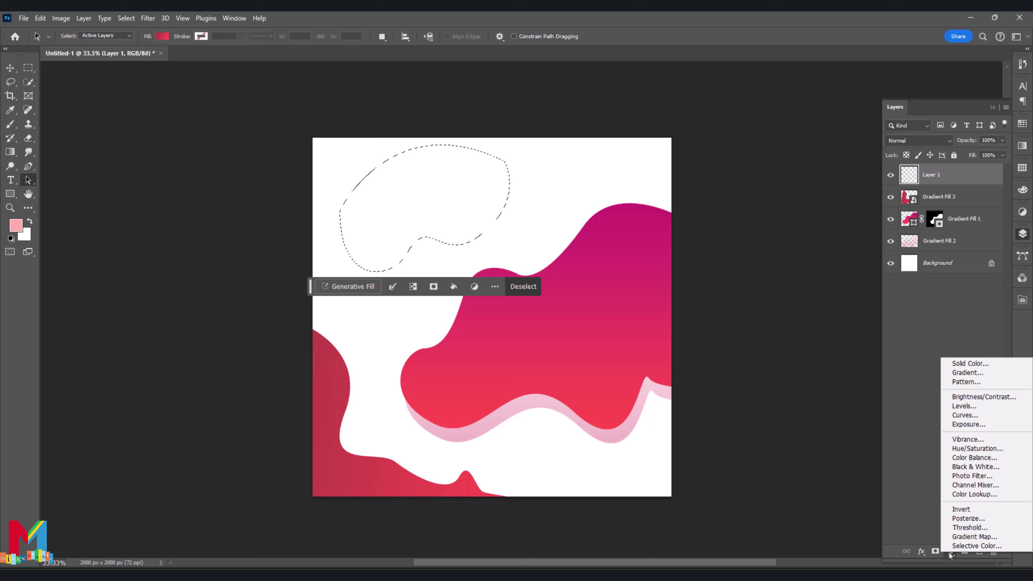
pyautogui.click(968, 372)
pyautogui.click(711, 176)
pyautogui.click(56, 290)
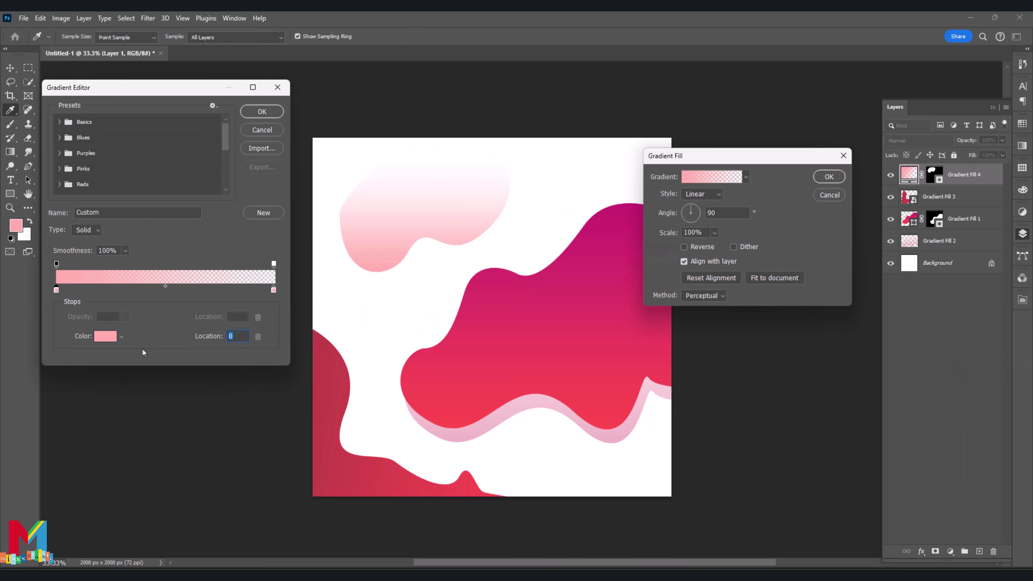
pyautogui.click(106, 336)
pyautogui.click(512, 295)
pyautogui.click(922, 162)
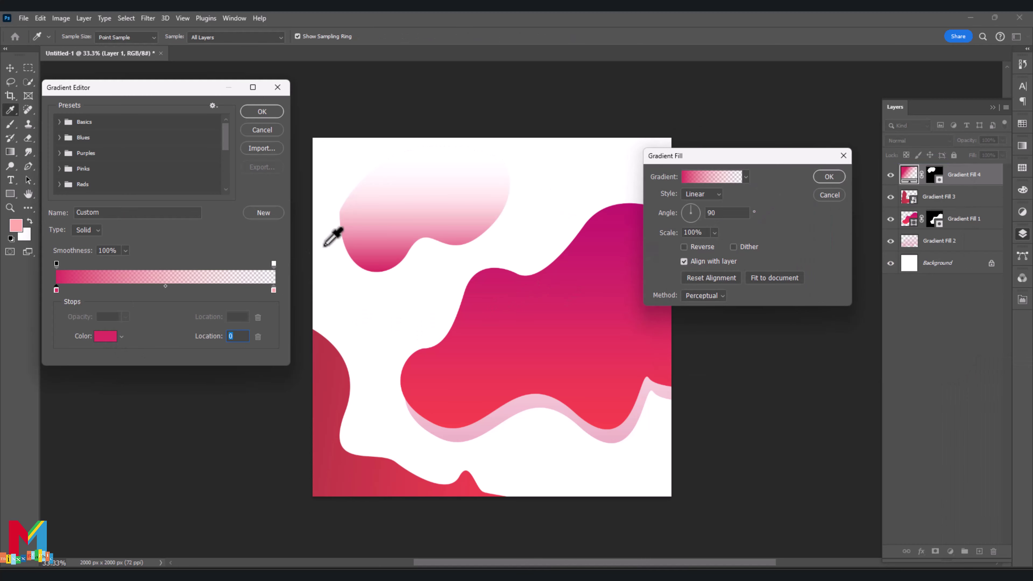
# - Set the blob gradient's end colour stop to light pink #ffbfbc
pyautogui.click(105, 336)
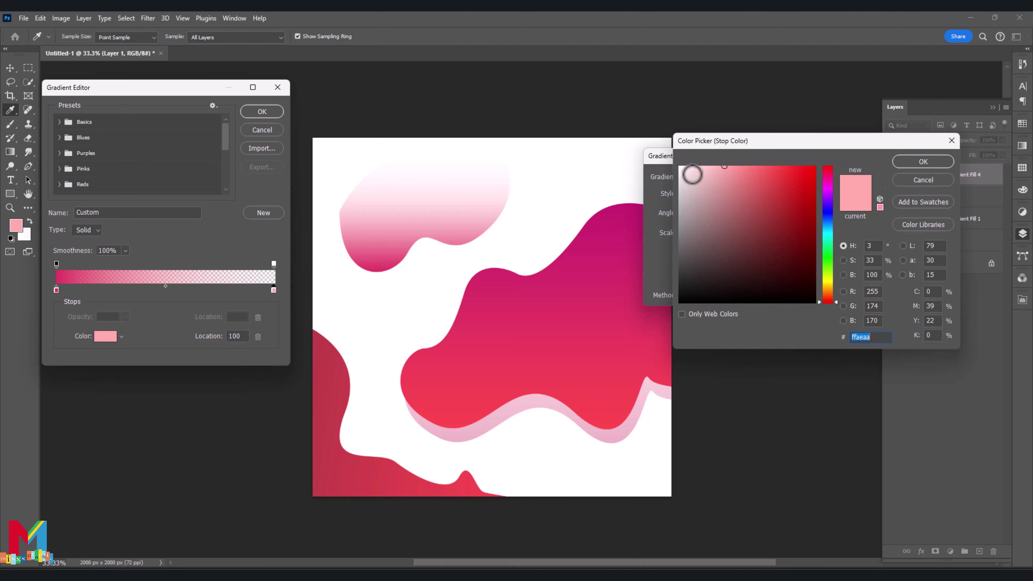
pyautogui.moveTo(723, 165)
pyautogui.mouseDown()
pyautogui.moveTo(679, 165)
pyautogui.moveTo(715, 166)
pyautogui.mouseUp()
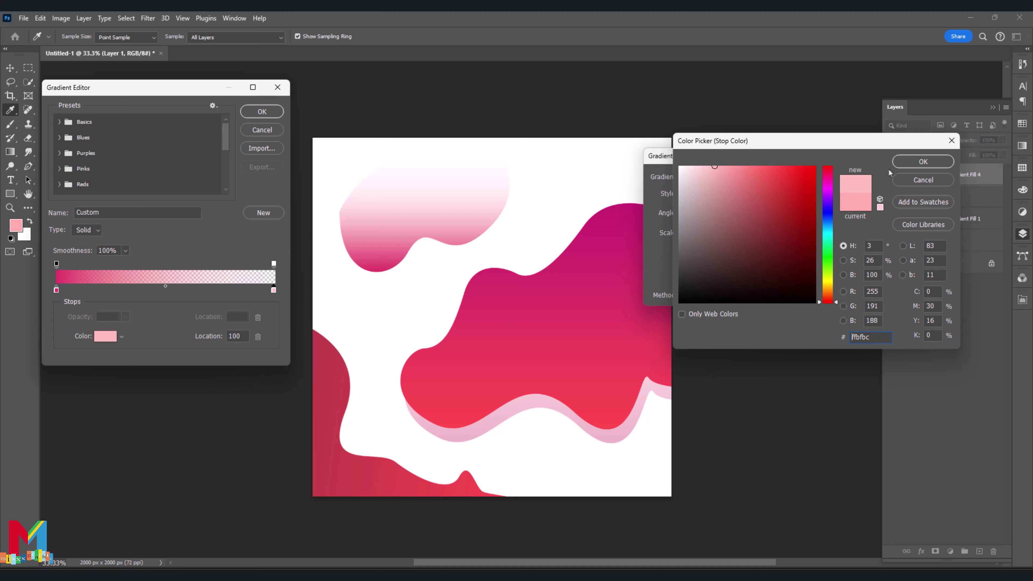
pyautogui.click(902, 163)
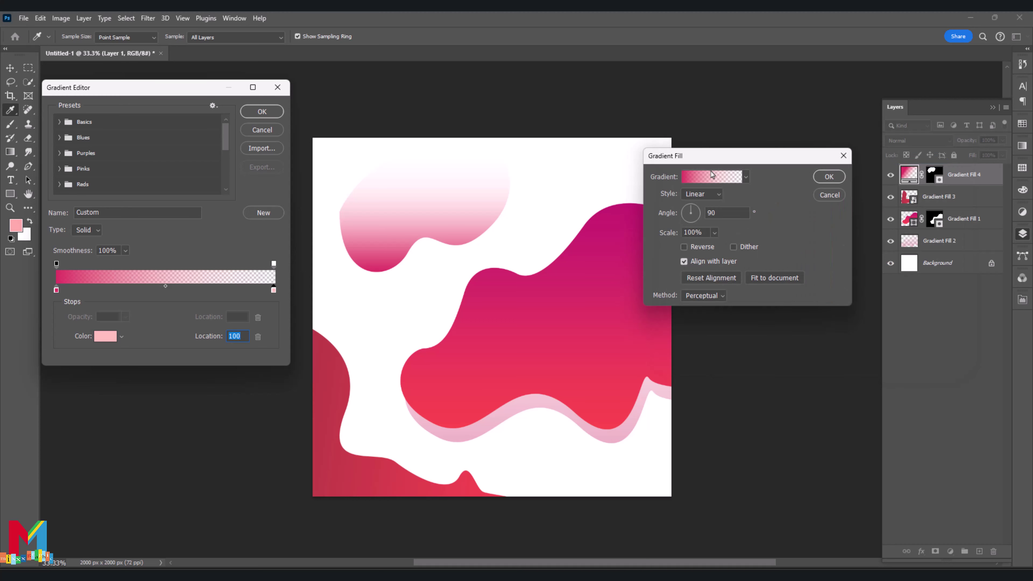
# - Scale the blob's gradient fill to 147% with a linear angle of about 101° and apply it
pyautogui.click(262, 112)
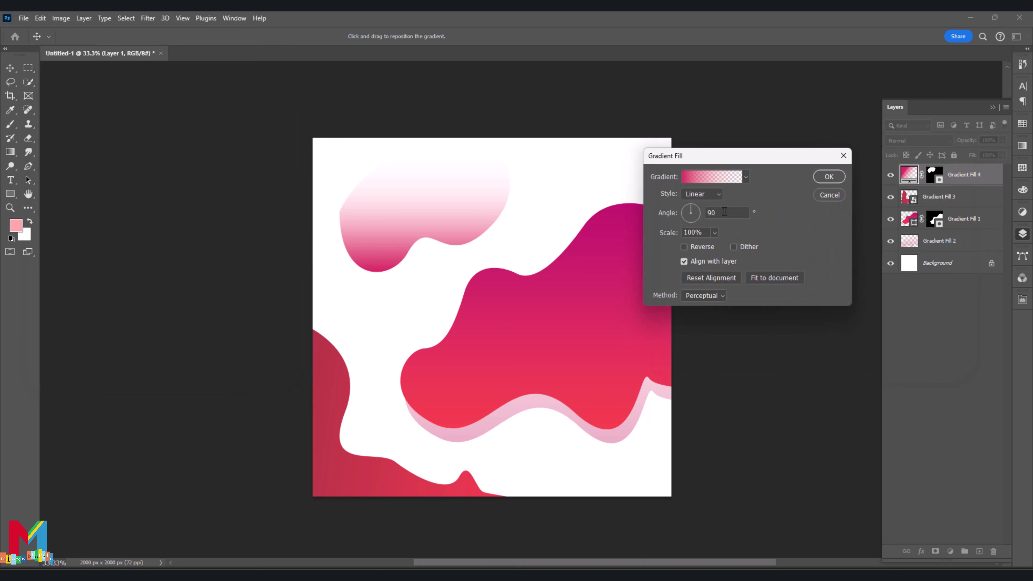
pyautogui.moveTo(719, 245); pyautogui.dragTo(717, 248)
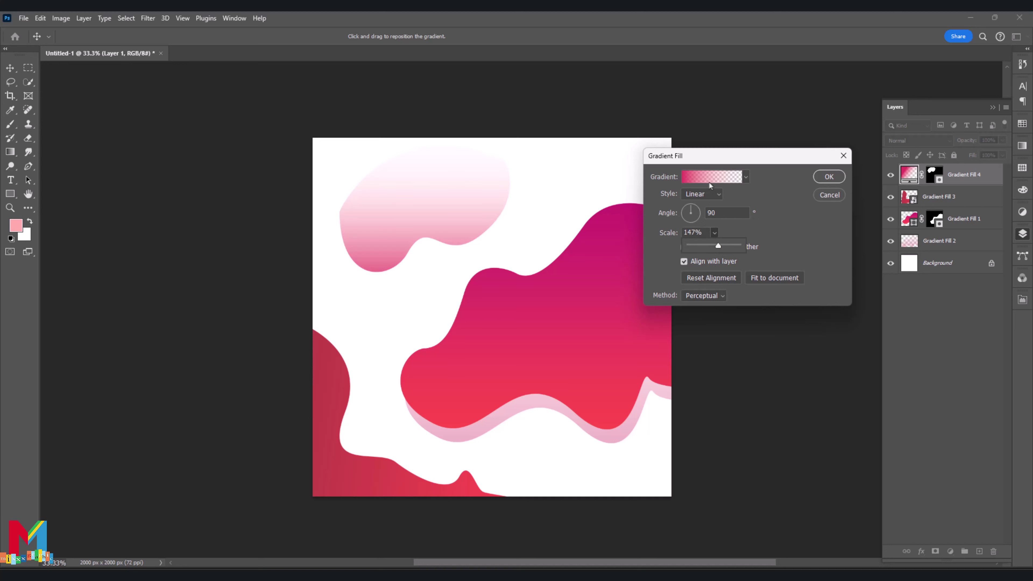
pyautogui.moveTo(691, 211); pyautogui.dragTo(690, 209)
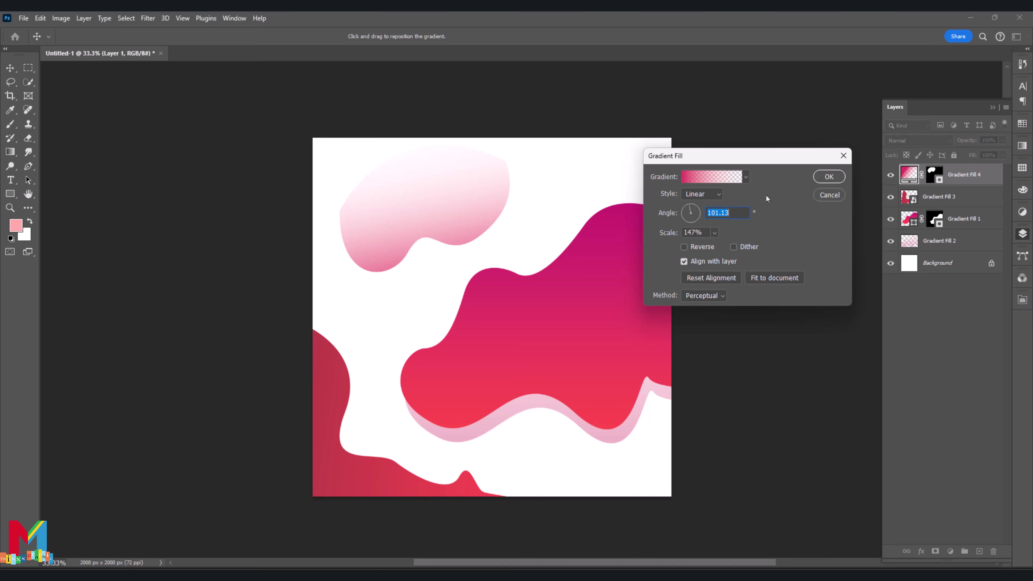
pyautogui.click(829, 181)
# - Enlarge the pale pink blob slightly and move it so that it runs off the canvas's left edge
pyautogui.hotkey('ctrl', 't')
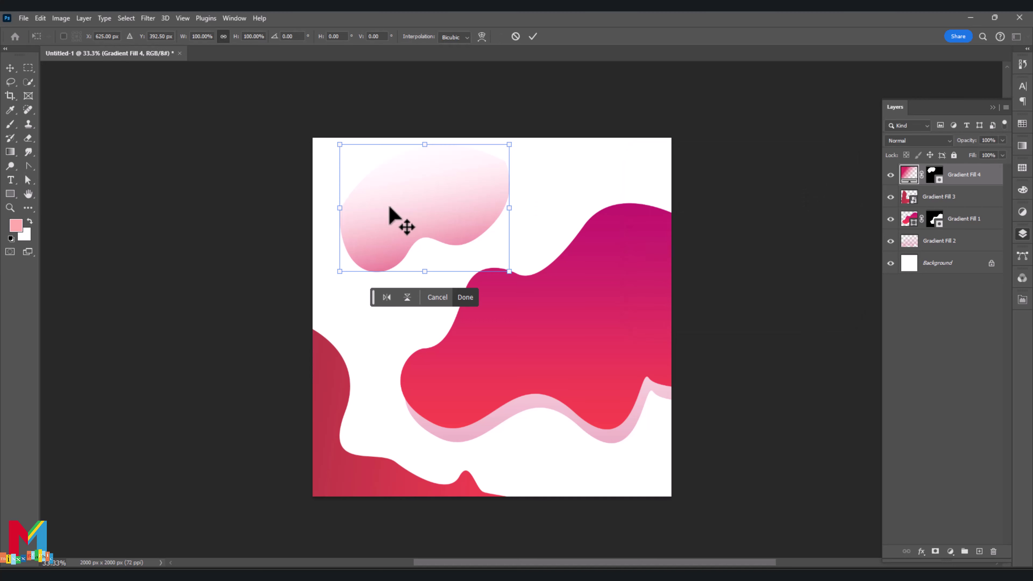
pyautogui.moveTo(509, 208); pyautogui.dragTo(529, 212)
pyautogui.moveTo(464, 210); pyautogui.dragTo(430, 192)
pyautogui.moveTo(417, 241); pyautogui.dragTo(392, 267)
pyautogui.moveTo(415, 223); pyautogui.dragTo(417, 230)
pyautogui.moveTo(485, 206); pyautogui.dragTo(491, 208)
pyautogui.moveTo(417, 177); pyautogui.dragTo(415, 191)
pyautogui.click(532, 37)
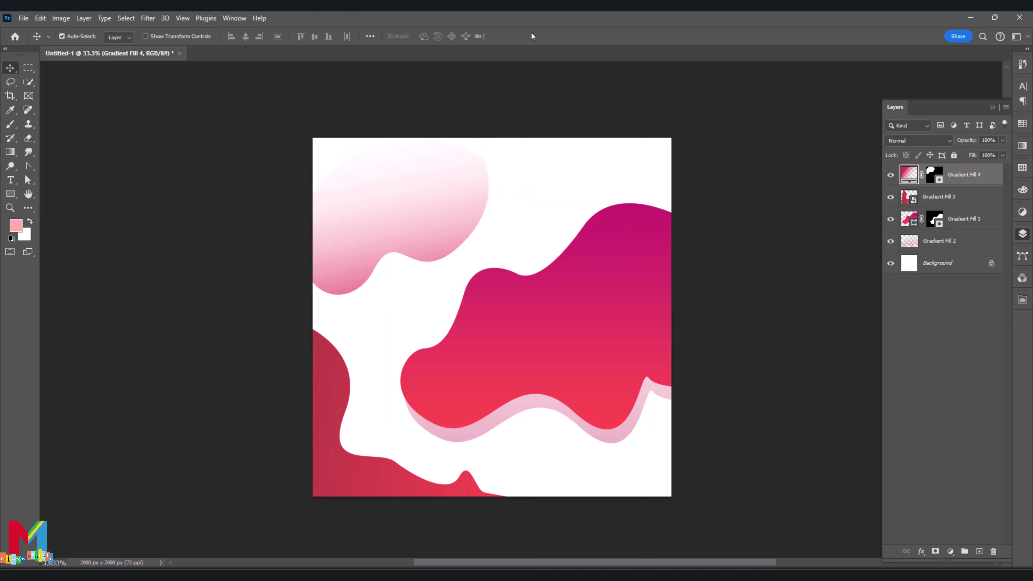
# - On a new layer, draw a closed wavy pen path overlapping the canvas's top edge near the upper-right corner
pyautogui.click(989, 485)
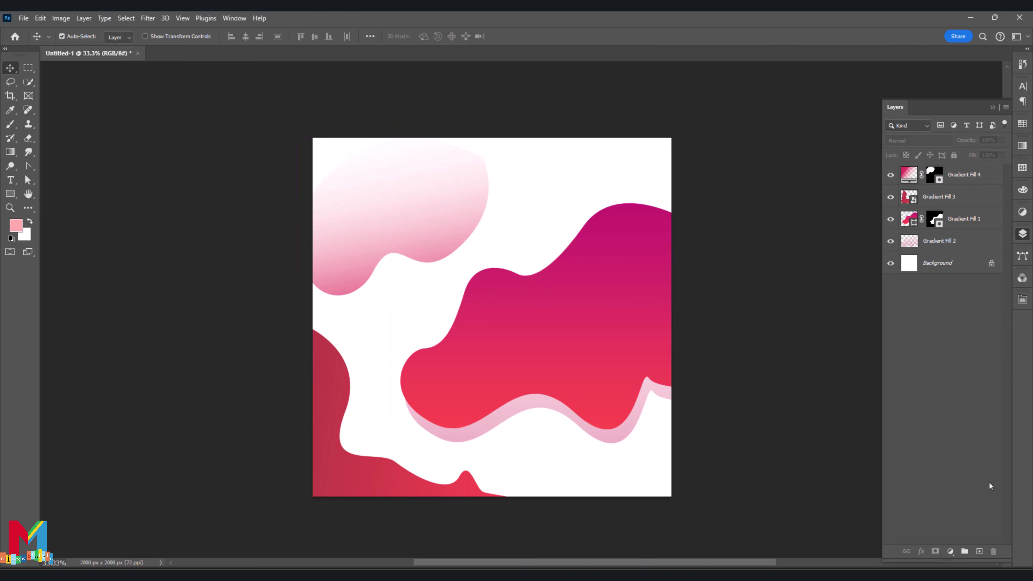
pyautogui.click(979, 552)
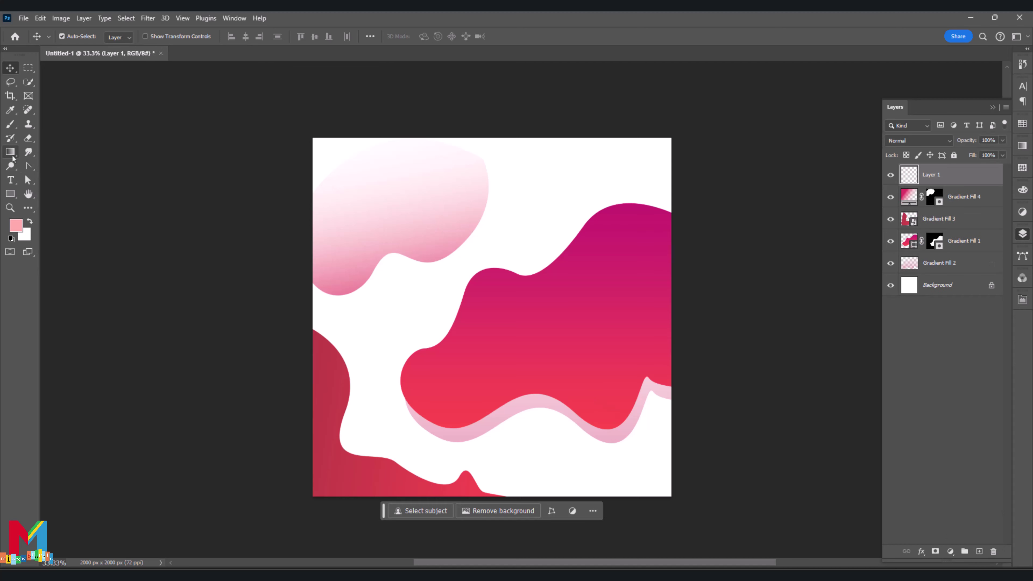
pyautogui.click(28, 167)
pyautogui.click(528, 121)
pyautogui.moveTo(549, 190); pyautogui.dragTo(592, 206)
pyautogui.moveTo(617, 166); pyautogui.dragTo(655, 172)
pyautogui.moveTo(664, 122); pyautogui.dragTo(687, 94)
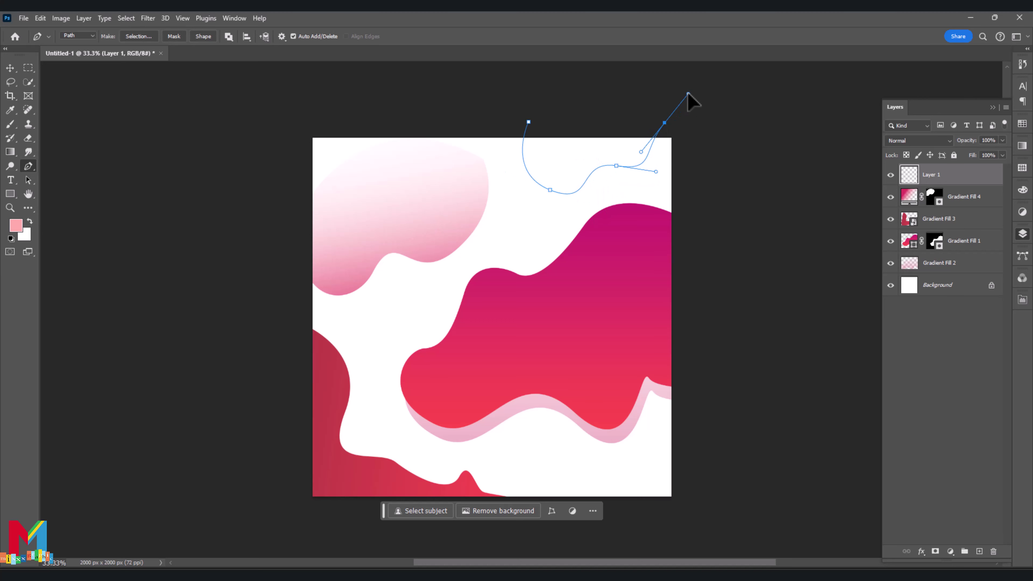
pyautogui.click(608, 93)
pyautogui.click(554, 93)
pyautogui.click(528, 121)
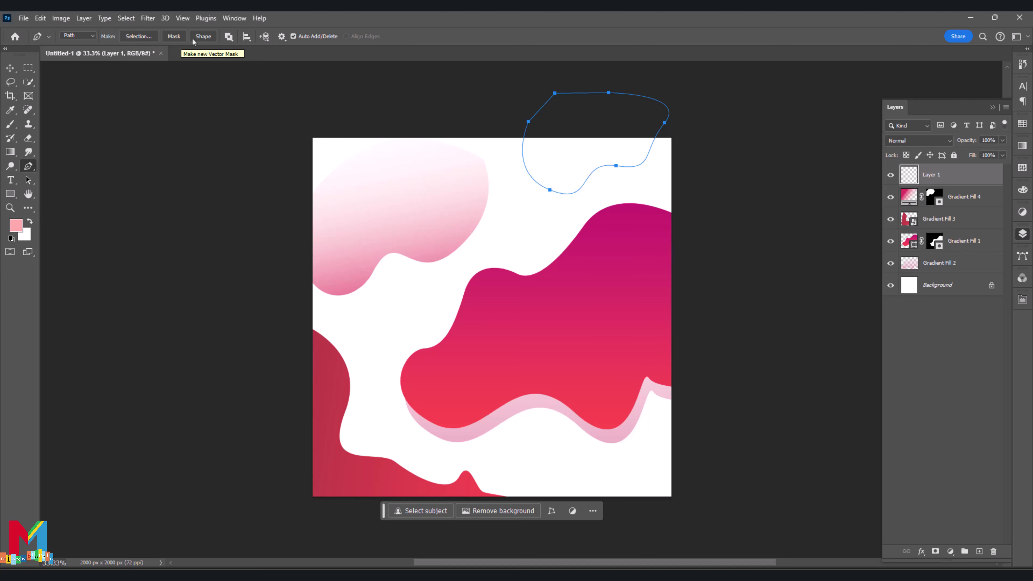
# - Convert the path into a shape with no fill and give it a pink stroke of about 100 px
pyautogui.click(199, 36)
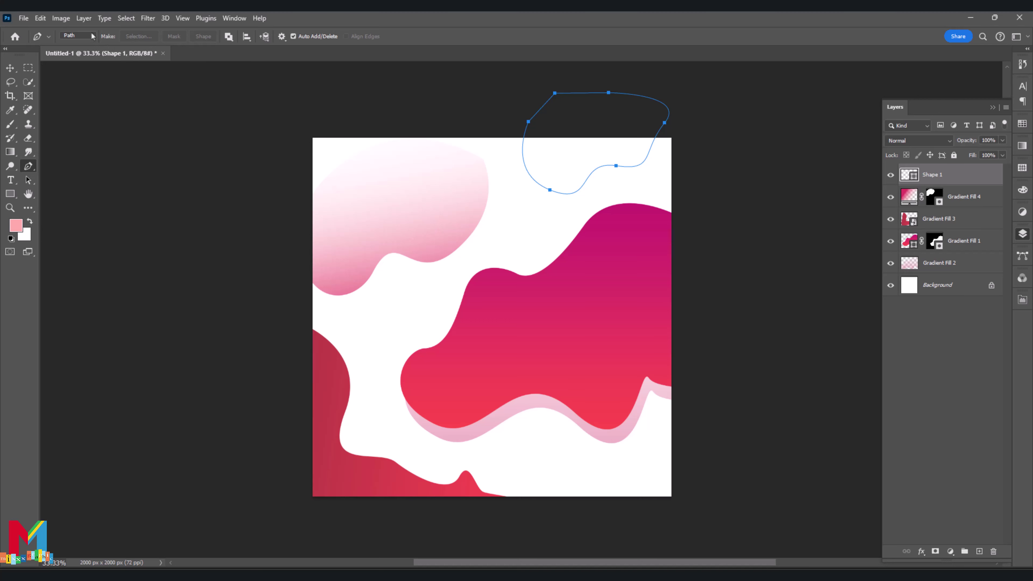
pyautogui.click(78, 36)
pyautogui.click(76, 44)
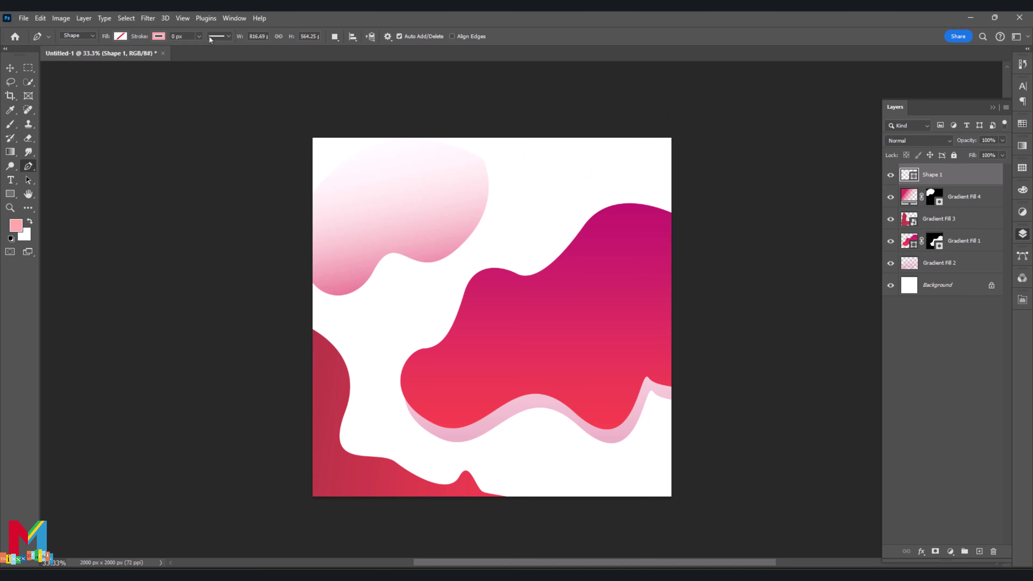
pyautogui.click(199, 36)
pyautogui.moveTo(202, 47); pyautogui.dragTo(239, 50)
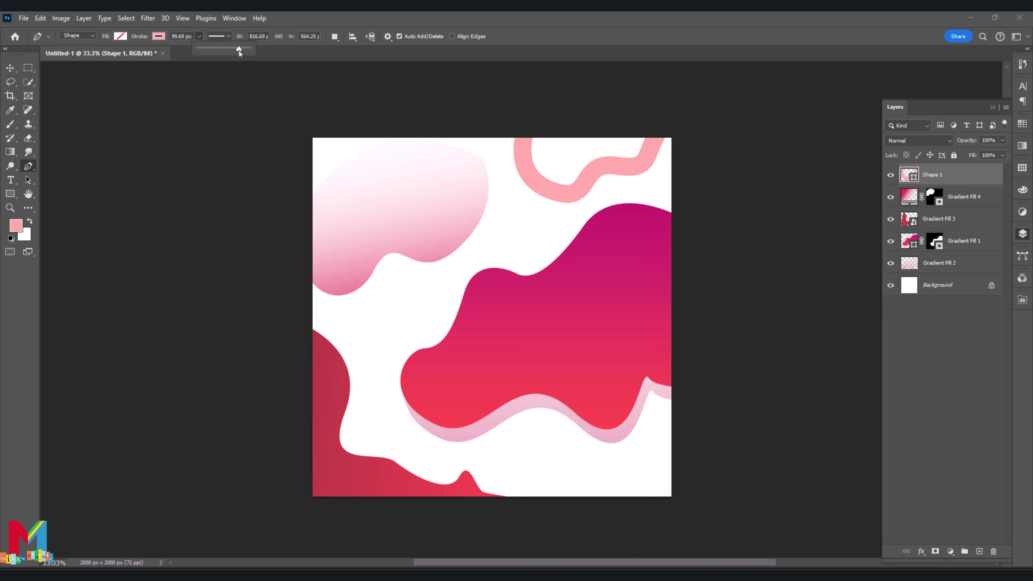
# - Rasterize the stroked shape layer and load the stroke's pixels as a selection
pyautogui.keyDown('ctrl'); pyautogui.click(908, 174); pyautogui.keyUp('ctrl')
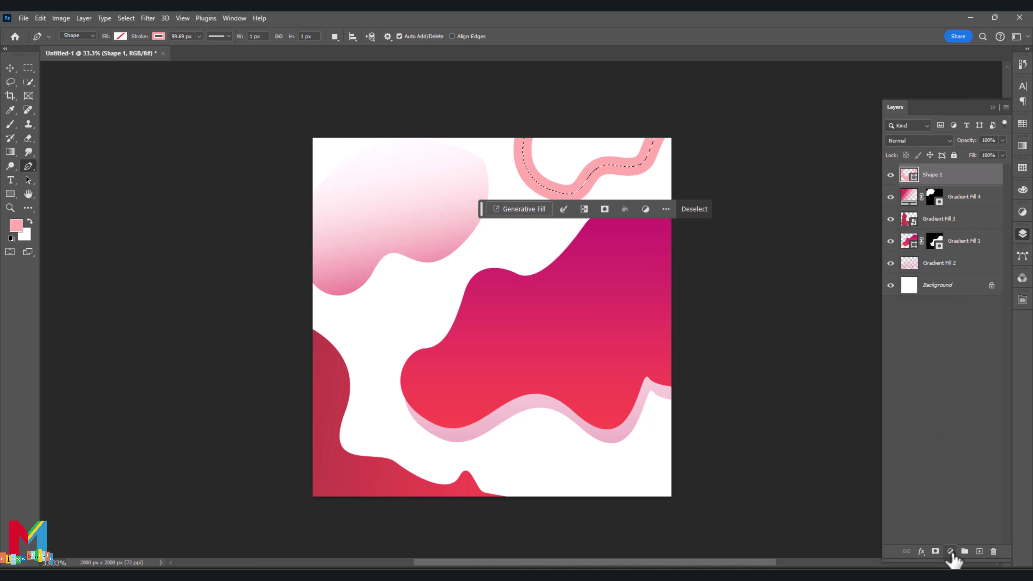
pyautogui.hotkey('ctrl', 'd')
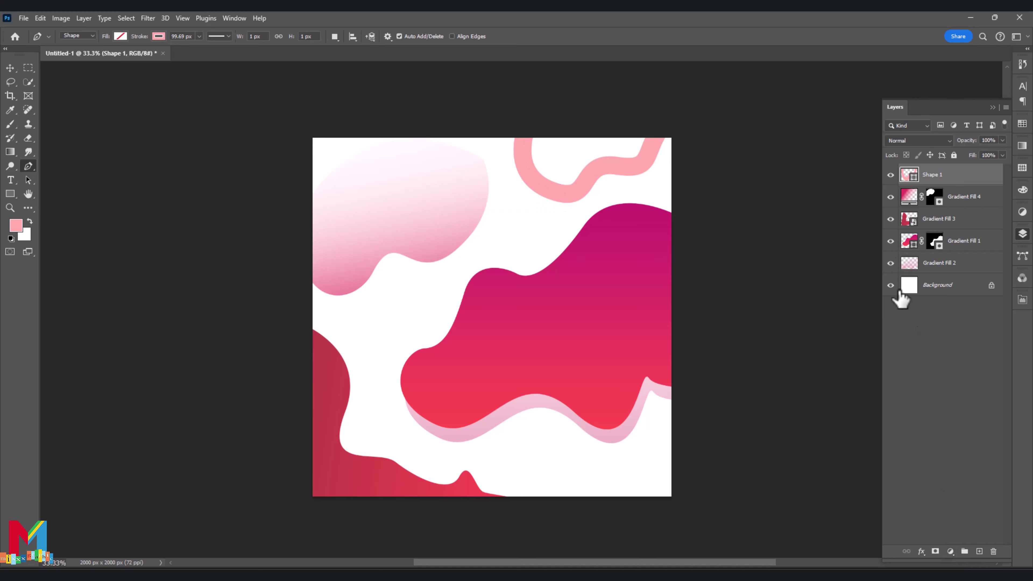
pyautogui.rightClick(929, 175)
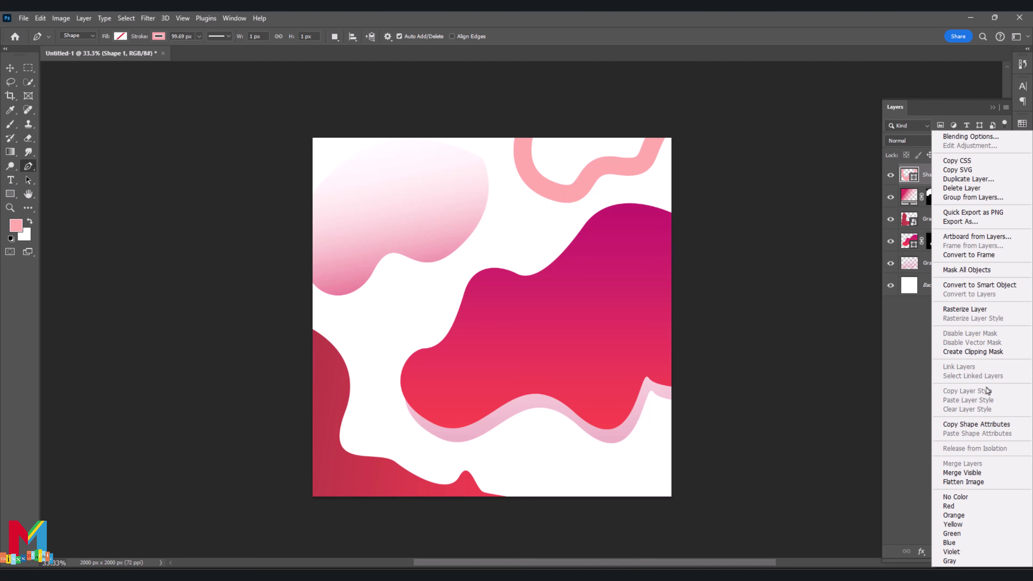
pyautogui.click(990, 313)
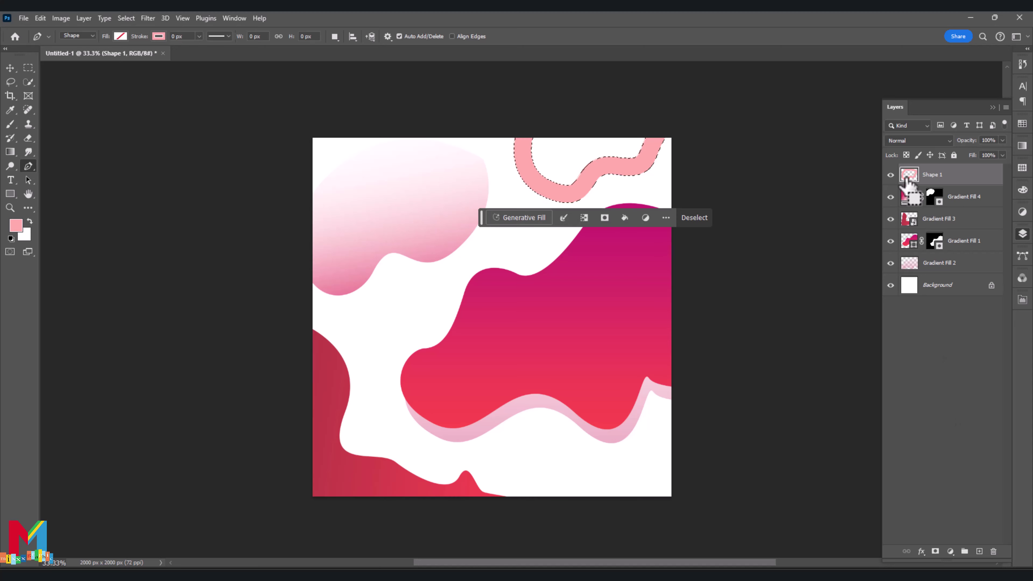
# - Add a Gradient Overlay layer style to the rasterized wavy outline
pyautogui.click(950, 551)
pyautogui.click(971, 365)
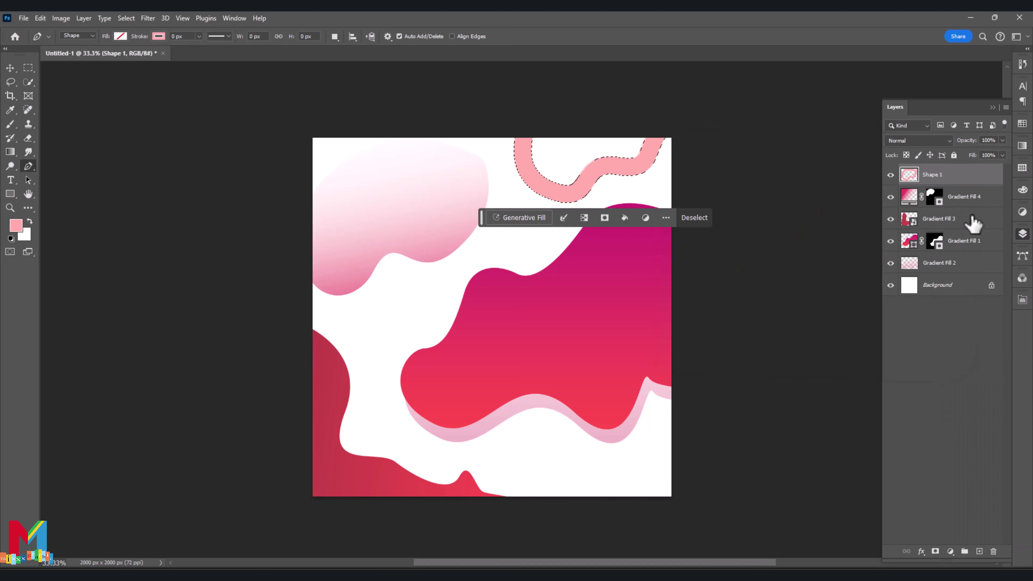
pyautogui.rightClick(972, 187)
pyautogui.click(908, 136)
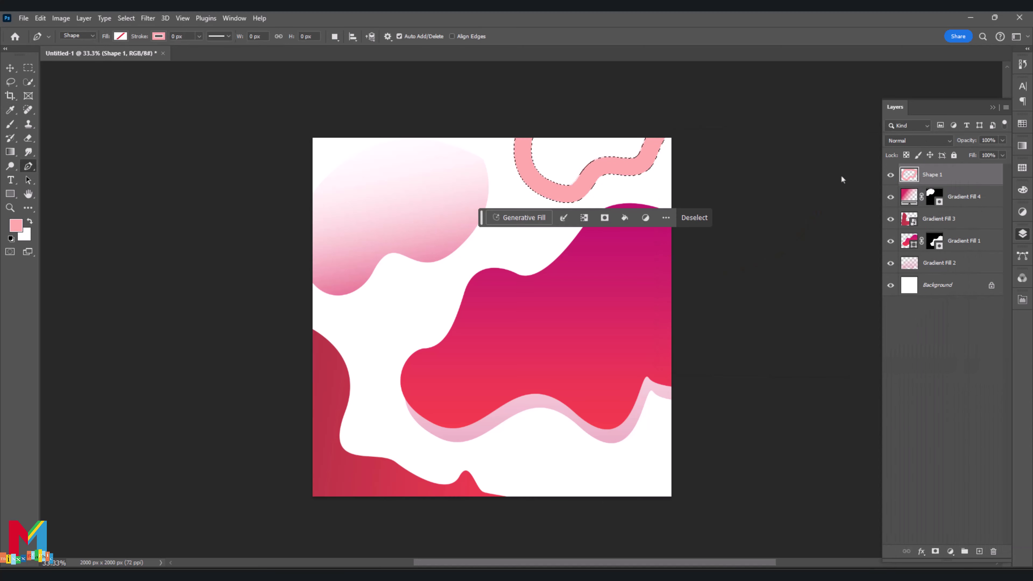
pyautogui.click(63, 342)
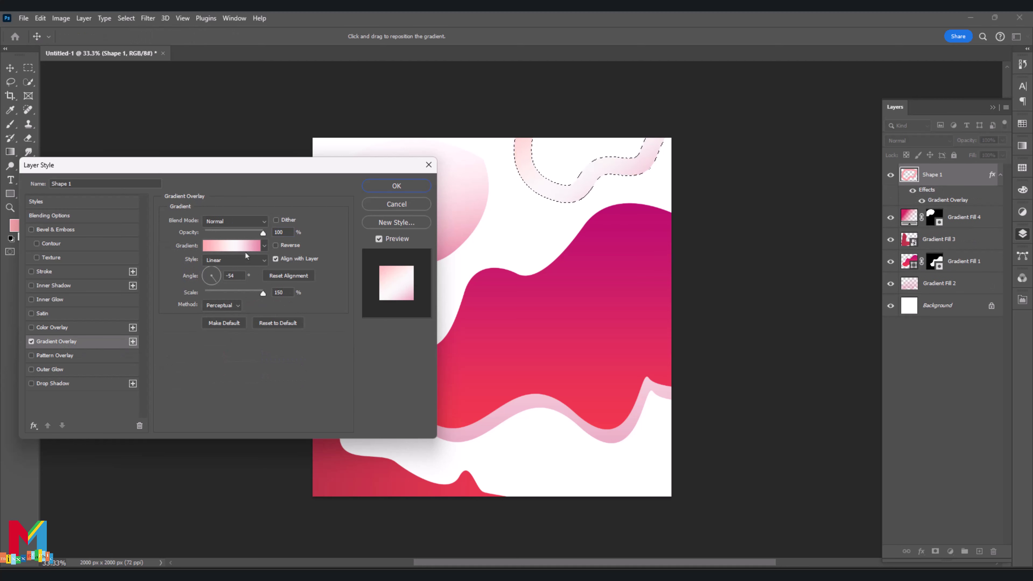
# - Set the overlay gradient's end stop to magenta and its start stop to red, both sampled from the large shape, and apply the style
pyautogui.click(231, 245)
pyautogui.click(273, 290)
pyautogui.click(574, 259)
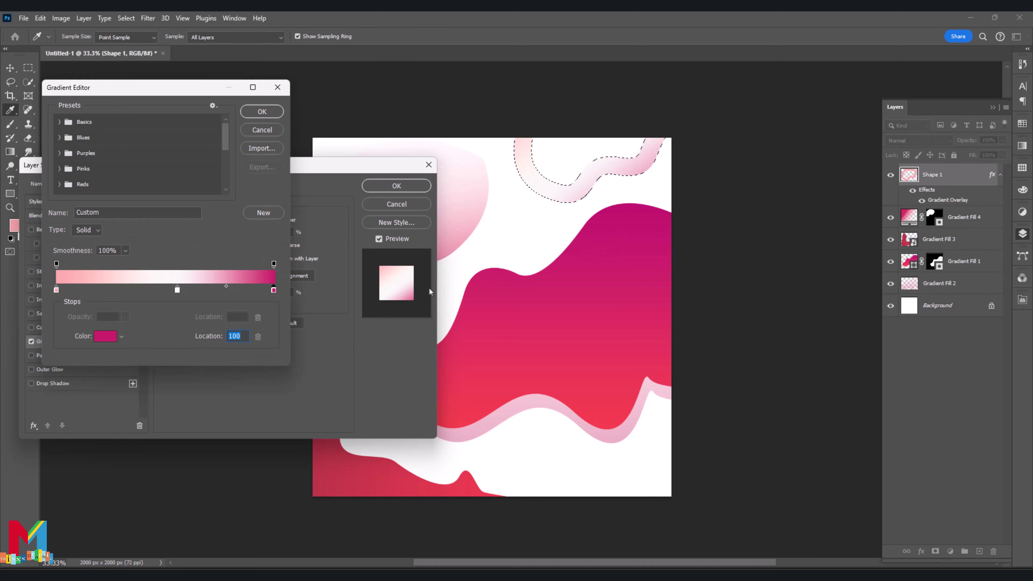
pyautogui.click(56, 290)
pyautogui.click(489, 393)
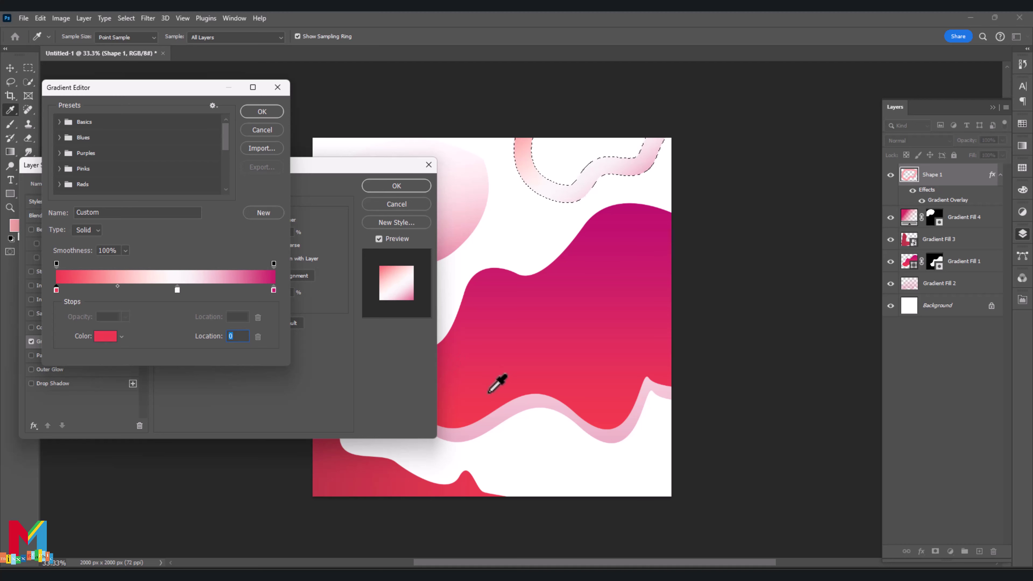
pyautogui.click(262, 111)
pyautogui.click(397, 186)
pyautogui.press('p')
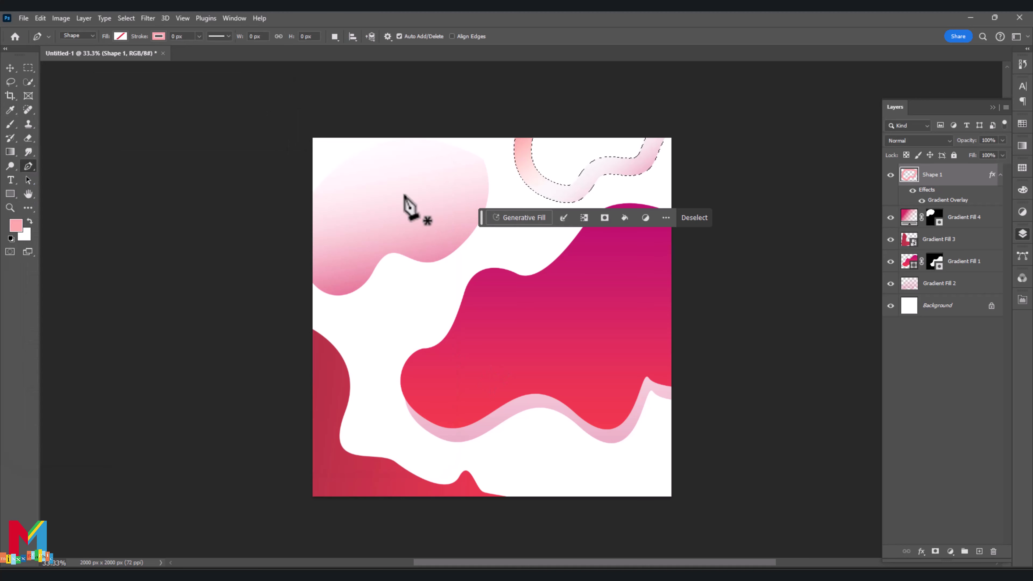
# - Draw a rectangle of about 631 x 115 px in the canvas's lower-right area and round its corners
pyautogui.click(10, 193)
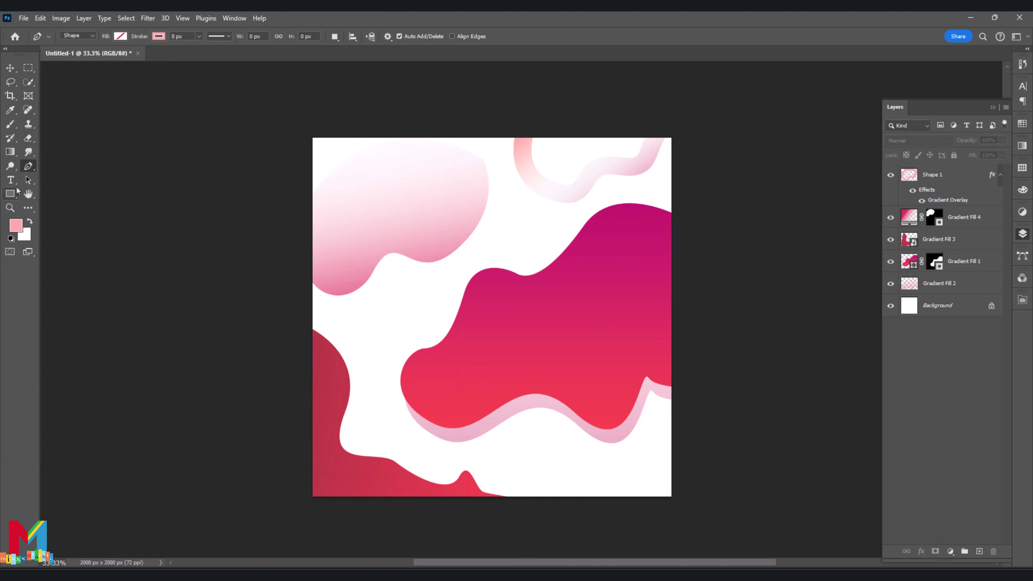
pyautogui.moveTo(651, 466); pyautogui.dragTo(536, 487)
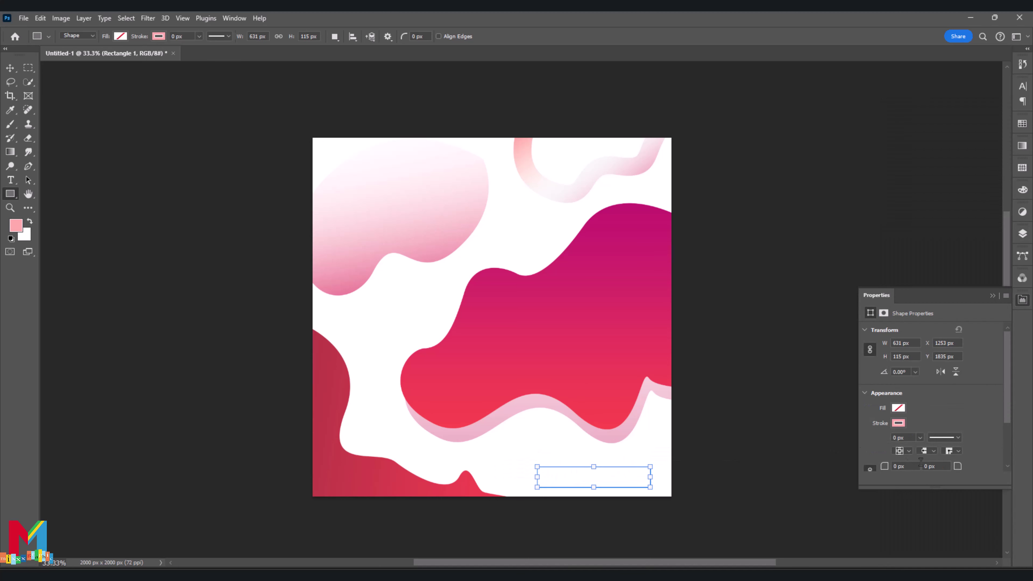
pyautogui.moveTo(888, 473); pyautogui.dragTo(900, 474)
# - Fill the rounded rectangle with magenta sampled from the upper part of the large shape
pyautogui.click(898, 408)
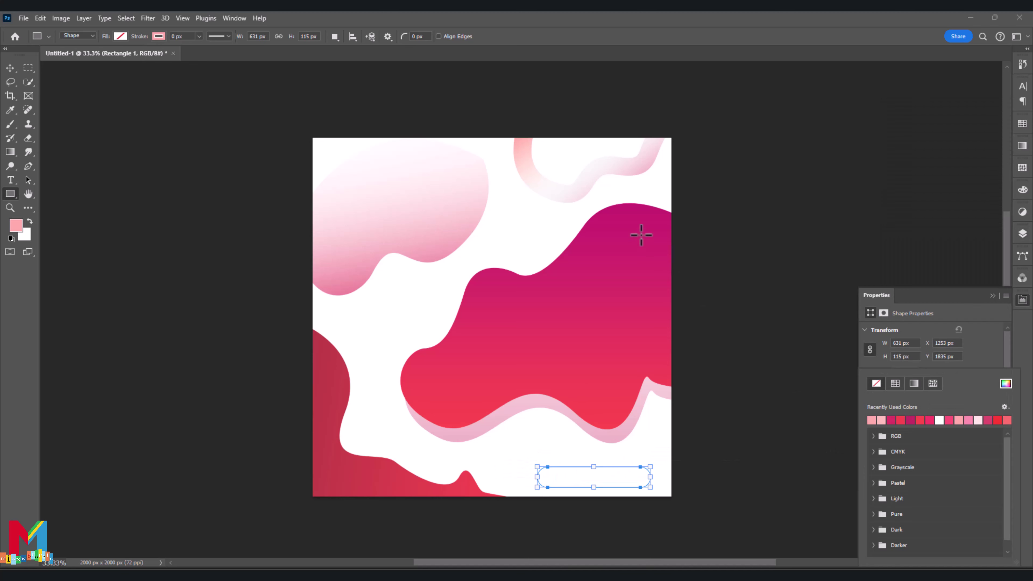
pyautogui.click(1006, 383)
pyautogui.click(626, 244)
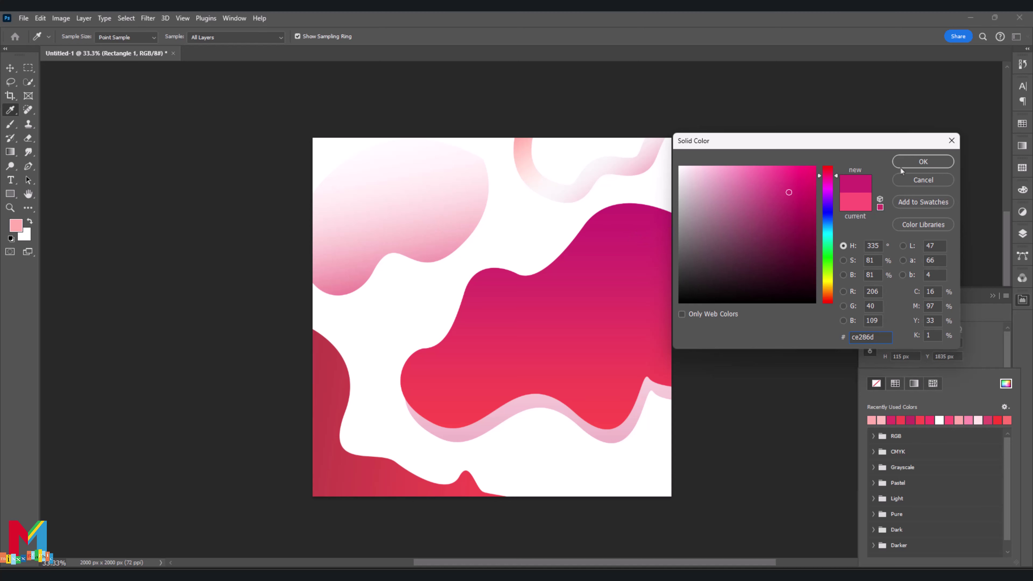
pyautogui.press('Return')
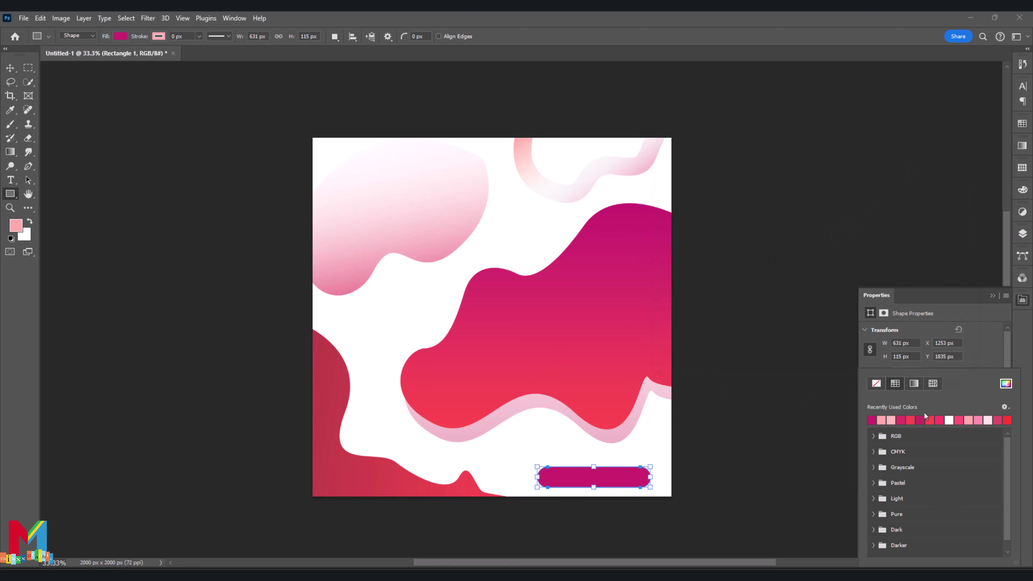
# - Fill the rounded rectangle with red sampled from the lower part of the large shape
pyautogui.click(1006, 383)
pyautogui.click(460, 402)
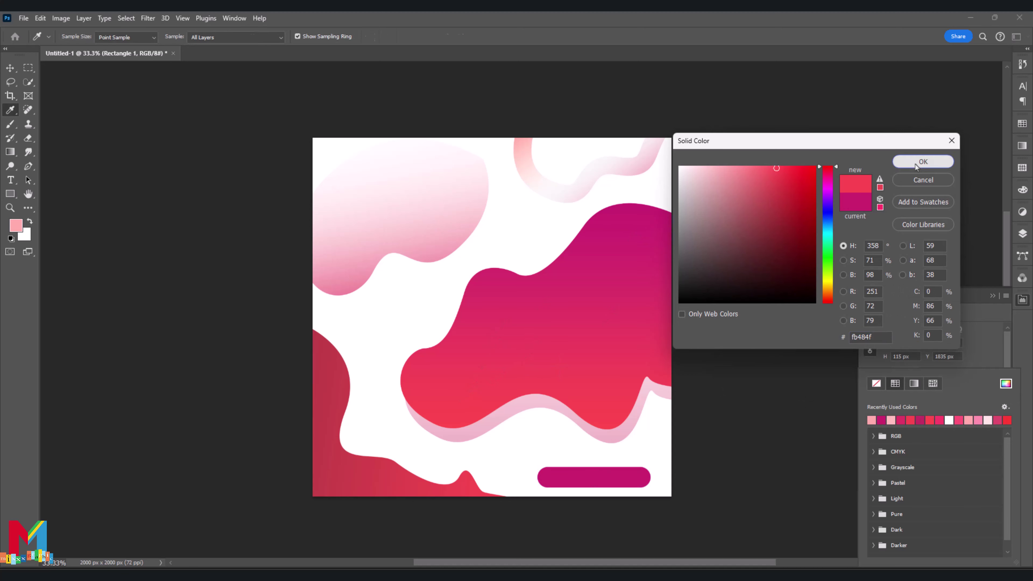
pyautogui.click(923, 161)
pyautogui.click(993, 296)
# - Reshape the red rectangle to about 151 px high with fully rounded ends and move it up toward the canvas's right edge
pyautogui.moveTo(594, 464); pyautogui.dragTo(596, 458)
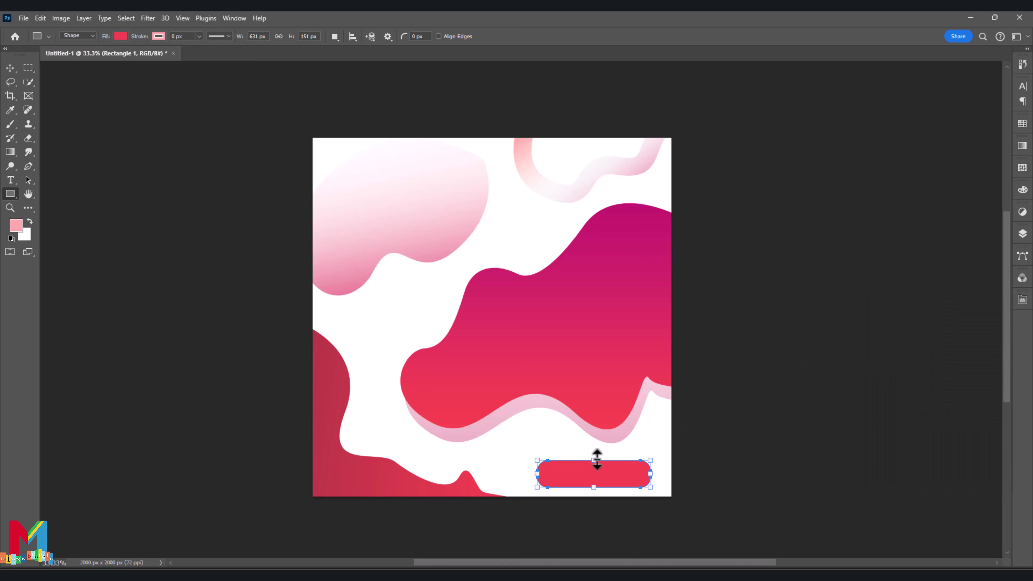
pyautogui.click(1022, 300)
pyautogui.moveTo(886, 474); pyautogui.dragTo(937, 467)
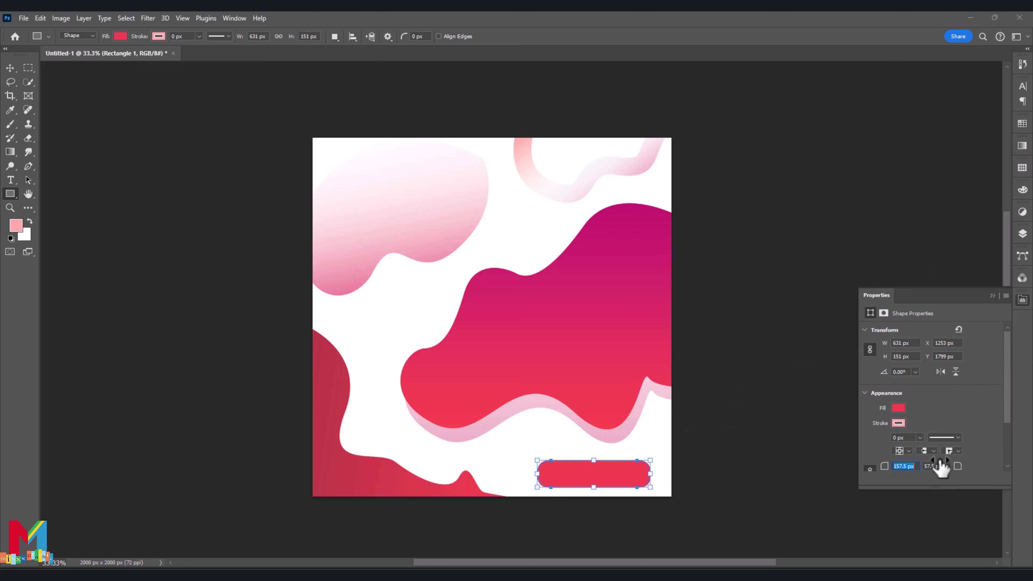
pyautogui.click(993, 297)
pyautogui.press('v')
pyautogui.moveTo(615, 490); pyautogui.dragTo(633, 481)
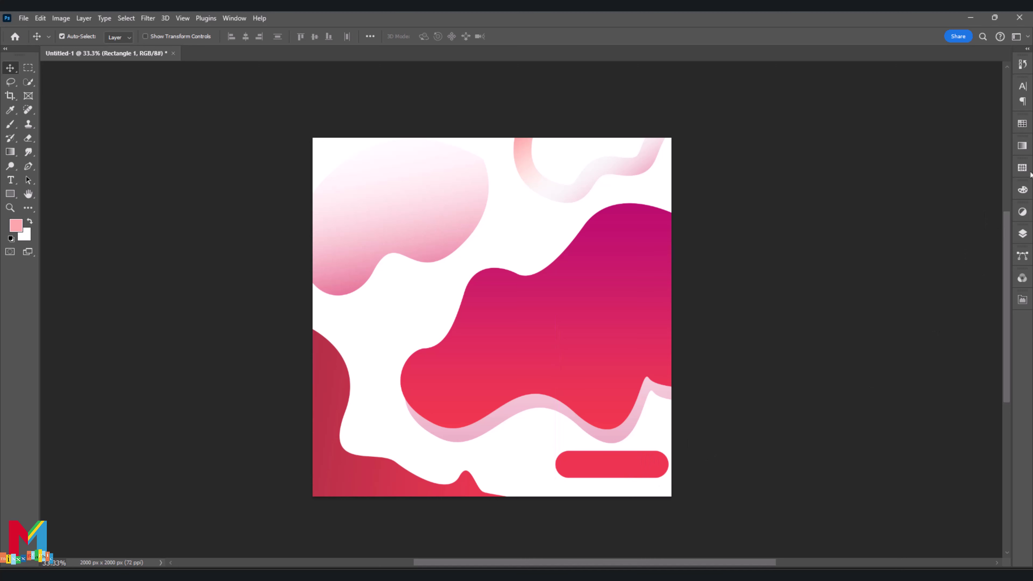
# - Duplicate the wavy outline layer and move the copy down to the canvas's bottom edge below the red pill
pyautogui.click(1022, 234)
pyautogui.click(954, 199)
pyautogui.hotkey('ctrl', 'j')
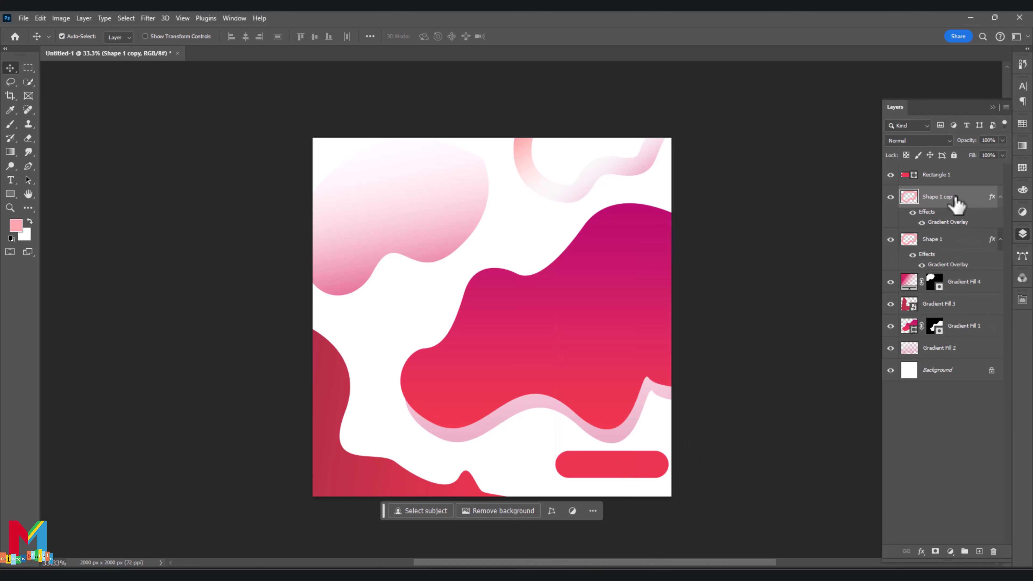
pyautogui.moveTo(553, 190); pyautogui.dragTo(531, 507)
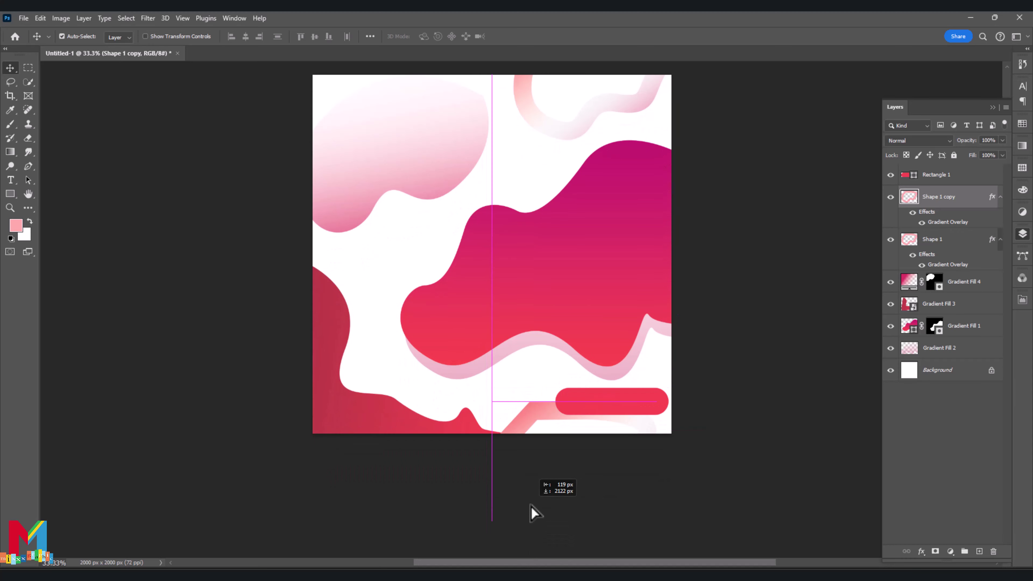
# - Rotate the outline copy by about -158°, scale it to about 93% by 86%, and position it below the pill at the canvas's lower-right corner
pyautogui.hotkey('ctrl', 't')
pyautogui.moveTo(639, 458); pyautogui.dragTo(496, 323)
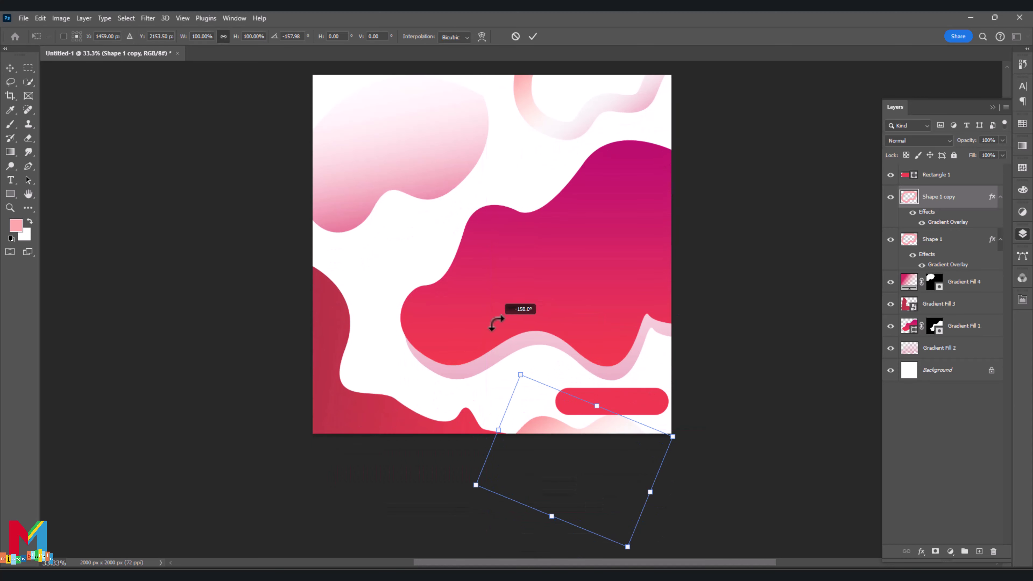
pyautogui.moveTo(551, 426); pyautogui.dragTo(577, 401)
pyautogui.moveTo(560, 361); pyautogui.dragTo(565, 382)
pyautogui.moveTo(672, 457)
pyautogui.mouseDown()
pyautogui.moveTo(684, 421)
pyautogui.moveTo(666, 453)
pyautogui.moveTo(672, 446)
pyautogui.mouseUp()
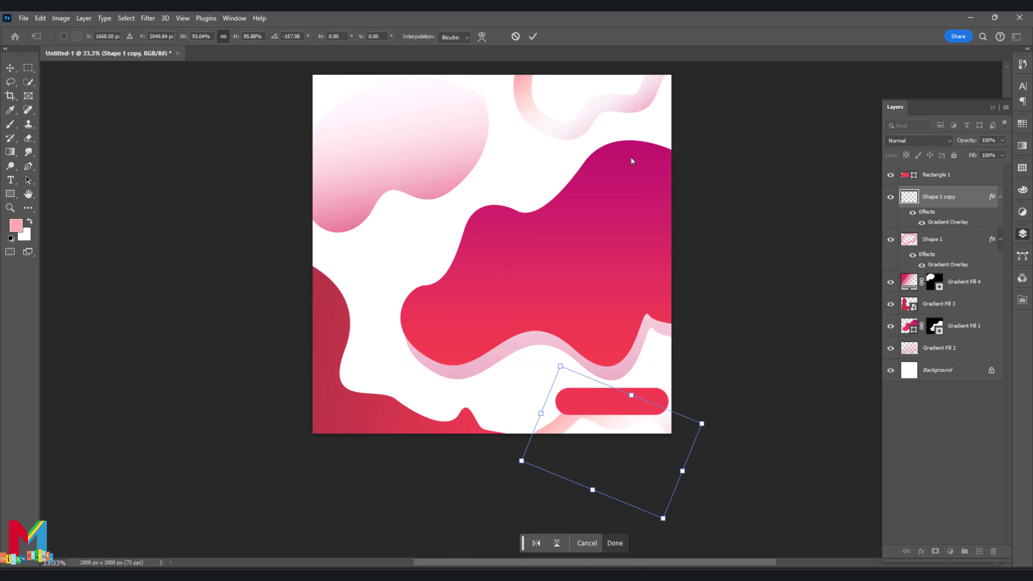
pyautogui.press('Return')
# - Place the embedded shoe image pngwing.com (18) to the right of the canvas centre and flip it horizontally
pyautogui.click(23, 18)
pyautogui.click(57, 236)
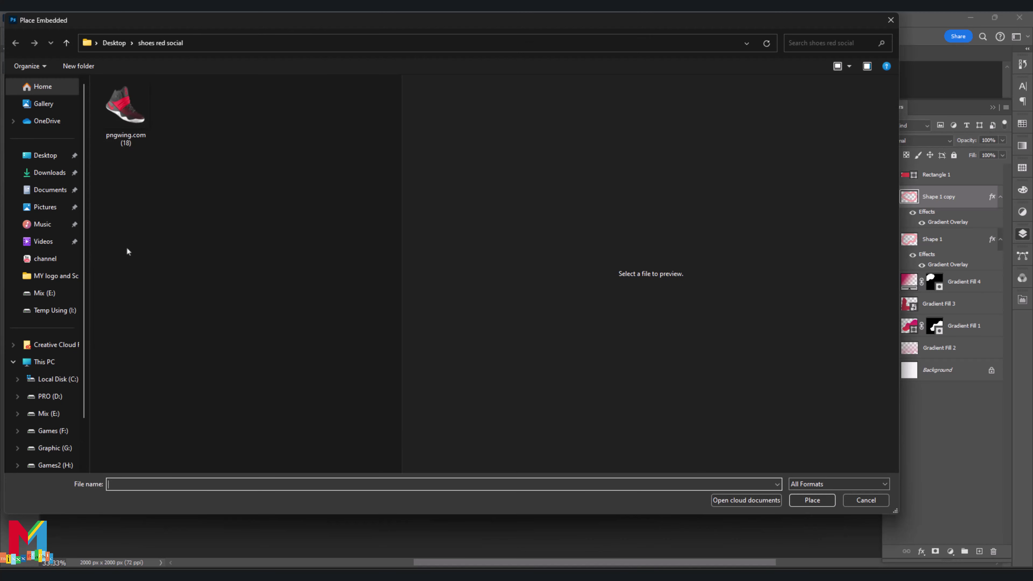
pyautogui.doubleClick(126, 105)
pyautogui.moveTo(549, 253); pyautogui.dragTo(688, 254)
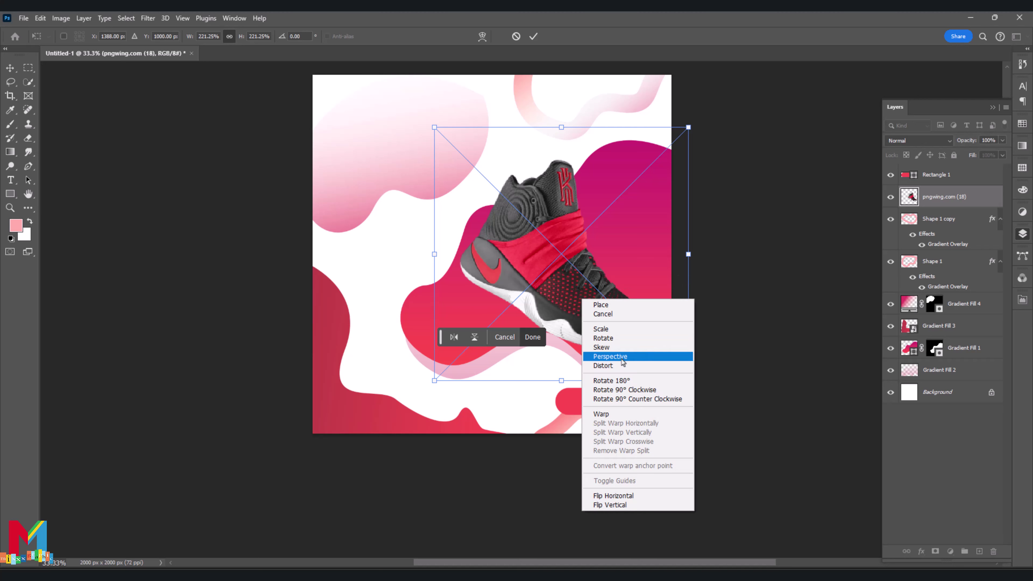
pyautogui.rightClick(582, 299)
pyautogui.click(647, 496)
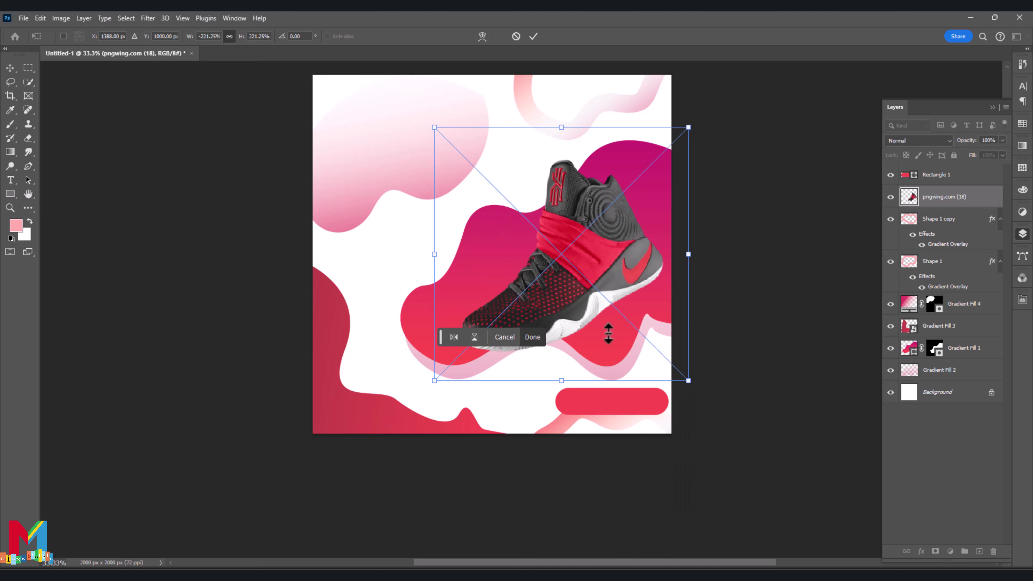
# - Enlarge the shoe image to about 247% and position it near the canvas centre, overlapping the large magenta-red shape
pyautogui.moveTo(606, 330); pyautogui.dragTo(527, 358)
pyautogui.moveTo(610, 284); pyautogui.dragTo(634, 284)
pyautogui.moveTo(541, 284)
pyautogui.mouseDown()
pyautogui.moveTo(550, 267)
pyautogui.moveTo(549, 280)
pyautogui.mouseUp()
pyautogui.moveTo(641, 276); pyautogui.dragTo(646, 275)
pyautogui.moveTo(577, 277); pyautogui.dragTo(576, 274)
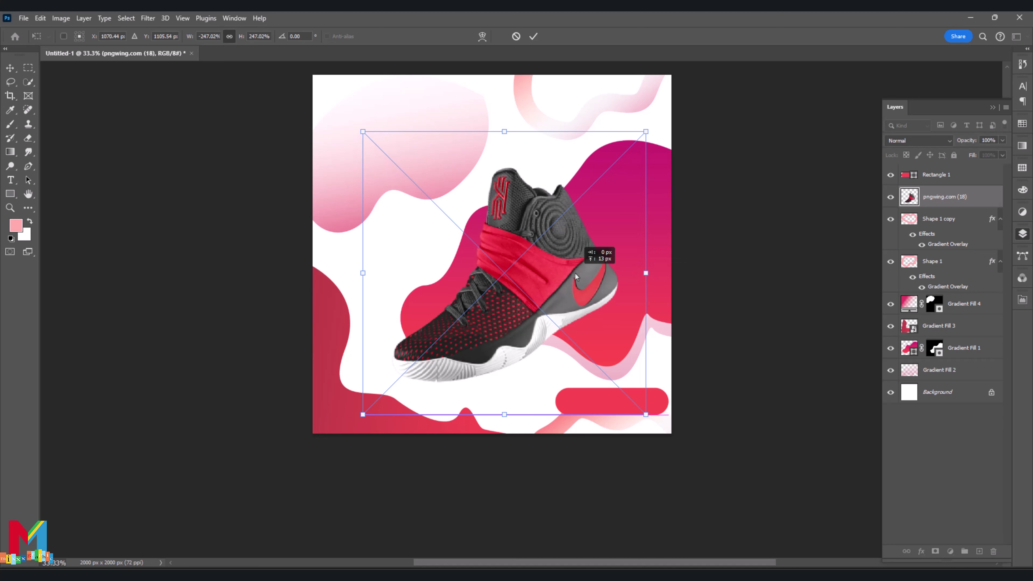
pyautogui.click(533, 36)
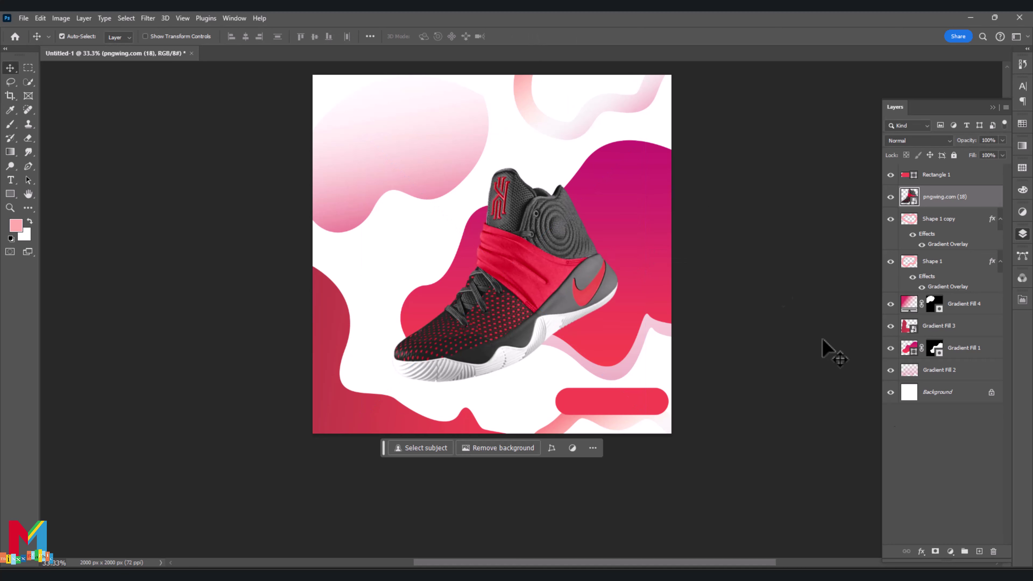
pyautogui.click(825, 351)
# - Add the pink Arvo Bold title "Shoes Sports" on two lines over the pale pink blob in the canvas's upper-left area
pyautogui.click(10, 180)
pyautogui.click(284, 141)
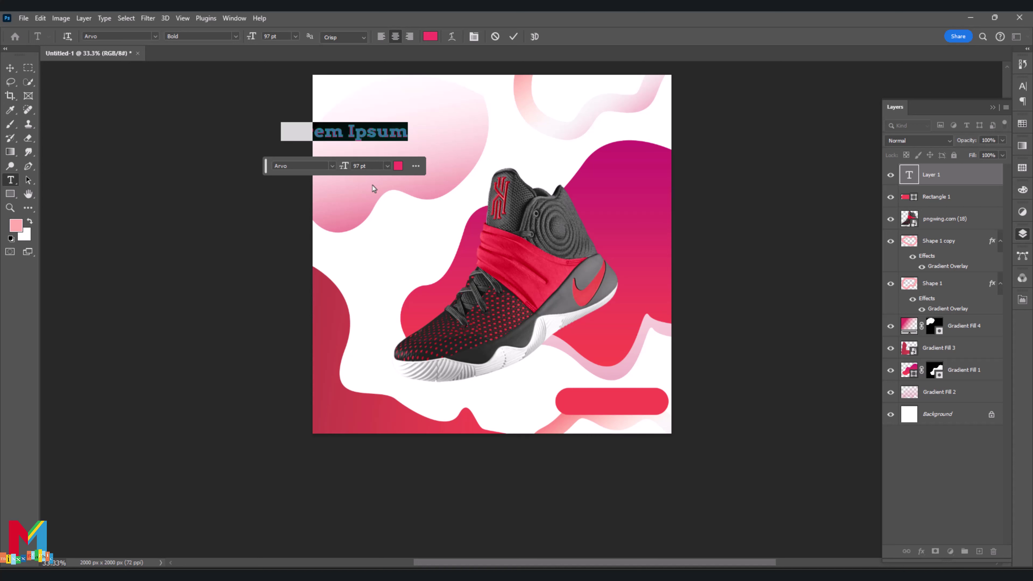
pyautogui.write('Shoes')
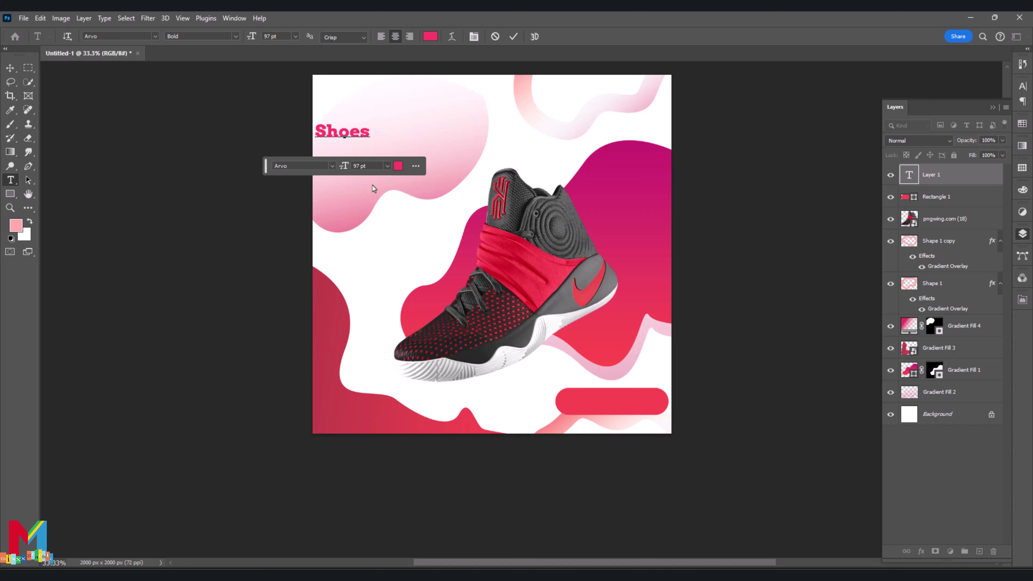
pyautogui.write(' Sports')
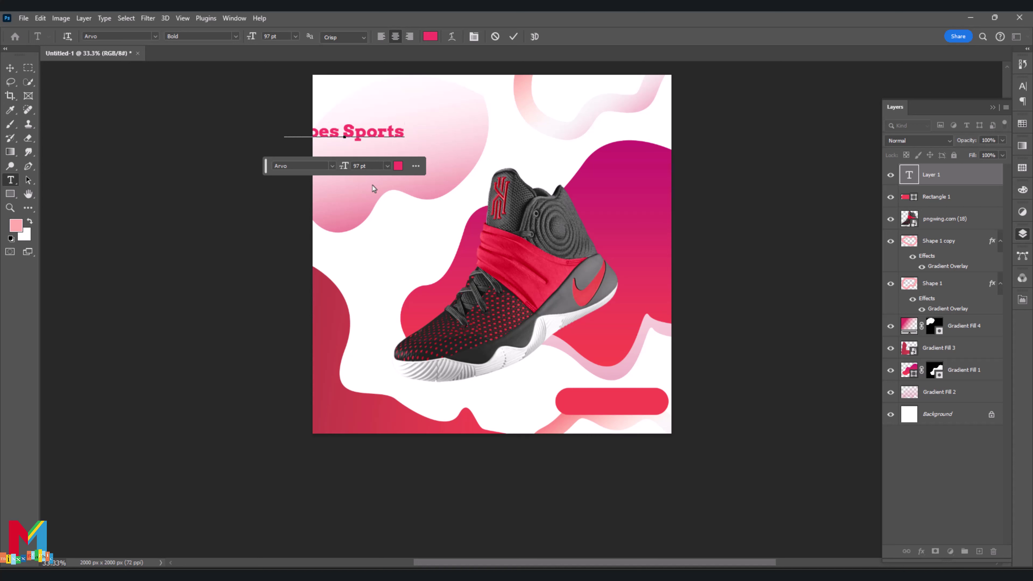
pyautogui.click(343, 131)
pyautogui.press('Return')
# - Enlarge the whole title to 201 pt and increase the leading between its two lines
pyautogui.moveTo(345, 166); pyautogui.dragTo(390, 173)
pyautogui.hotkey('ctrl', 'a')
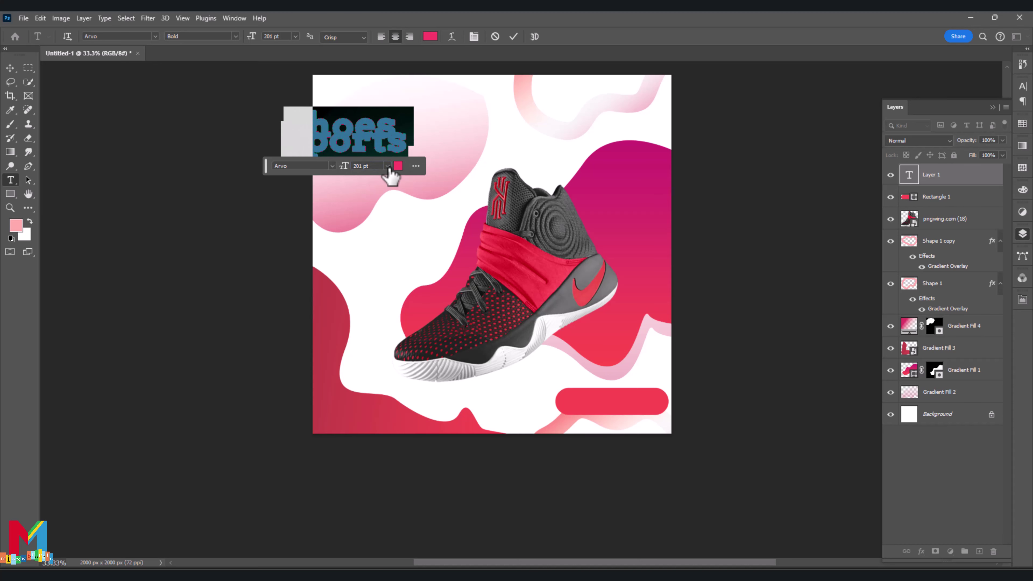
pyautogui.click(1022, 86)
pyautogui.moveTo(972, 116); pyautogui.dragTo(1019, 117)
# - Move the title into the canvas's upper-left corner, with its font size at 252 pt and leading at 222 pt
pyautogui.click(11, 69)
pyautogui.moveTo(352, 132); pyautogui.dragTo(391, 122)
pyautogui.moveTo(345, 168); pyautogui.dragTo(353, 166)
pyautogui.moveTo(968, 121); pyautogui.dragTo(969, 118)
pyautogui.moveTo(397, 121); pyautogui.dragTo(402, 110)
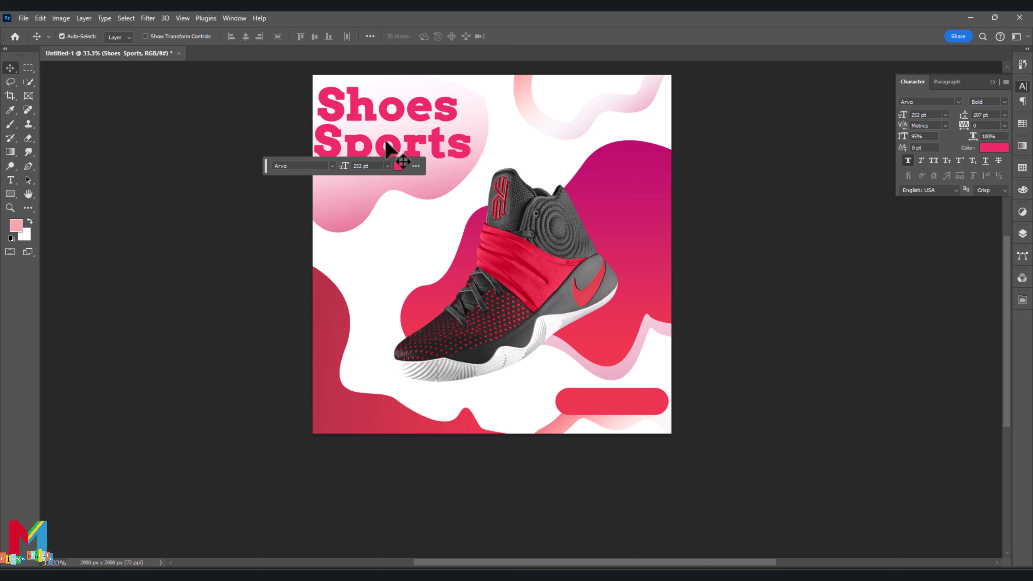
pyautogui.moveTo(963, 118); pyautogui.dragTo(970, 116)
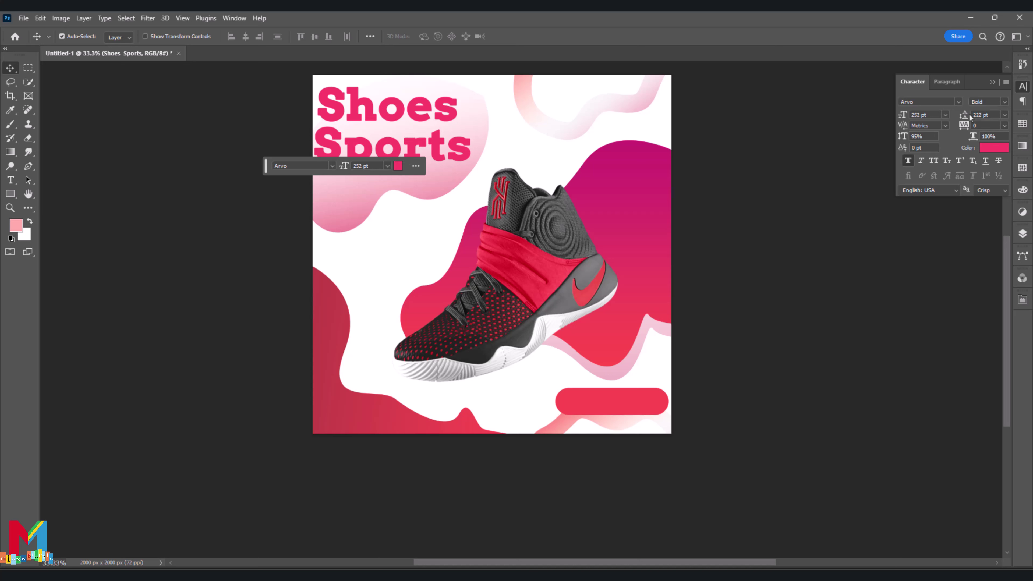
pyautogui.moveTo(445, 156); pyautogui.dragTo(446, 163)
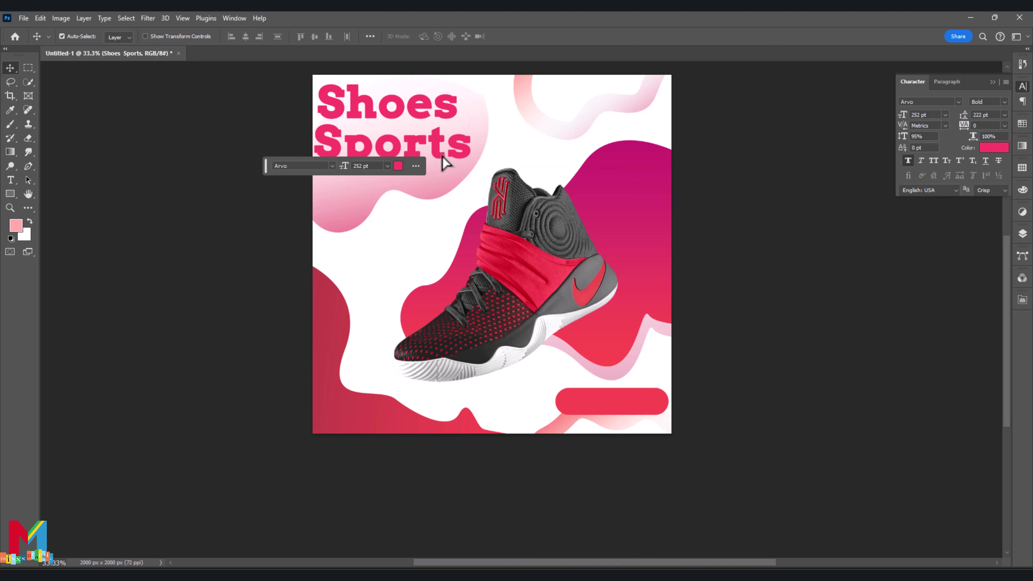
# - Set the text colour to white and add the text "order Now" over the red pill
pyautogui.click(10, 180)
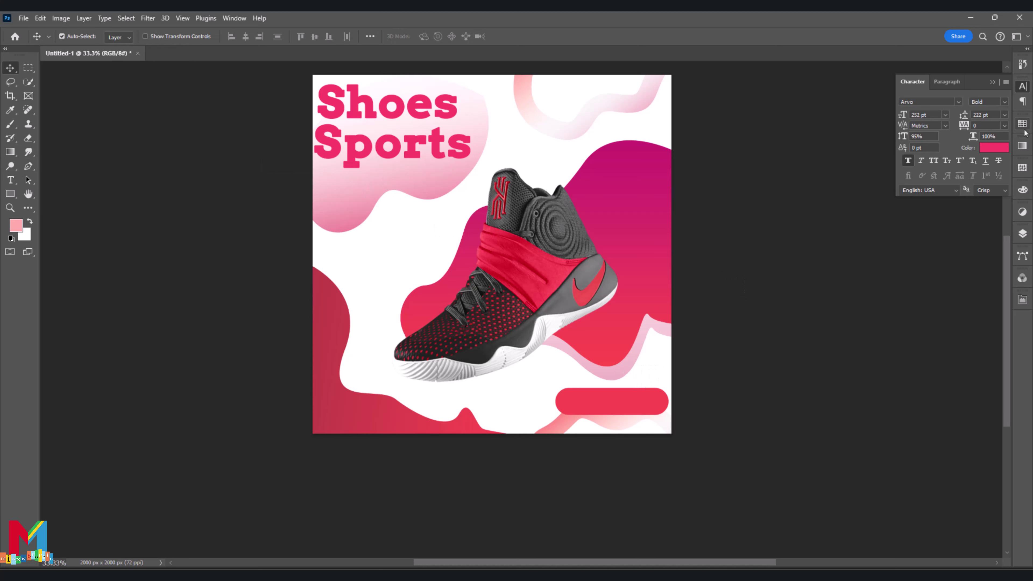
pyautogui.click(1022, 234)
pyautogui.click(11, 180)
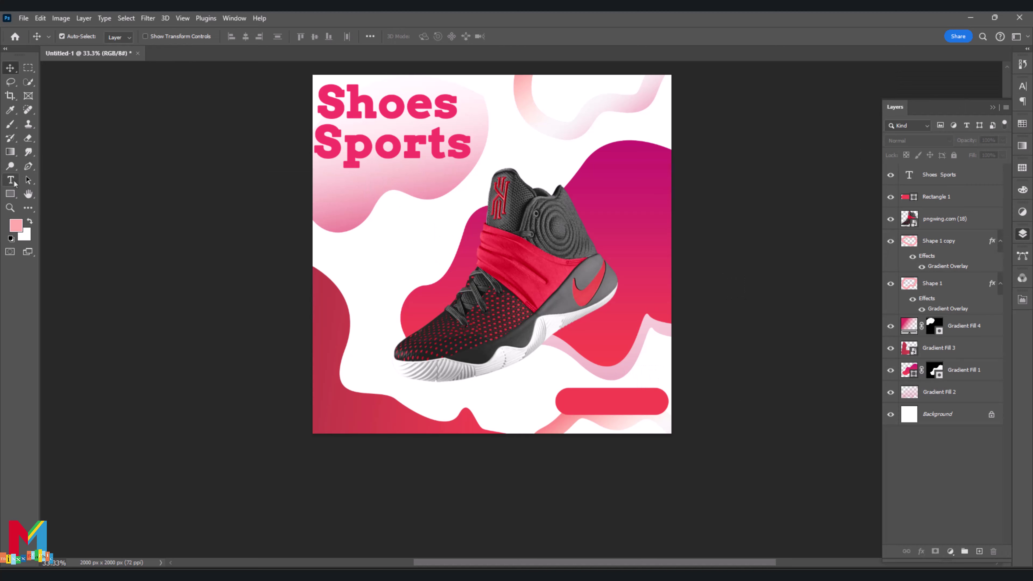
pyautogui.click(430, 36)
pyautogui.click(679, 166)
pyautogui.click(922, 161)
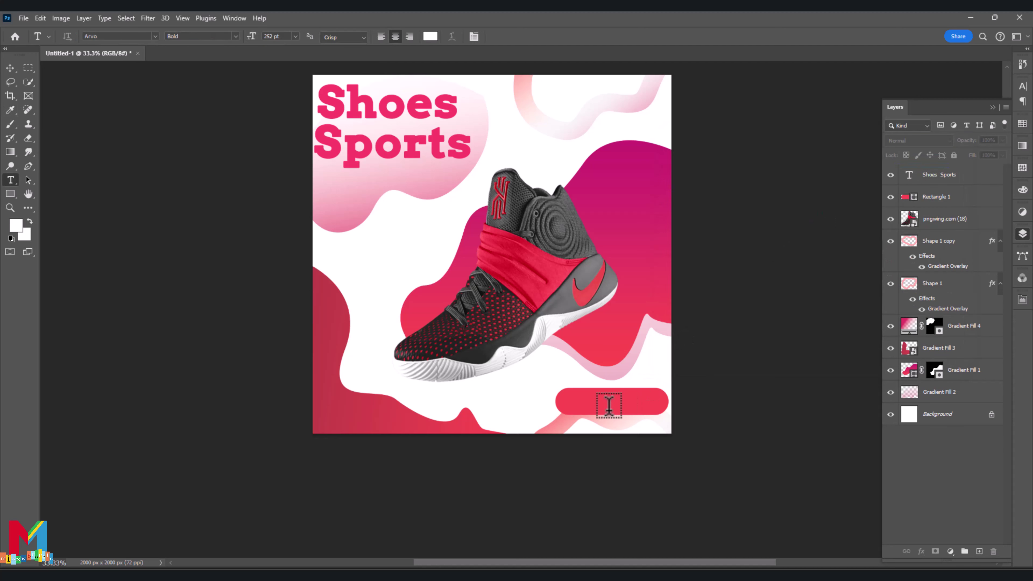
pyautogui.click(611, 397)
pyautogui.write('Order')
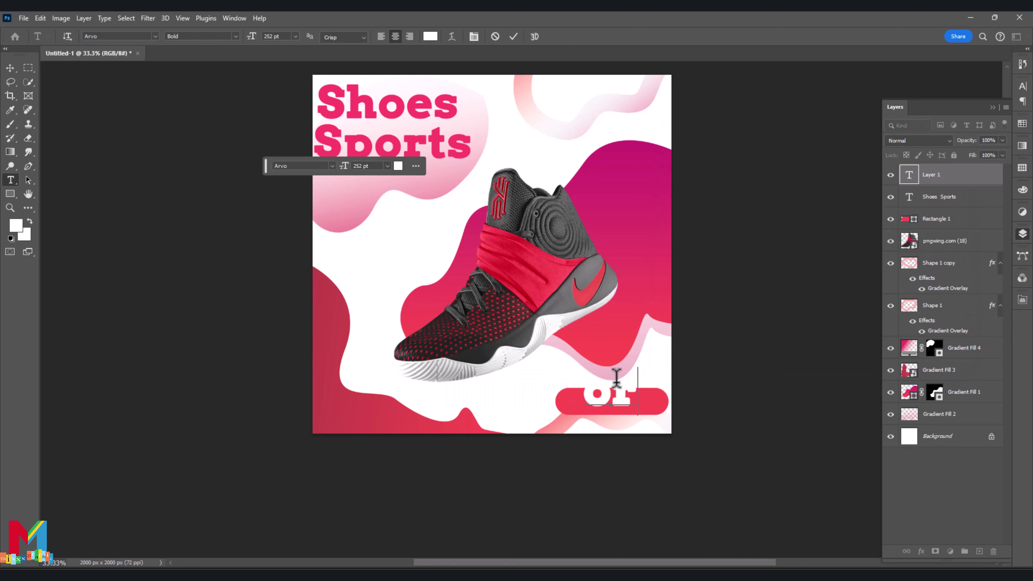
pyautogui.write(' Now')
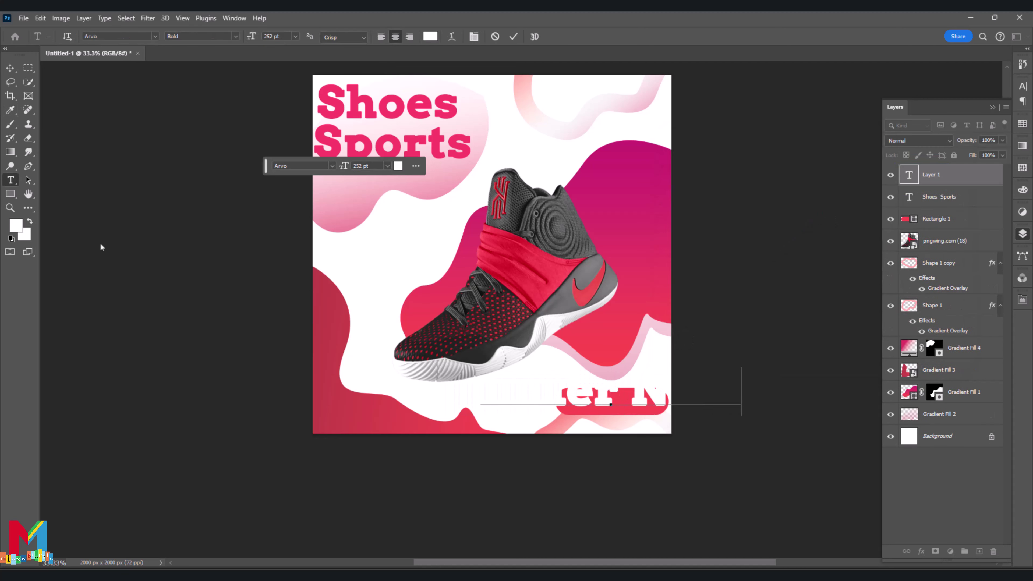
# - Reduce the "order Now" text to 86 pt so it fits inside the red pill
pyautogui.hotkey('ctrl', 'a')
pyautogui.moveTo(344, 167); pyautogui.dragTo(254, 177)
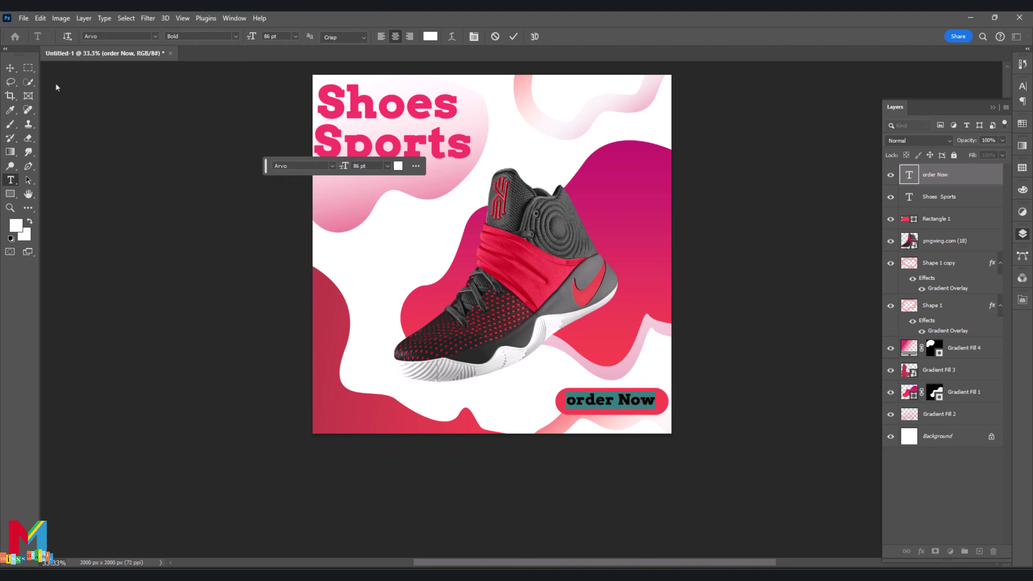
pyautogui.click(10, 68)
pyautogui.moveTo(609, 399); pyautogui.dragTo(610, 401)
pyautogui.click(721, 382)
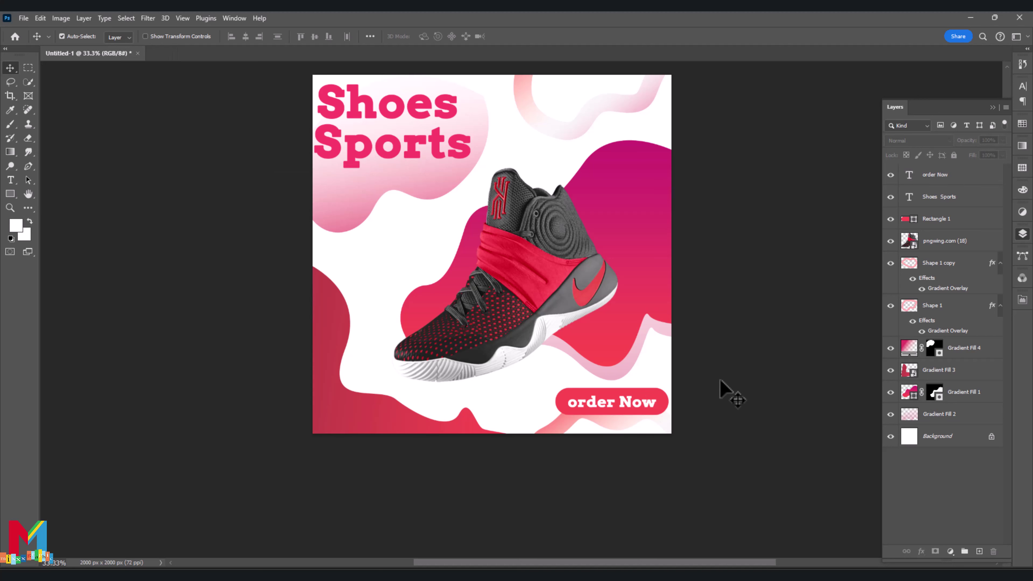
pyautogui.hotkey('ctrl', 'z')
# - Add a light gray #ececec solid colour fill layer directly above the background
pyautogui.click(935, 439)
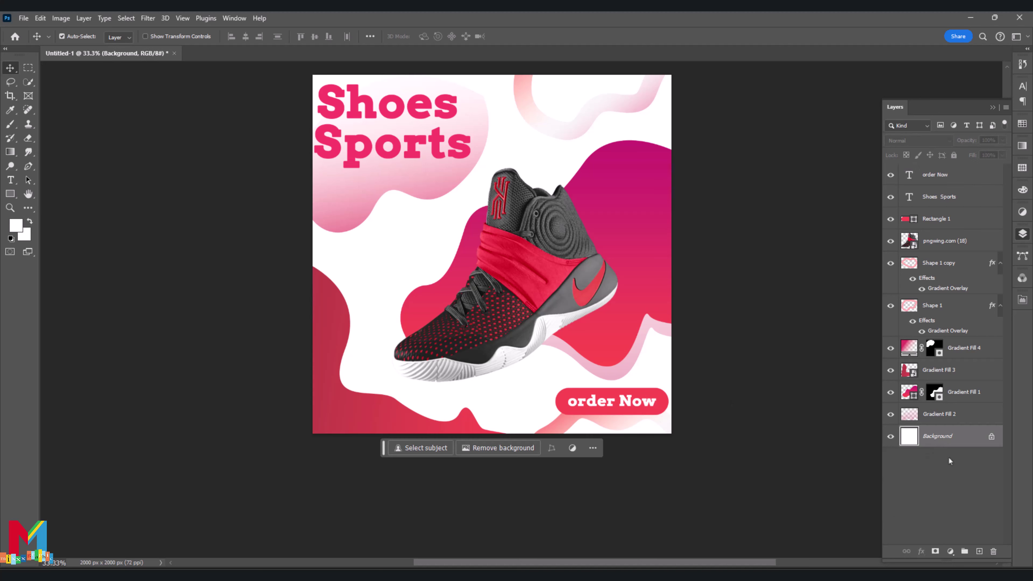
pyautogui.click(950, 551)
pyautogui.click(947, 362)
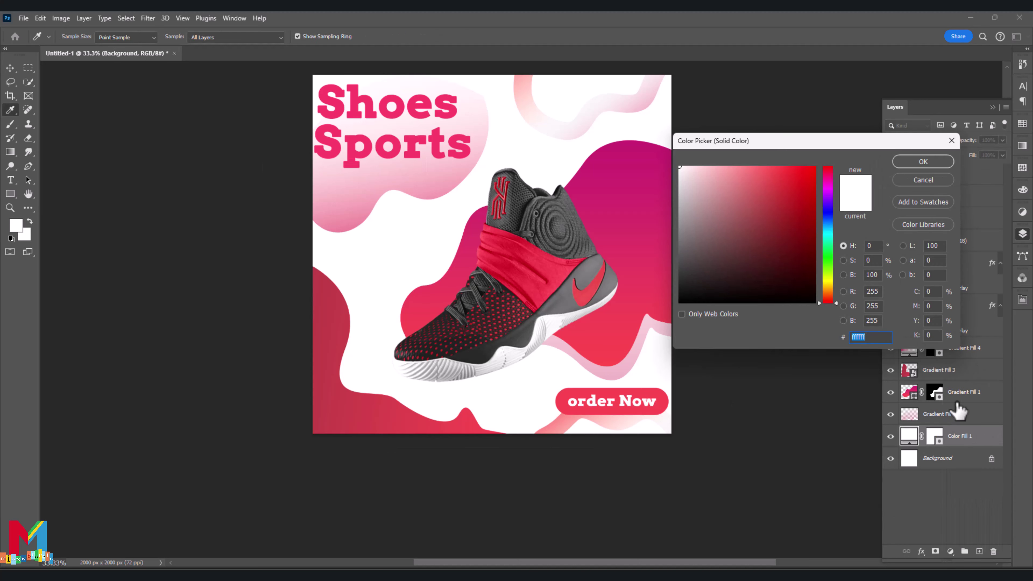
pyautogui.click(679, 201)
pyautogui.moveTo(671, 198); pyautogui.dragTo(671, 176)
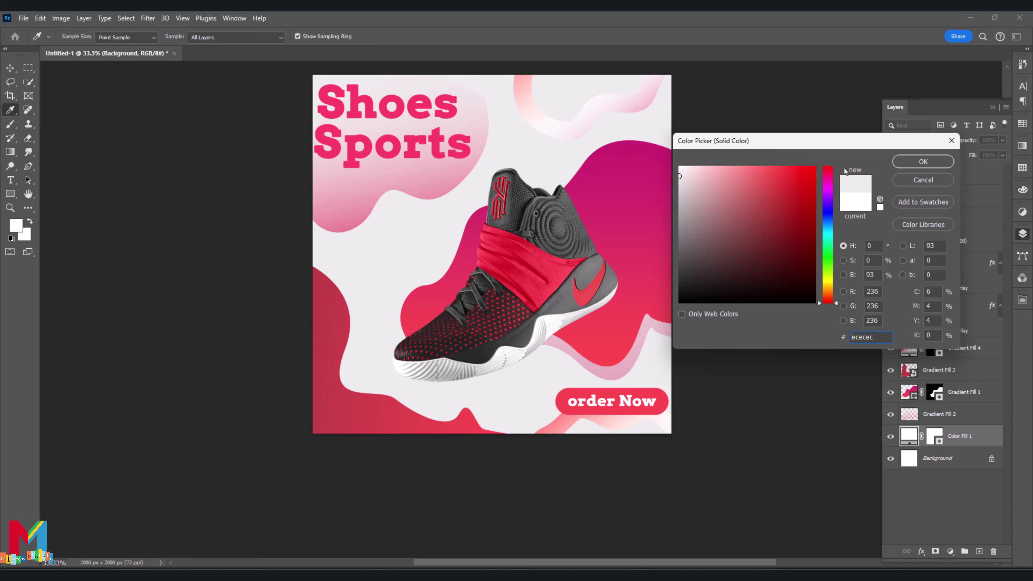
pyautogui.click(923, 162)
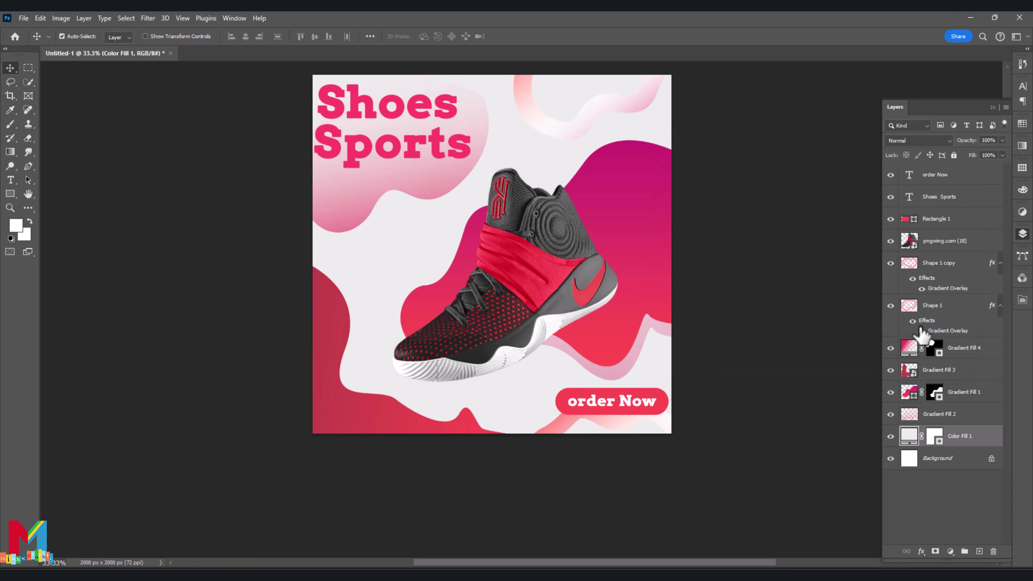
# - Apply a Gradient Overlay with the Gray_01 preset to the solid colour fill layer
pyautogui.rightClick(951, 441)
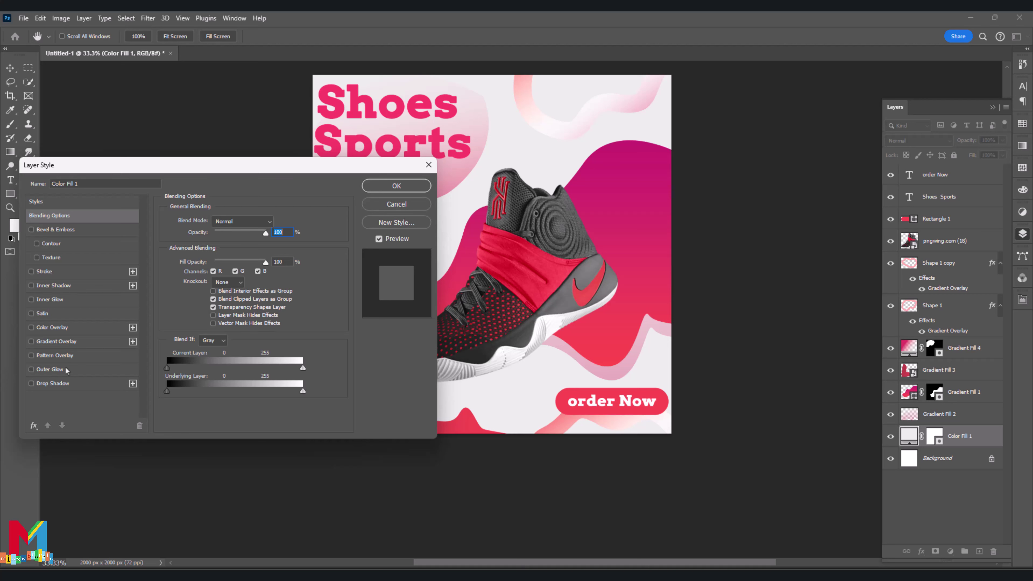
pyautogui.click(56, 341)
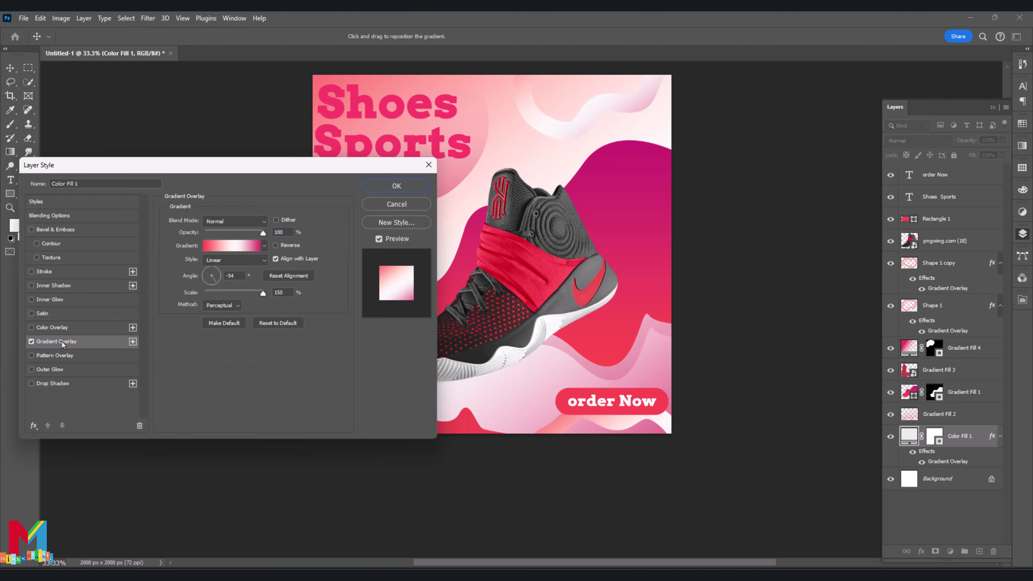
pyautogui.click(231, 245)
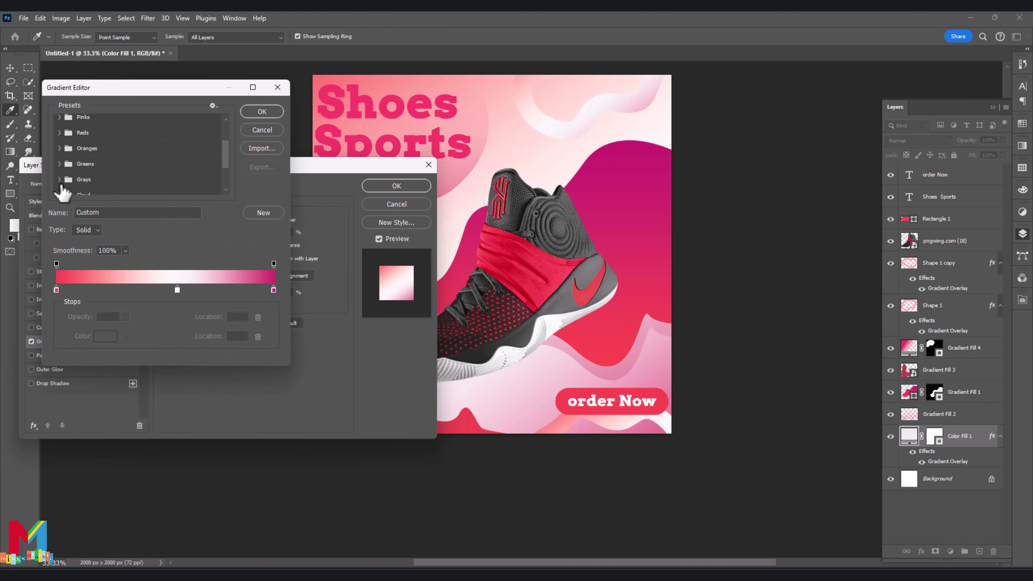
pyautogui.scroll(-3, 77, 191)
pyautogui.click(72, 168)
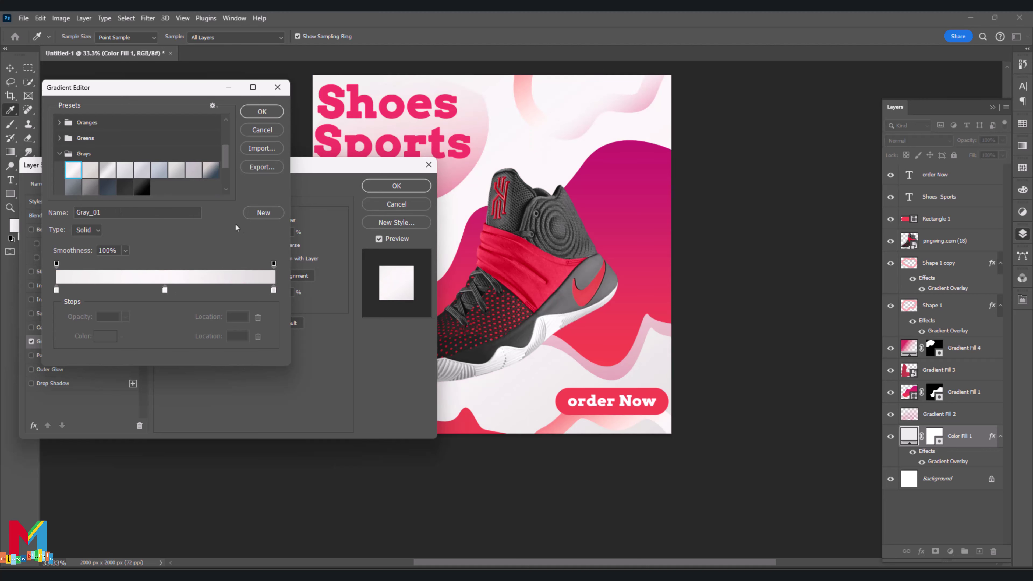
pyautogui.click(262, 111)
pyautogui.click(397, 186)
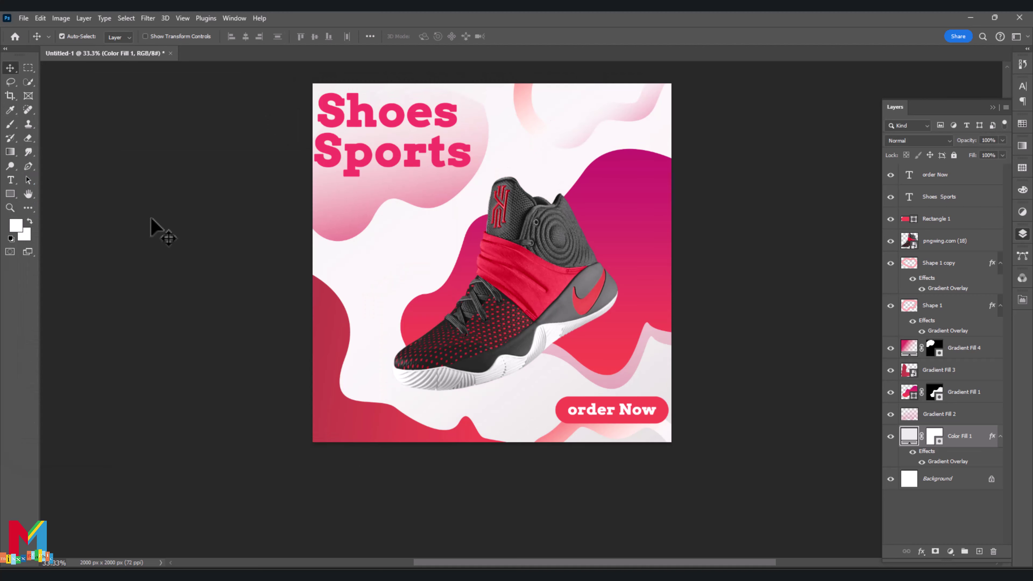
pyautogui.scroll(1, 150, 221)
pyautogui.click(265, 339)
# - Start a vertical text line in the white area between the title and the shoe, keeping its placeholder text
pyautogui.press('t')
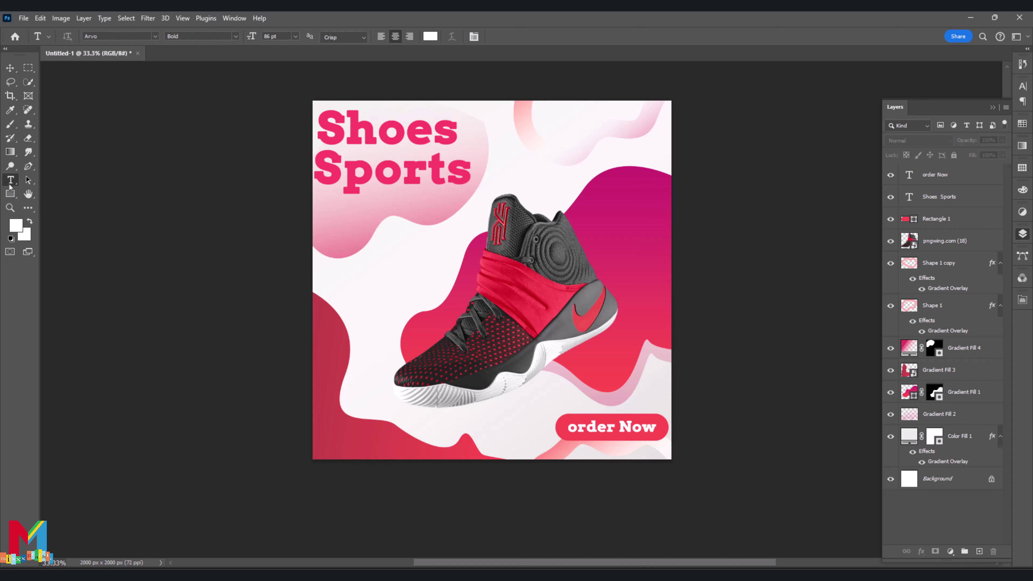
pyautogui.click(371, 265)
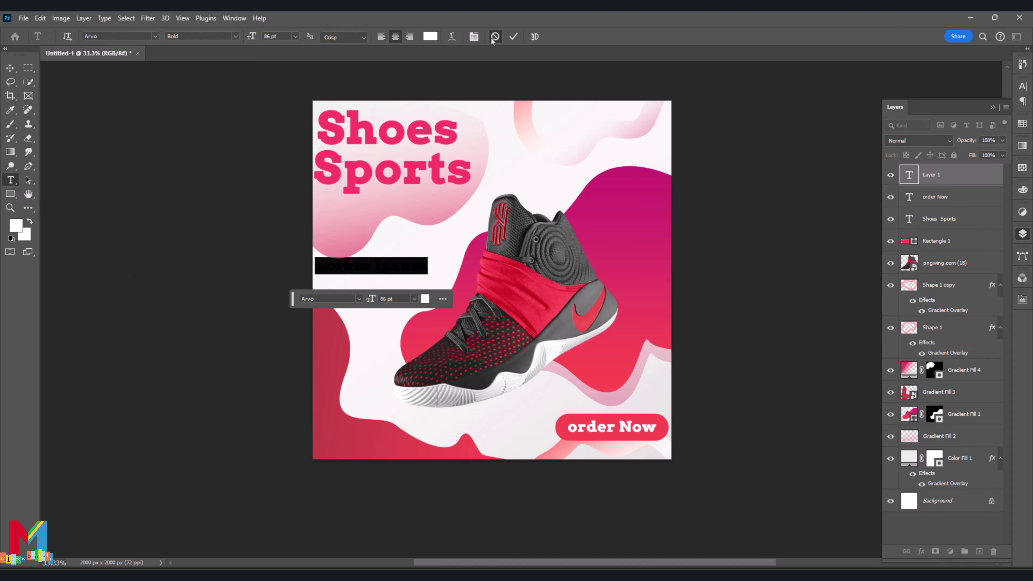
pyautogui.rightClick(10, 180)
pyautogui.click(49, 191)
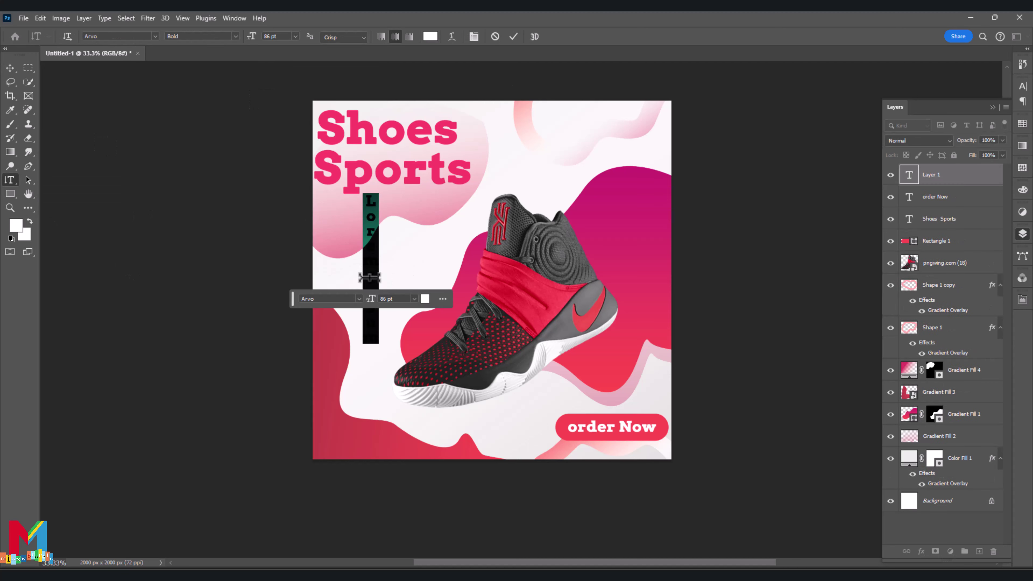
pyautogui.press('BackSpace')
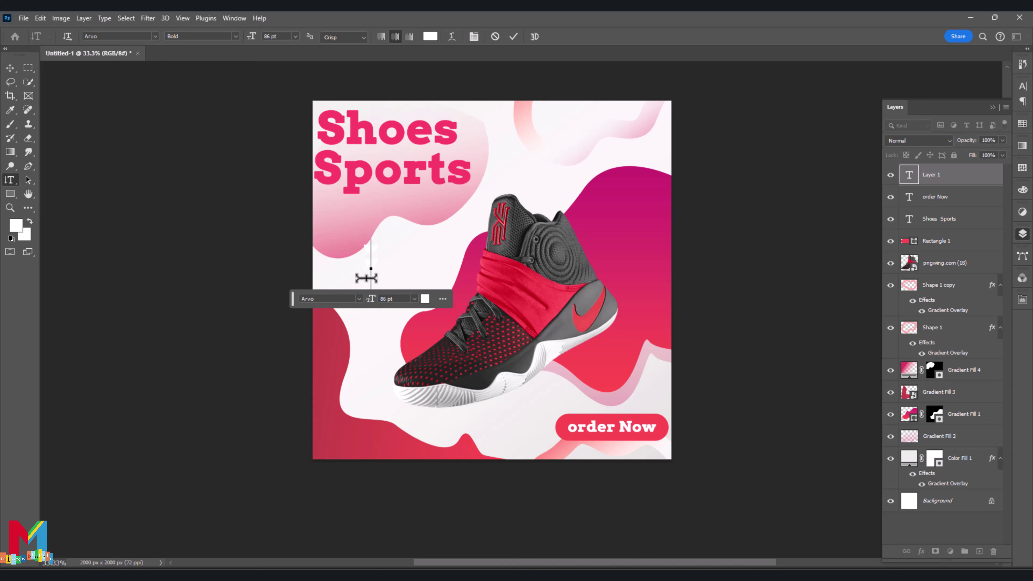
pyautogui.hotkey('ctrl', 'z')
# - Set the vertical placeholder text's colour to magenta #cb256e, sampled from the large shape behind the shoe
pyautogui.click(424, 299)
pyautogui.click(628, 257)
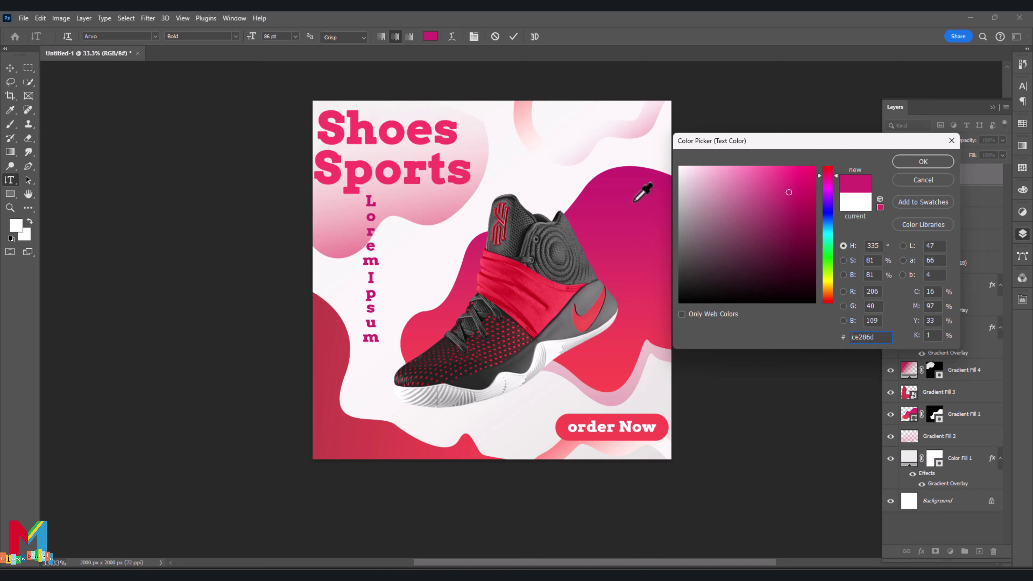
pyautogui.click(374, 330)
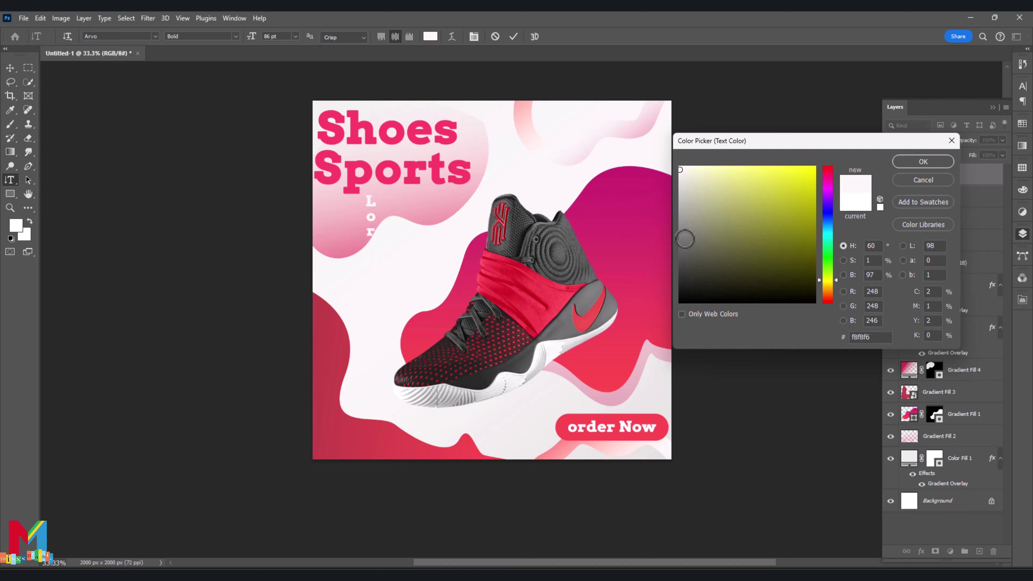
pyautogui.click(635, 248)
pyautogui.press('Return')
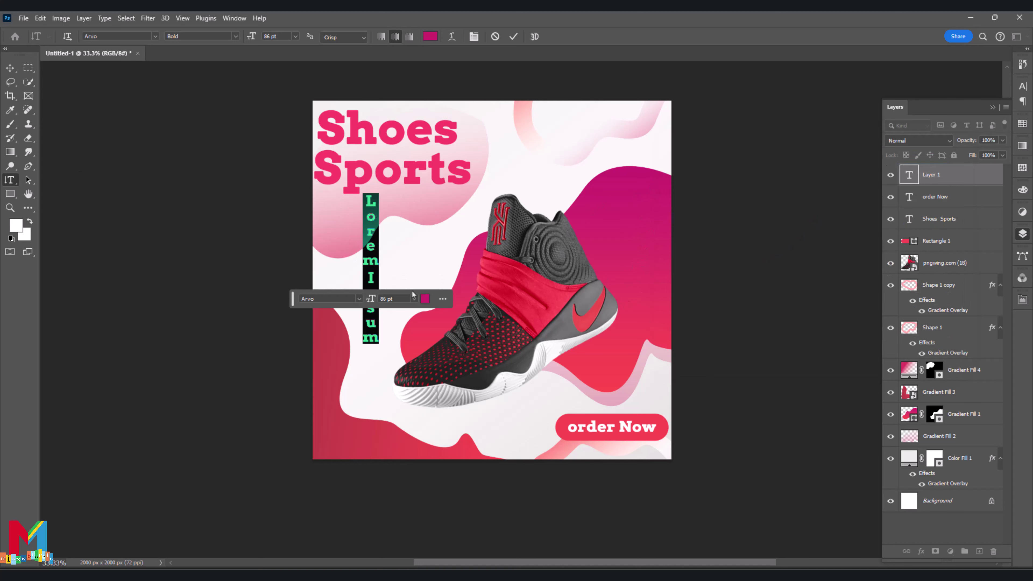
pyautogui.write('www.sh')
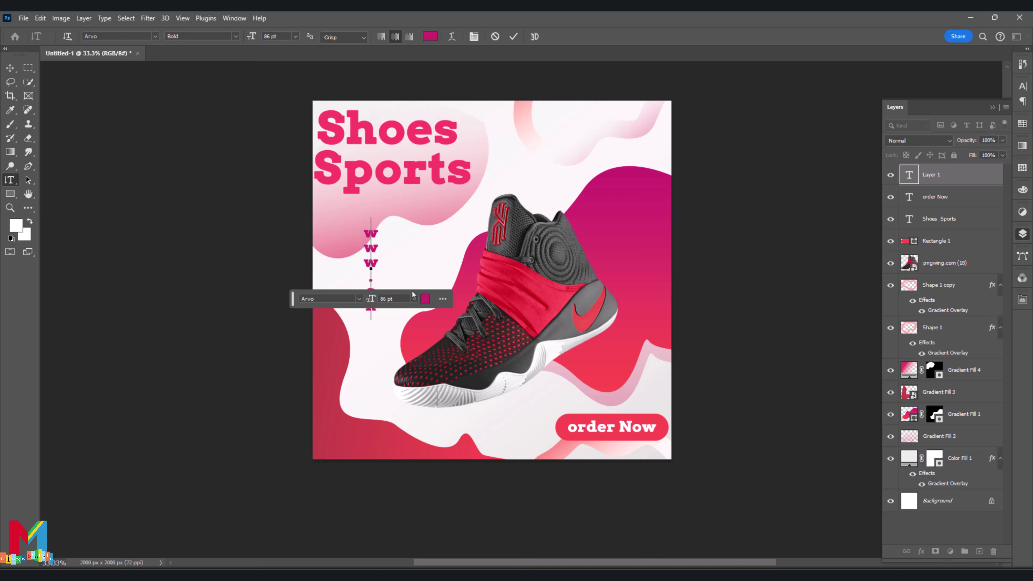
pyautogui.write('oes.com')
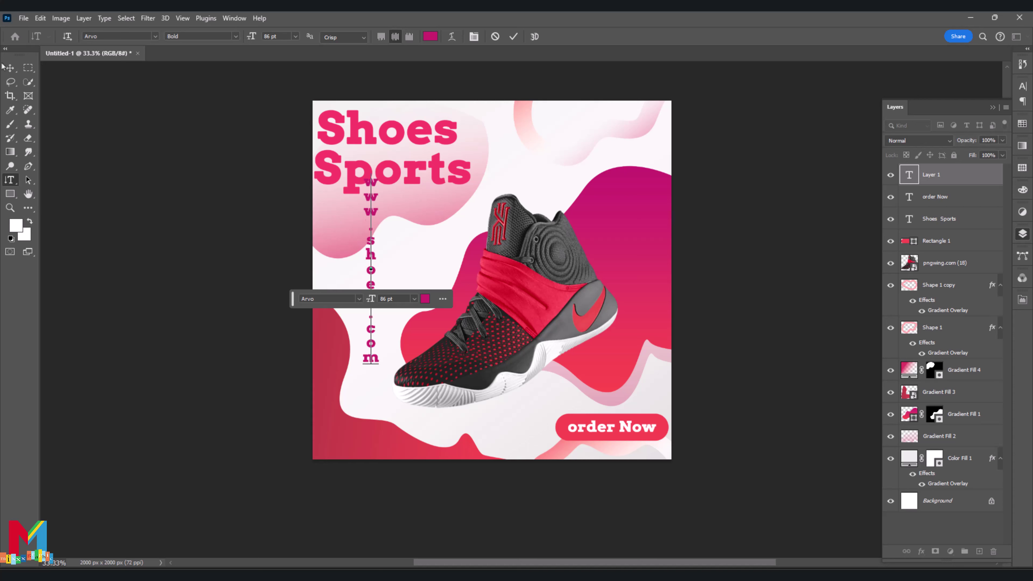
pyautogui.click(8, 68)
# - Reduce the vertical web address to 67 pt and move it down into the white area beside the shoe's toe
pyautogui.doubleClick(371, 249)
pyautogui.moveTo(373, 299); pyautogui.dragTo(363, 300)
pyautogui.moveTo(371, 263); pyautogui.dragTo(378, 277)
pyautogui.click(9, 68)
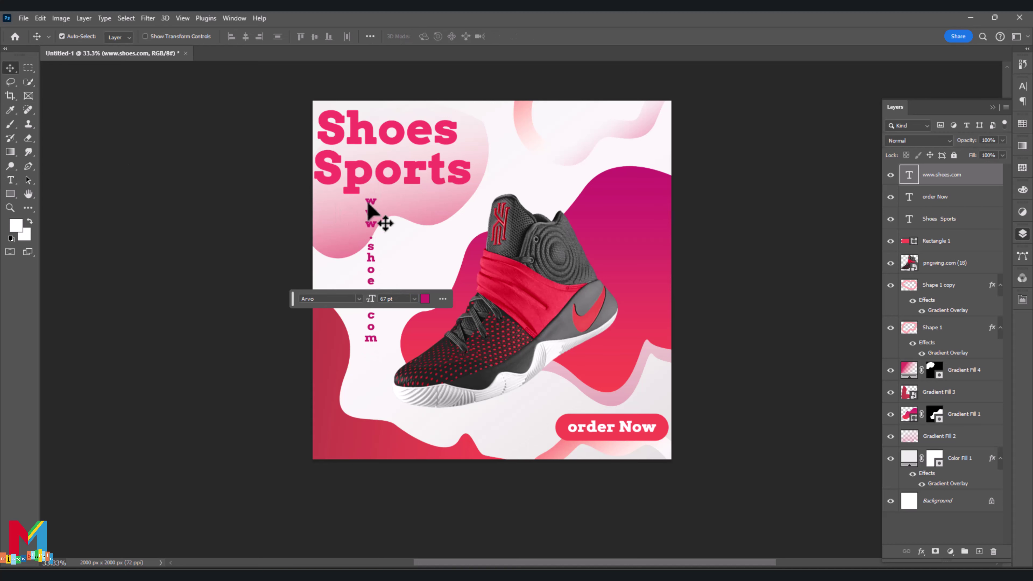
pyautogui.moveTo(369, 207); pyautogui.dragTo(375, 262)
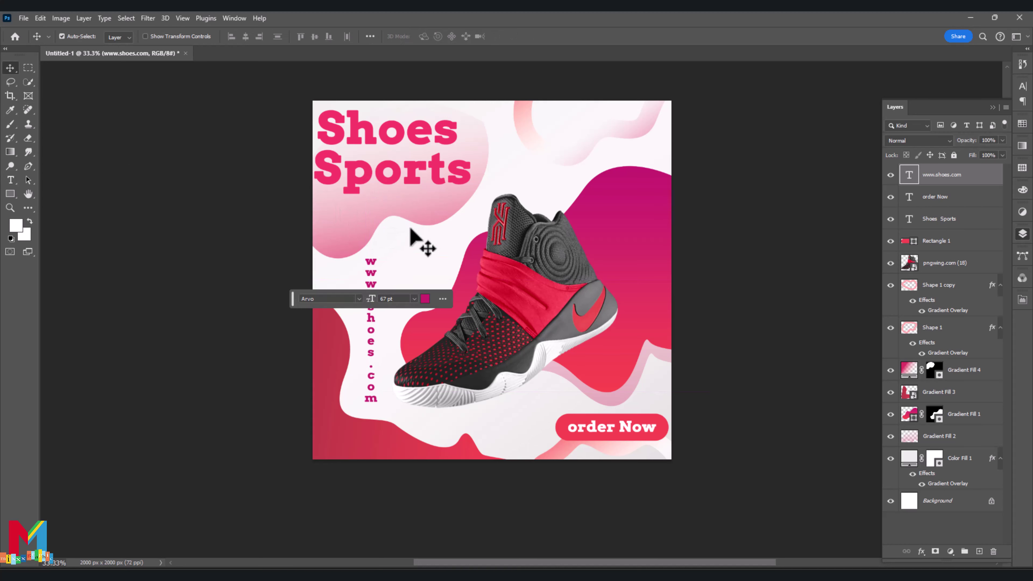
# - Add the white horizontal text "30% Discount" at 67 pt on the upper part of the magenta shape, right of the shoe
pyautogui.press('t')
pyautogui.click(615, 207)
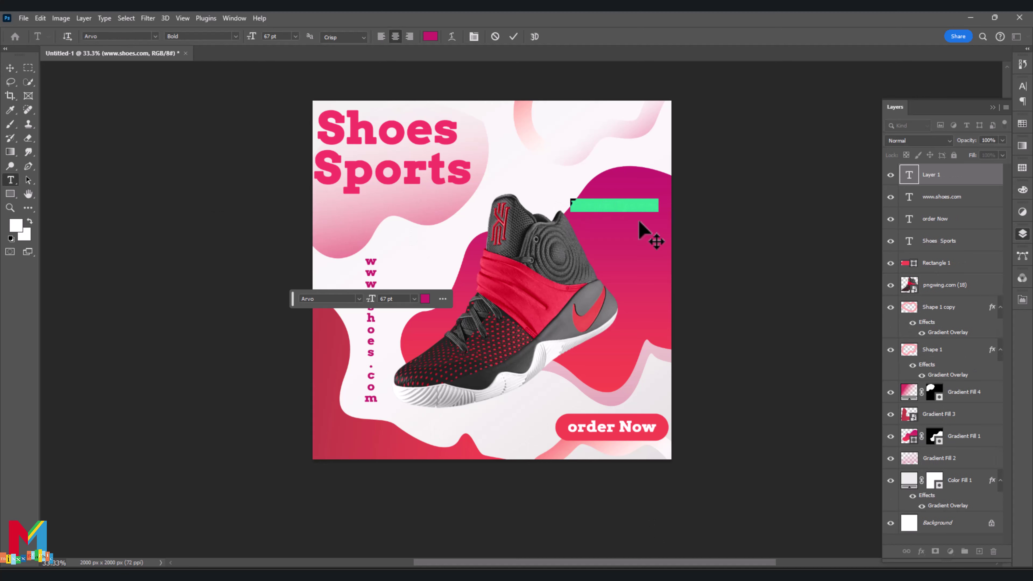
pyautogui.press('BackSpace')
pyautogui.click(425, 299)
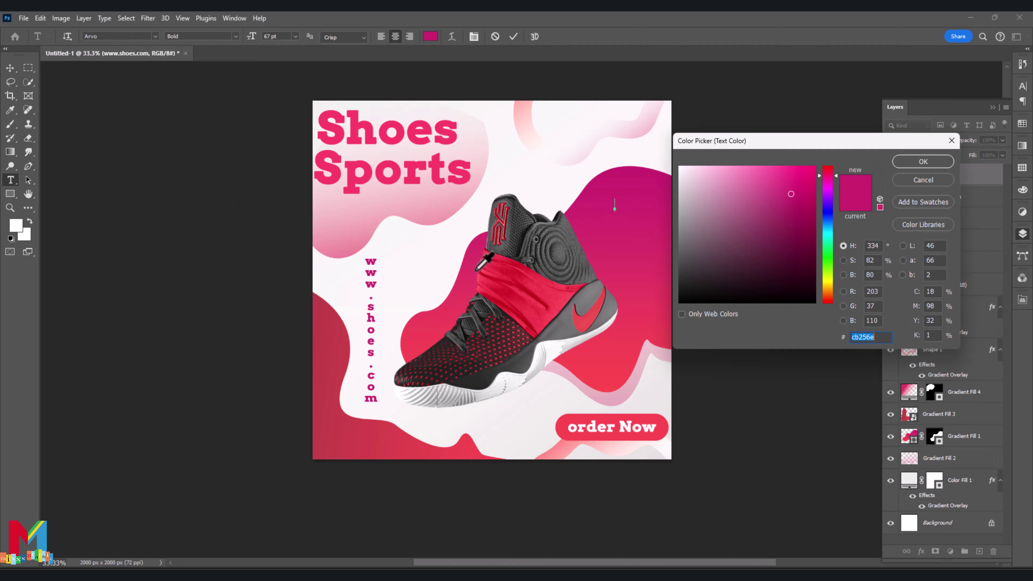
pyautogui.moveTo(687, 179); pyautogui.dragTo(678, 166)
pyautogui.click(922, 162)
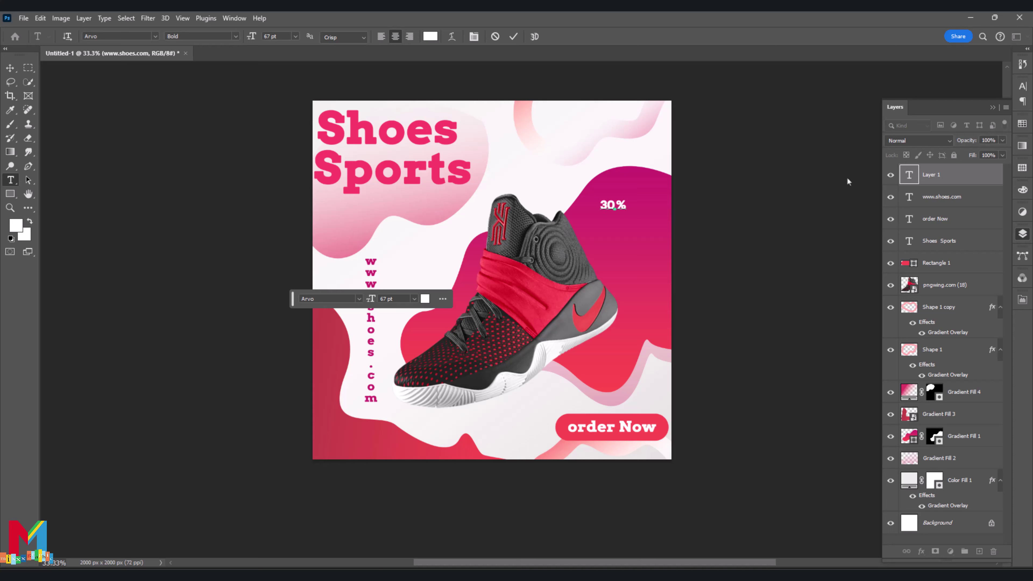
pyautogui.write('30% Discount')
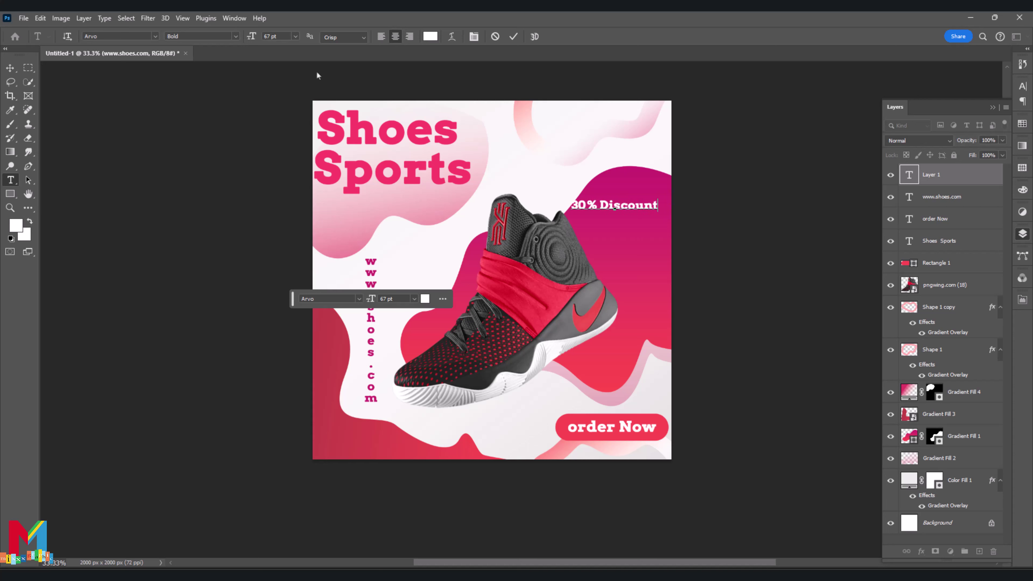
pyautogui.hotkey('ctrl', 'Return')
pyautogui.moveTo(604, 212); pyautogui.dragTo(614, 222)
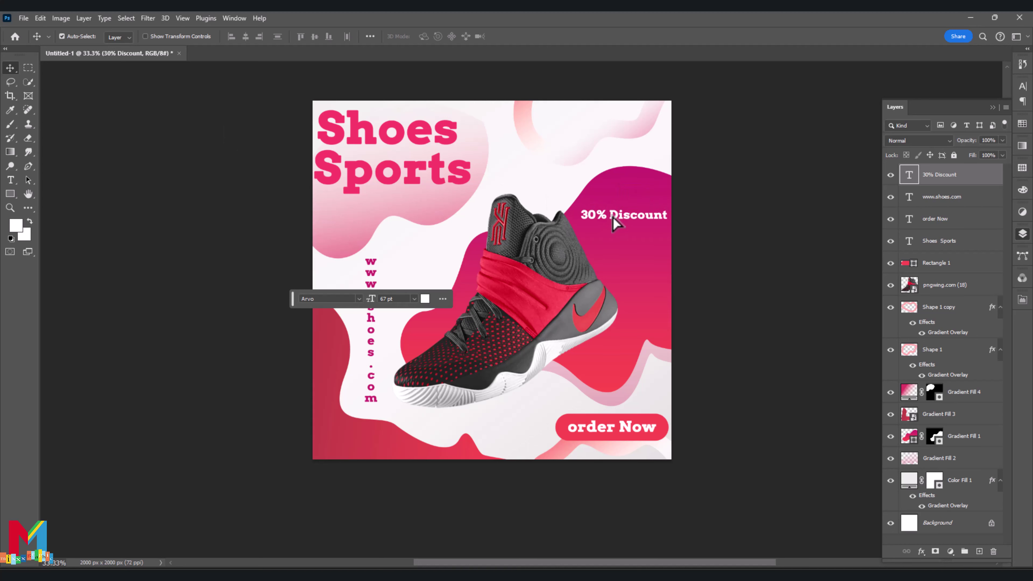
# - Break the discount text into two lines after "30%" and set its leading to 93 pt
pyautogui.doubleClick(607, 212)
pyautogui.click(606, 212)
pyautogui.press('Return')
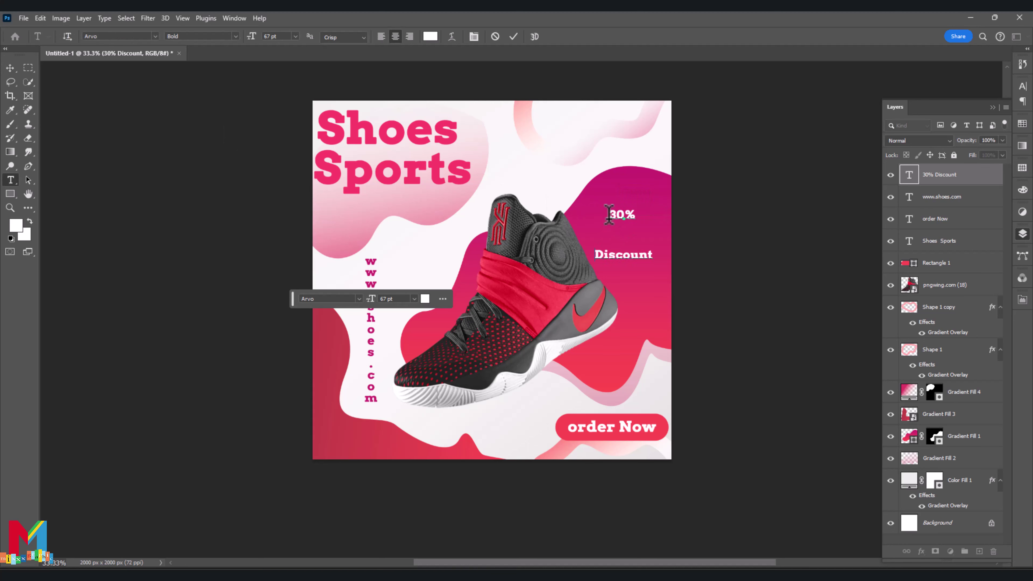
pyautogui.moveTo(652, 254)
pyautogui.mouseDown()
pyautogui.moveTo(624, 254)
pyautogui.moveTo(651, 255)
pyautogui.mouseUp()
pyautogui.moveTo(656, 258); pyautogui.dragTo(603, 218)
pyautogui.click(1022, 86)
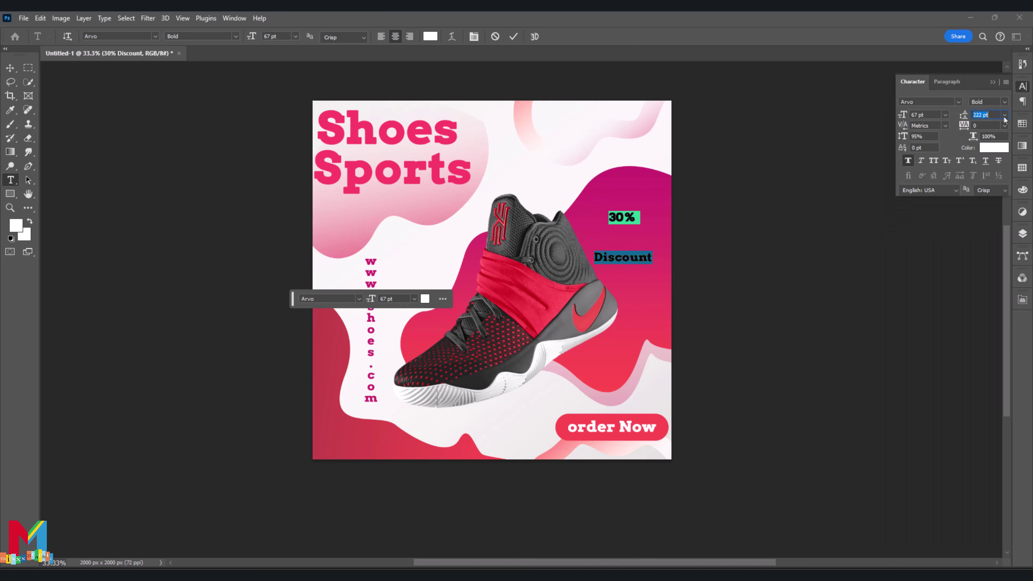
pyautogui.moveTo(963, 115); pyautogui.dragTo(897, 134)
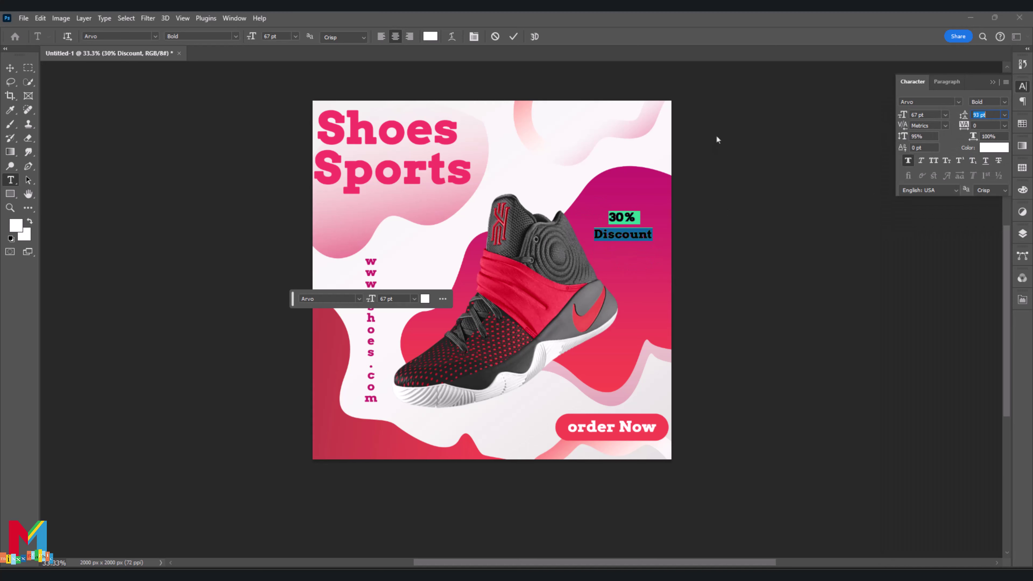
# - Left-align the two discount lines and move the text left so it fits fully inside the magenta shape
pyautogui.click(382, 36)
pyautogui.click(10, 68)
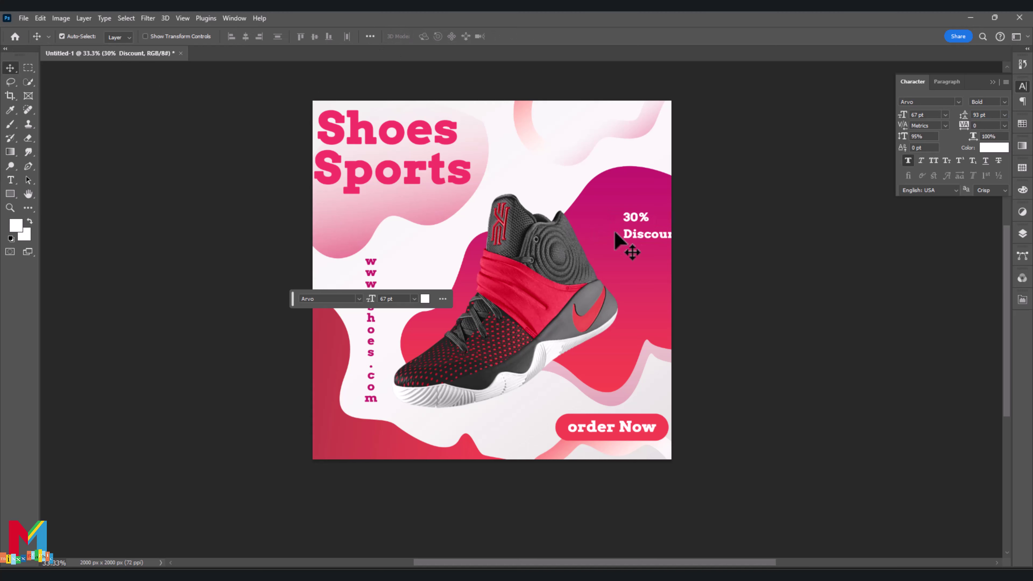
pyautogui.moveTo(632, 237); pyautogui.dragTo(611, 232)
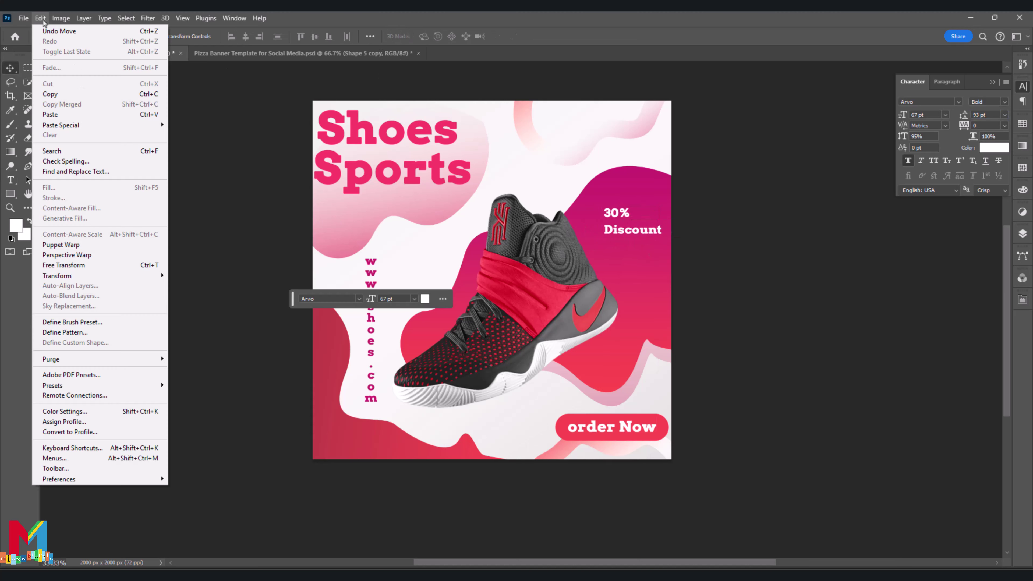
# - Add the white dot-grid shape from the Pizza Banner Template and place it on the lower red area beneath the shoe's heel
pyautogui.click(196, 168)
pyautogui.hotkey('ctrl', 't')
pyautogui.click(1022, 235)
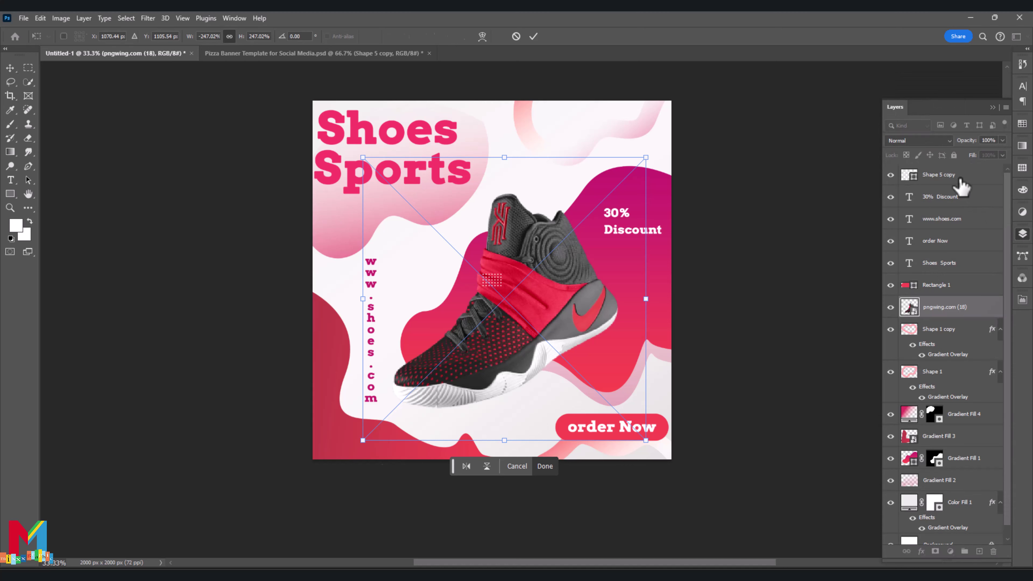
pyautogui.click(947, 179)
pyautogui.hotkey('ctrl', 't')
pyautogui.moveTo(503, 287); pyautogui.dragTo(604, 363)
pyautogui.click(532, 36)
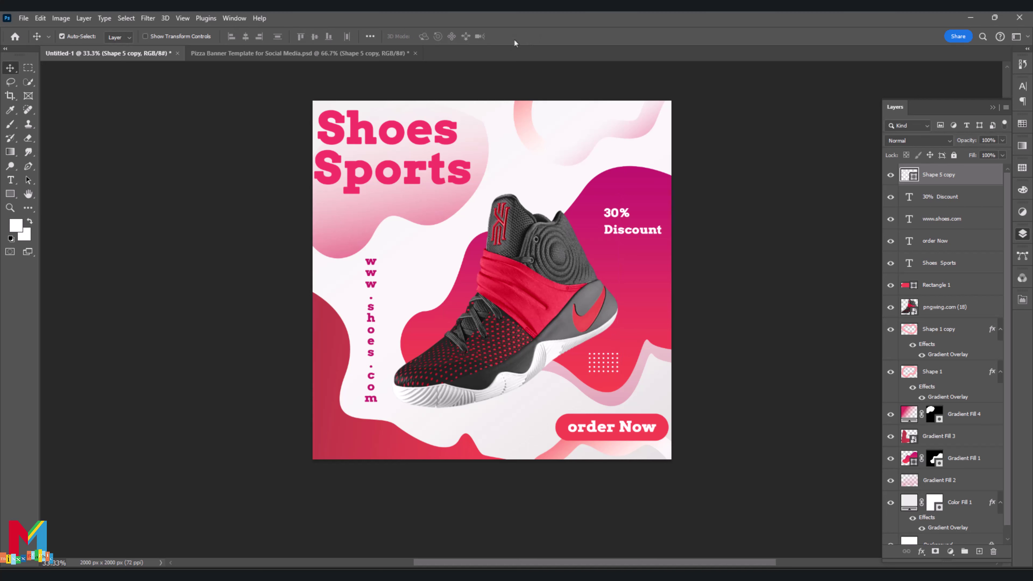
# - Flatten and widen the wavy ribbon shape at the canvas's upper right corner to about 122% width and 81% height
pyautogui.click(573, 163)
pyautogui.hotkey('ctrl', 't')
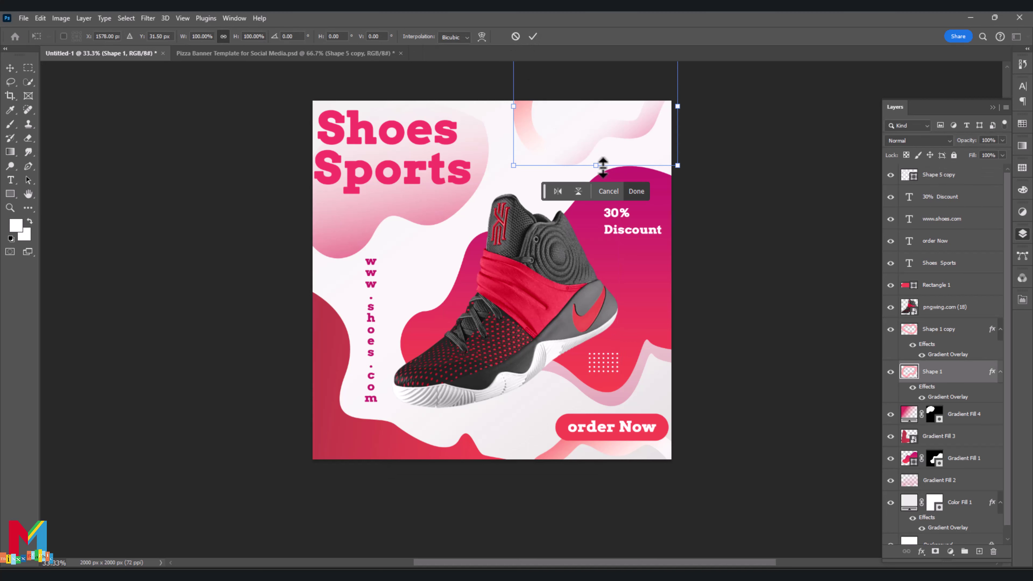
pyautogui.moveTo(596, 179); pyautogui.dragTo(596, 143)
pyautogui.moveTo(679, 110); pyautogui.dragTo(728, 94)
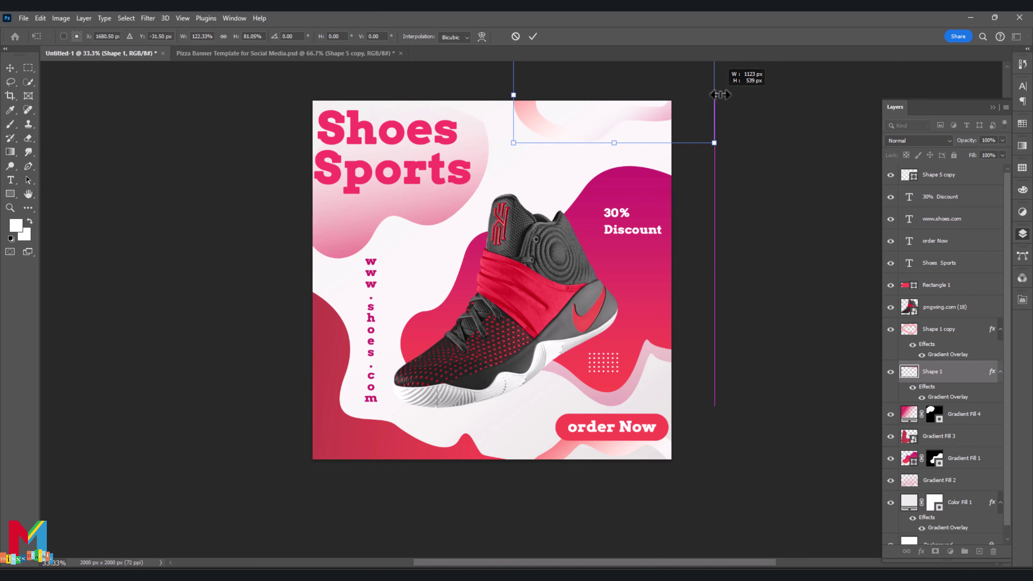
pyautogui.click(532, 36)
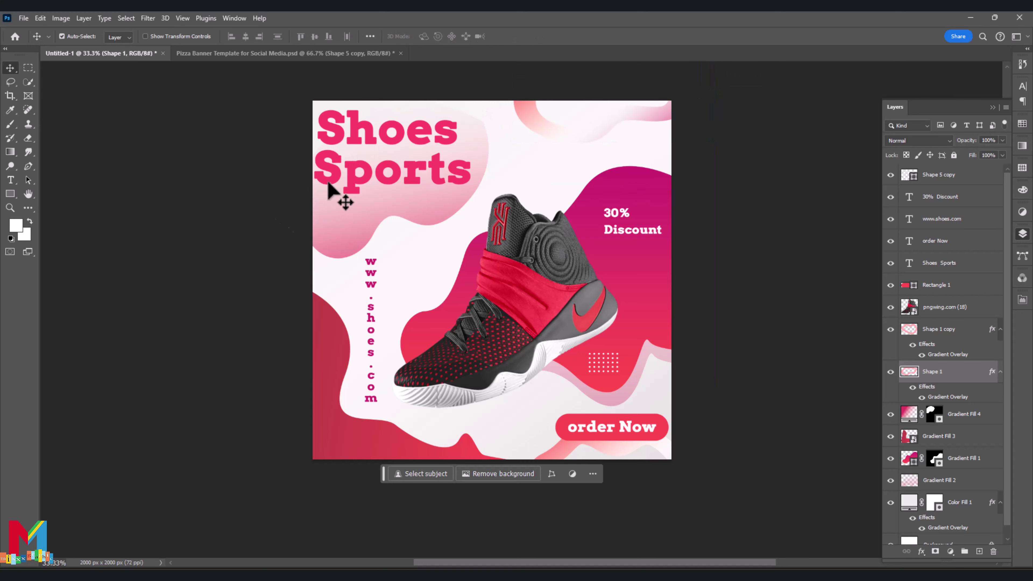
# - Stretch the pink gradient shape behind the title to about 118% width and 165% height, extending it beyond the canvas's upper edge
pyautogui.scroll(-1, 339, 194)
pyautogui.click(313, 211)
pyautogui.hotkey('ctrl', 't')
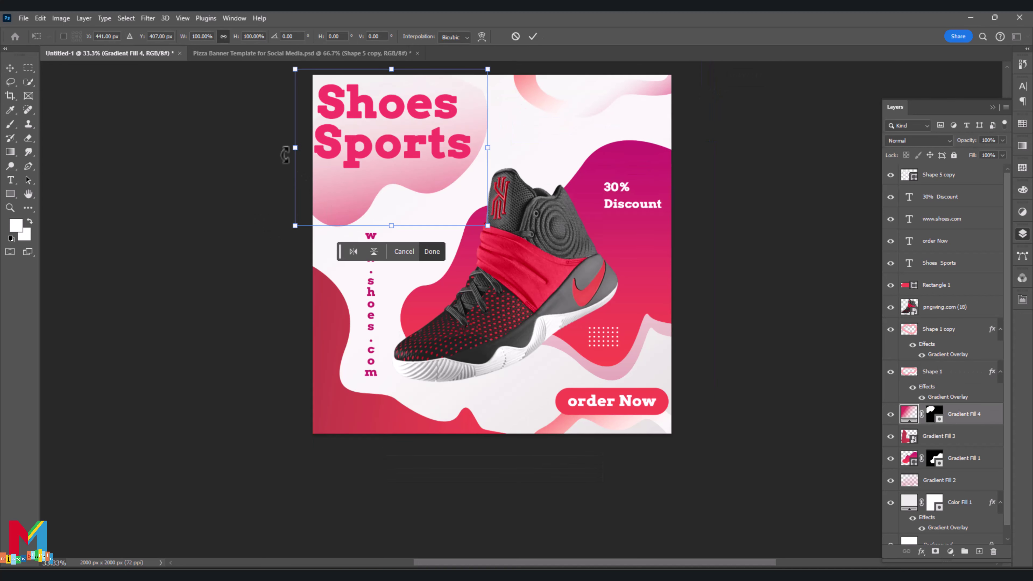
pyautogui.moveTo(294, 148); pyautogui.dragTo(289, 148)
pyautogui.moveTo(487, 143); pyautogui.dragTo(491, 143)
pyautogui.moveTo(393, 70); pyautogui.dragTo(391, 224)
pyautogui.moveTo(489, 350); pyautogui.dragTo(511, 355)
pyautogui.scroll(-5, 508, 356)
pyautogui.moveTo(403, 253); pyautogui.dragTo(402, 260)
pyautogui.moveTo(289, 133); pyautogui.dragTo(285, 137)
pyautogui.moveTo(402, 259); pyautogui.dragTo(402, 266)
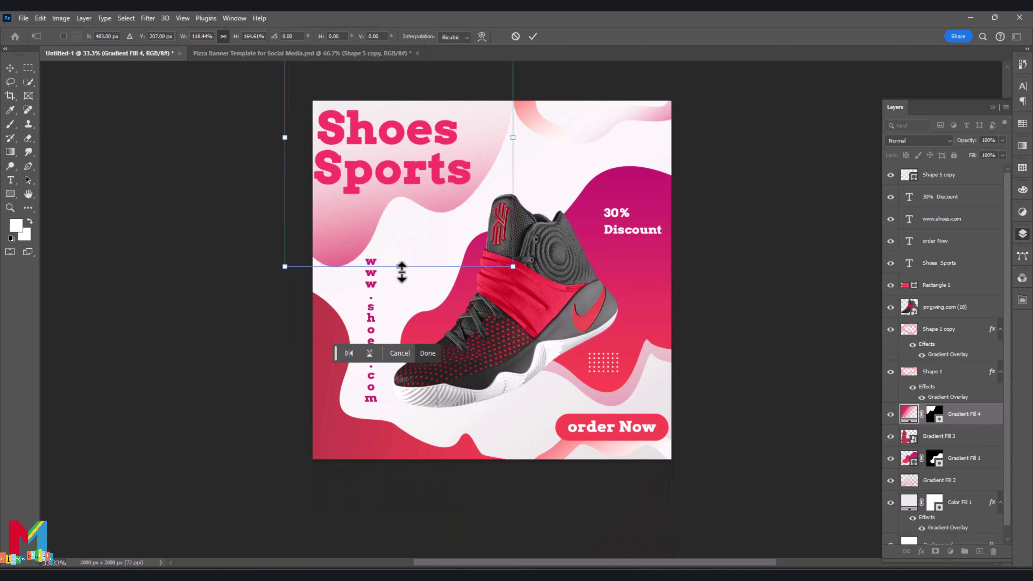
pyautogui.press('Return')
# - Shift the "Shoes Sports" title slightly right and up, and move the order button with its text down to the canvas's lower edge
pyautogui.moveTo(391, 176); pyautogui.dragTo(398, 173)
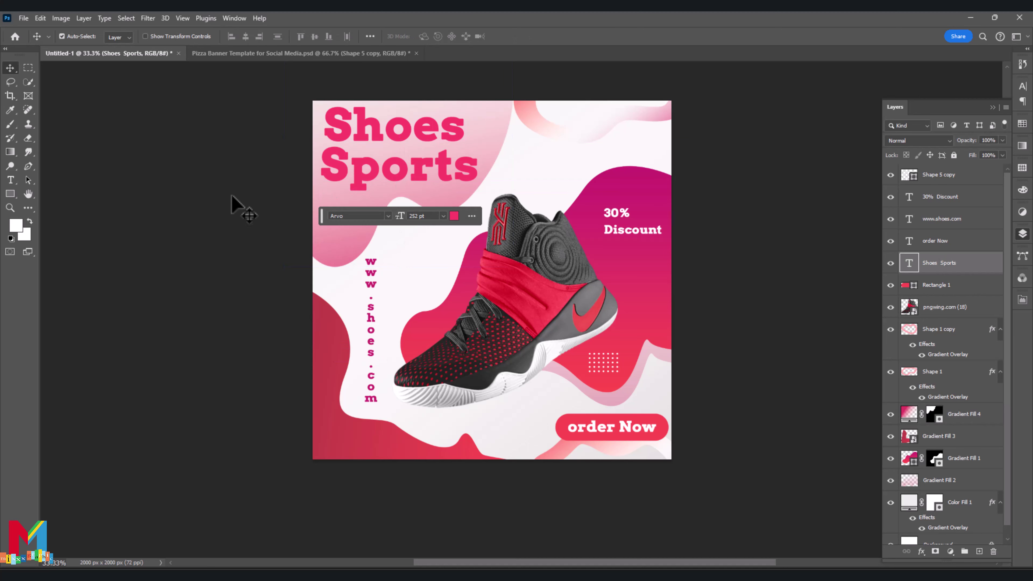
pyautogui.click(198, 198)
pyautogui.click(583, 425)
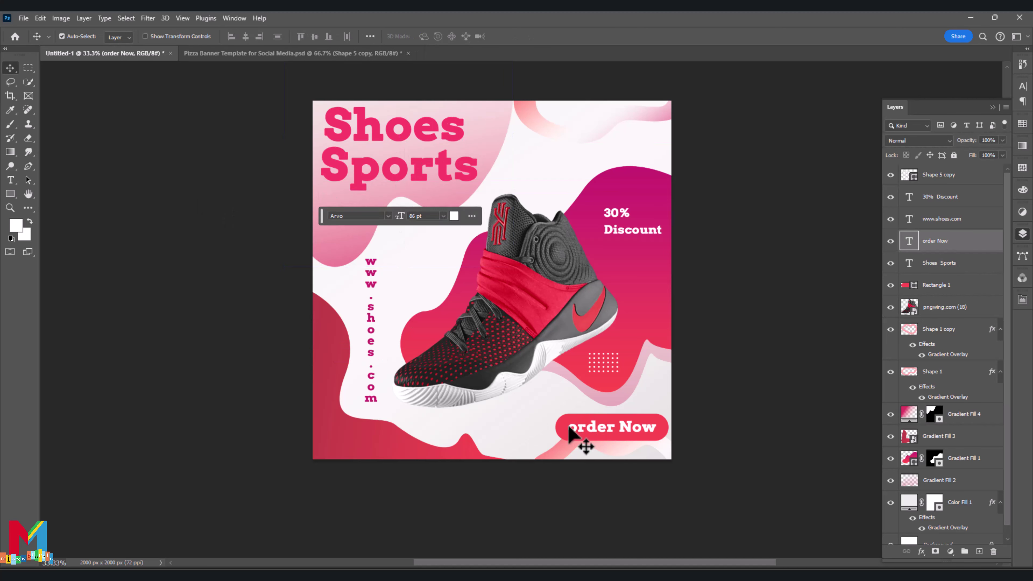
pyautogui.keyDown('shift'); pyautogui.click(565, 424); pyautogui.keyUp('shift')
pyautogui.moveTo(565, 425); pyautogui.dragTo(567, 440)
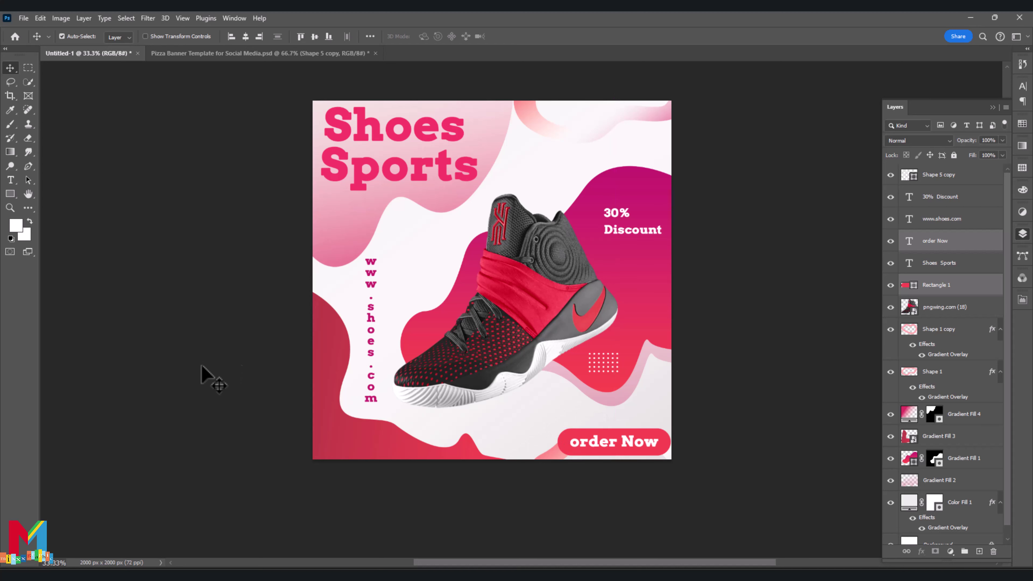
pyautogui.click(201, 364)
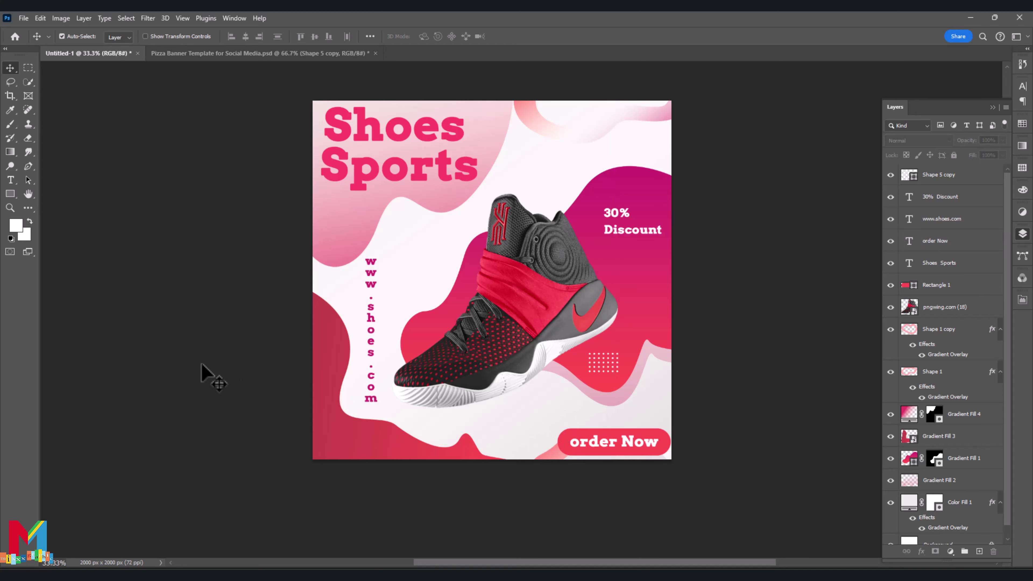
# - Draw a 60 x 60 px circle with no fill and a pink stroke colour in the white area left of the shoe's ankle
pyautogui.rightClick(10, 194)
pyautogui.click(61, 204)
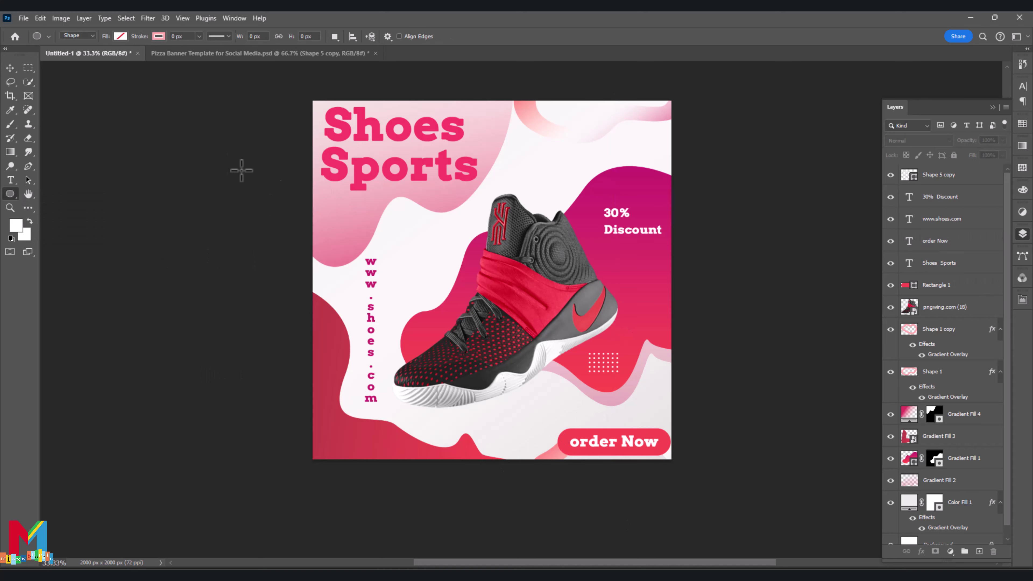
pyautogui.click(162, 37)
pyautogui.click(182, 95)
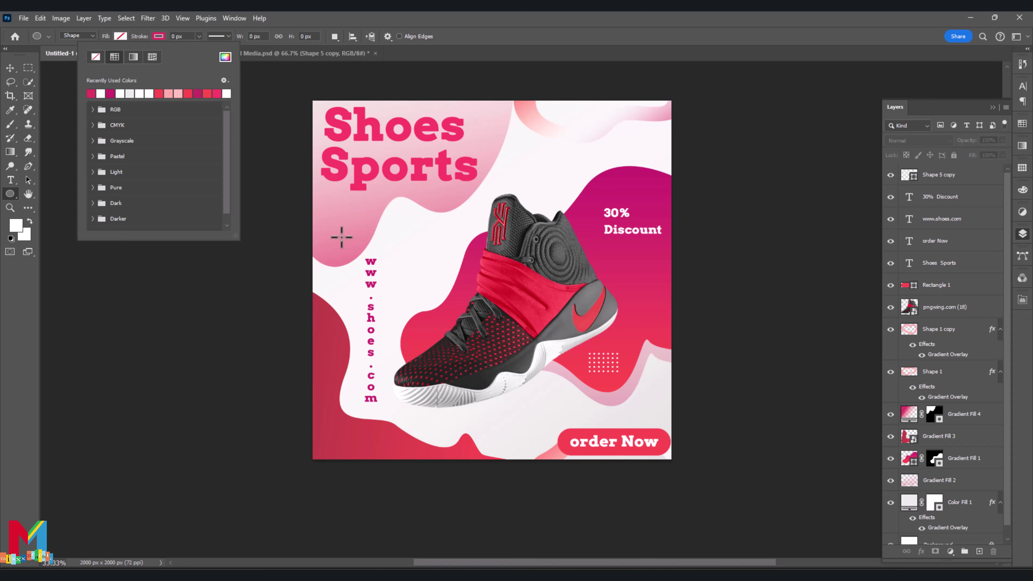
pyautogui.click(341, 235)
pyautogui.moveTo(427, 235); pyautogui.dragTo(438, 246)
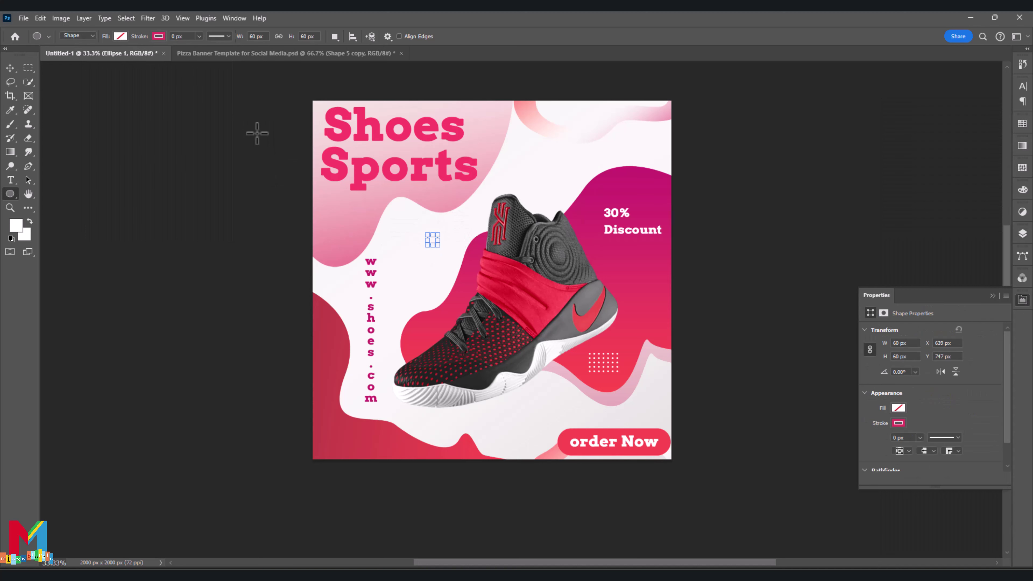
# - Remove the stroke from the small circle left of the shoe's ankle and fill it with magenta, then deselect it
pyautogui.click(158, 36)
pyautogui.click(96, 57)
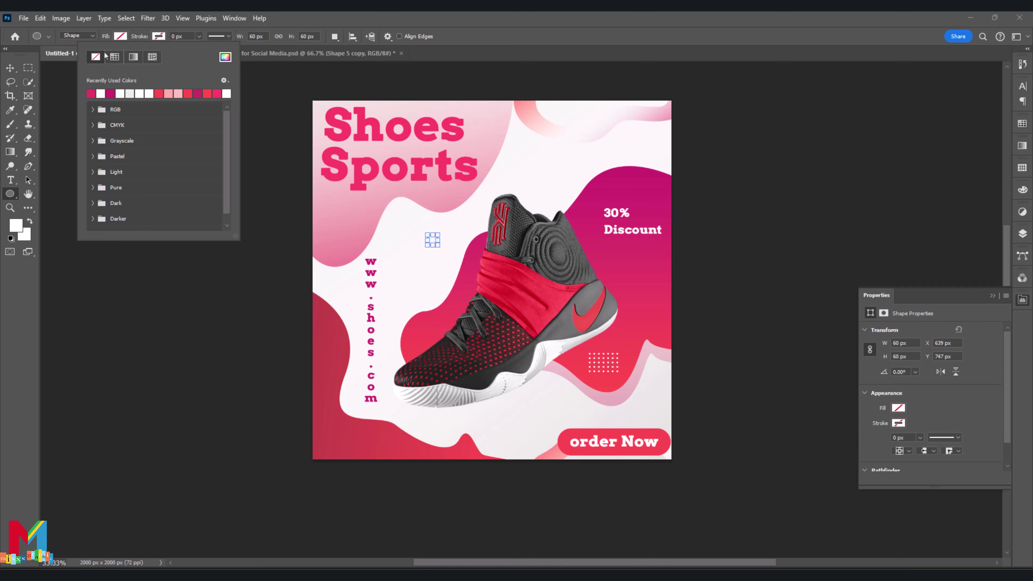
pyautogui.click(120, 36)
pyautogui.click(82, 94)
pyautogui.click(1, 362)
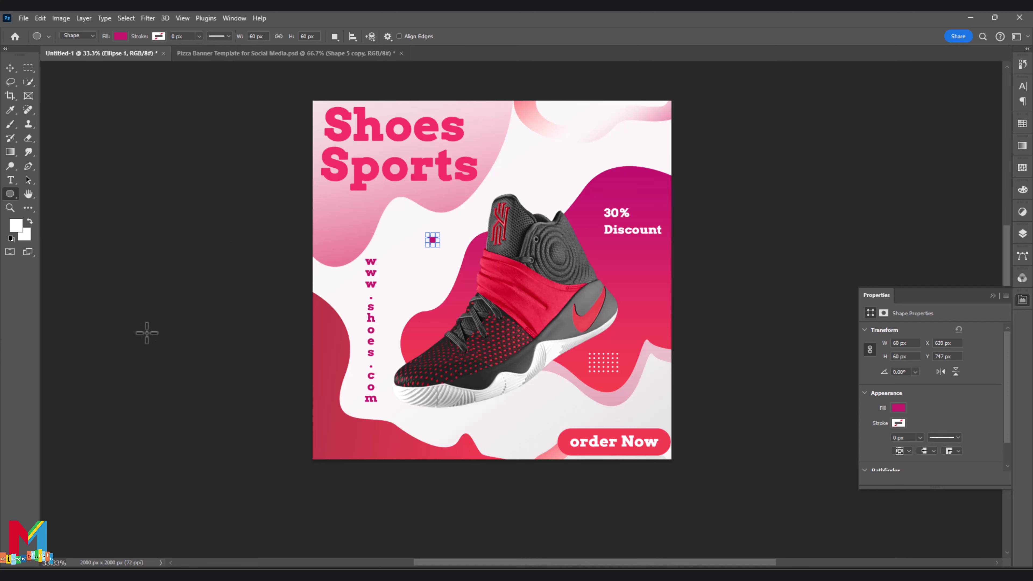
pyautogui.click(10, 69)
pyautogui.click(71, 122)
# - Draw a 66 x 66 px circle near the canvas's right edge above the order button and fill it with red
pyautogui.click(11, 194)
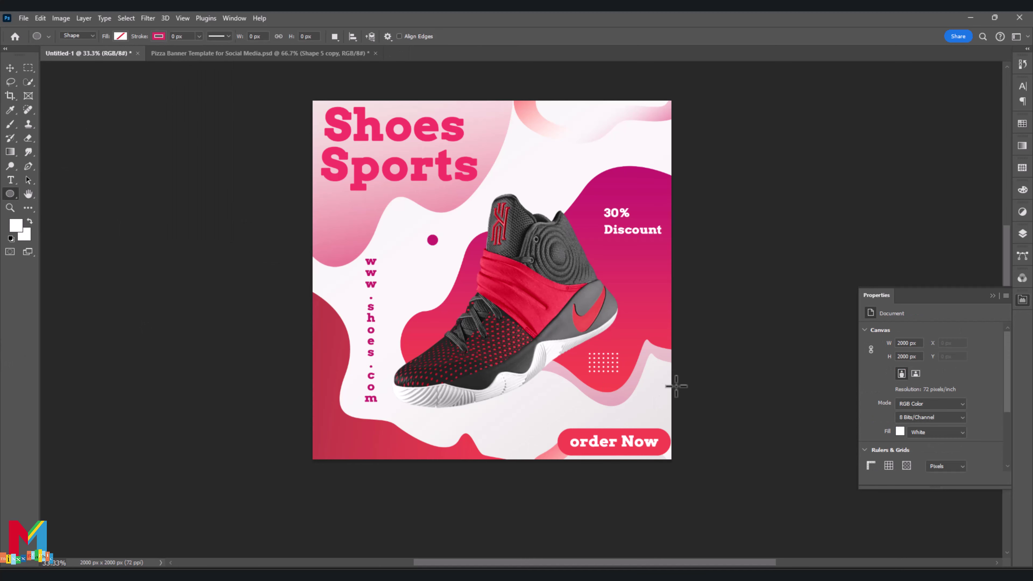
pyautogui.moveTo(665, 389); pyautogui.dragTo(654, 401)
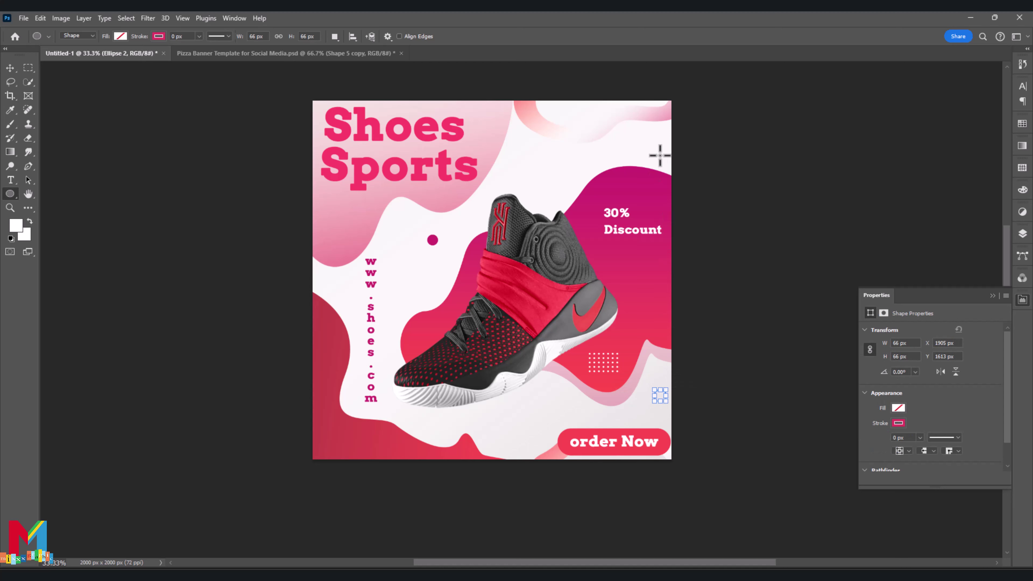
pyautogui.click(897, 410)
pyautogui.click(989, 421)
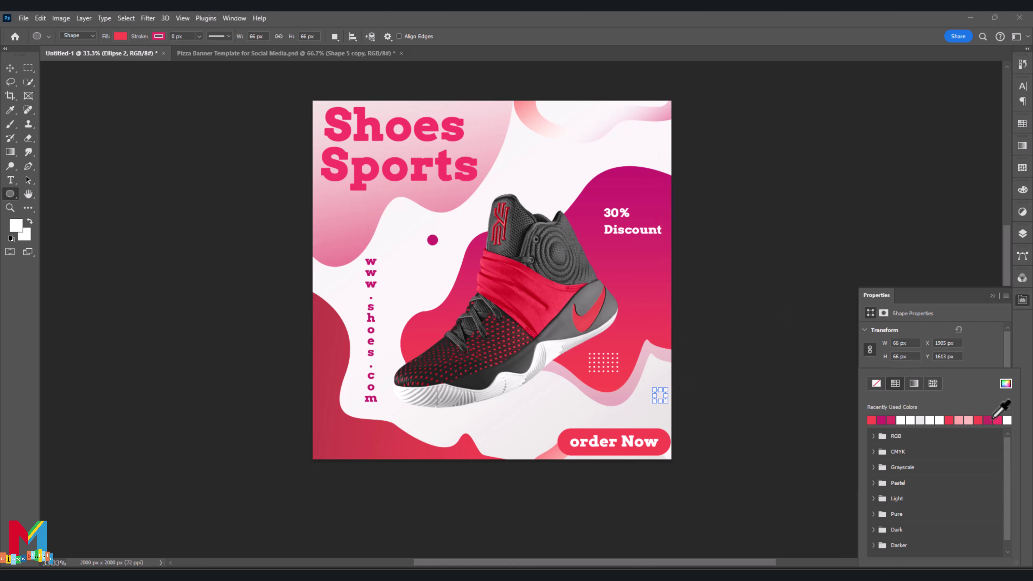
pyautogui.click(678, 154)
pyautogui.click(558, 220)
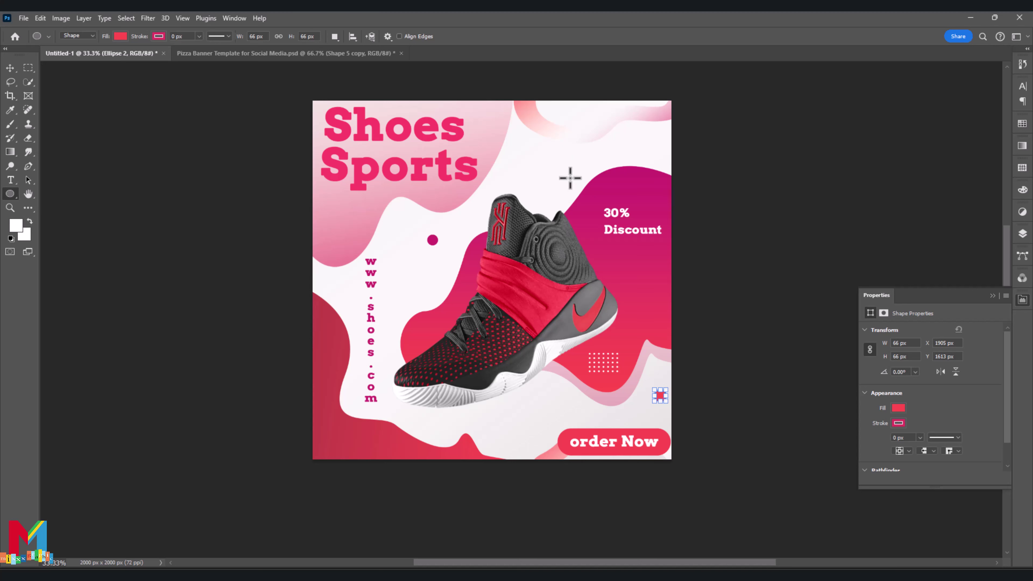
# - Draw a red 60 x 60 px circle in the white area below the shoe's toe
pyautogui.moveTo(437, 427); pyautogui.dragTo(447, 437)
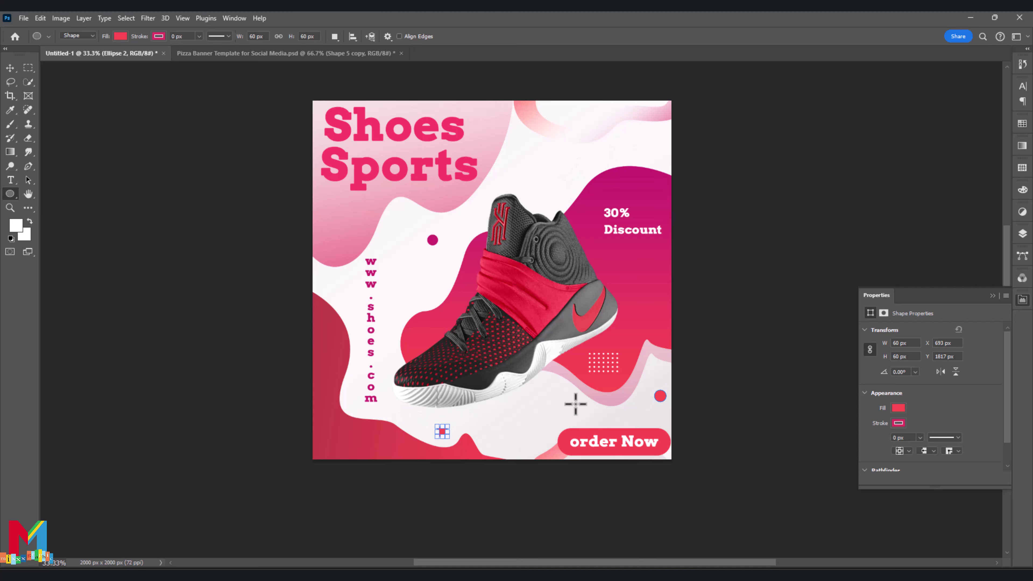
pyautogui.click(10, 68)
pyautogui.click(174, 155)
pyautogui.scroll(3, 180, 162)
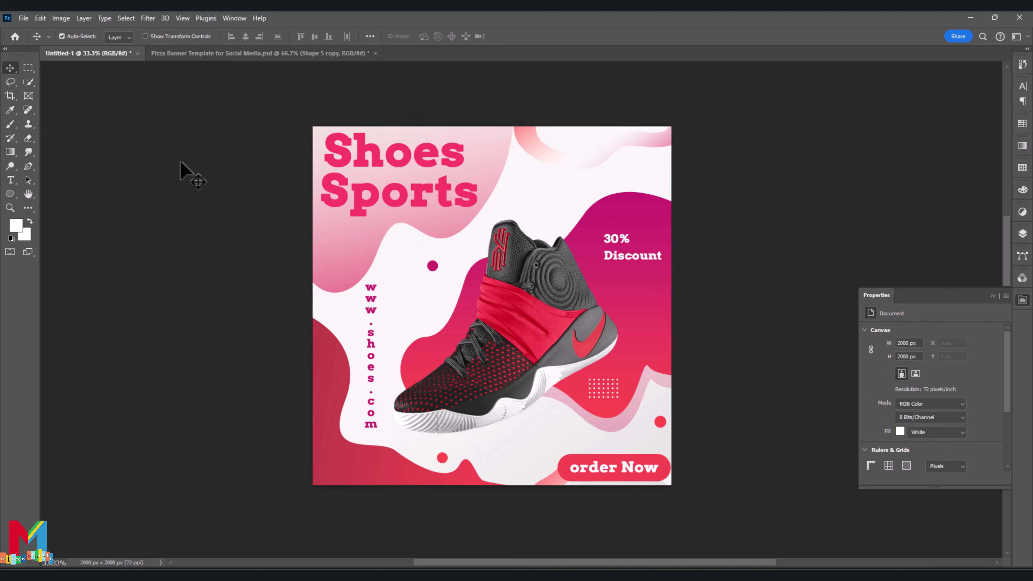
# - Shift the wavy ribbon at the canvas's upper right corner further right and up, and transform it to 938 x 453 px
pyautogui.moveTo(563, 155); pyautogui.dragTo(585, 147)
pyautogui.hotkey('ctrl', 't')
pyautogui.moveTo(756, 179); pyautogui.dragTo(747, 190)
pyautogui.moveTo(639, 67); pyautogui.dragTo(647, 85)
pyautogui.press('Return')
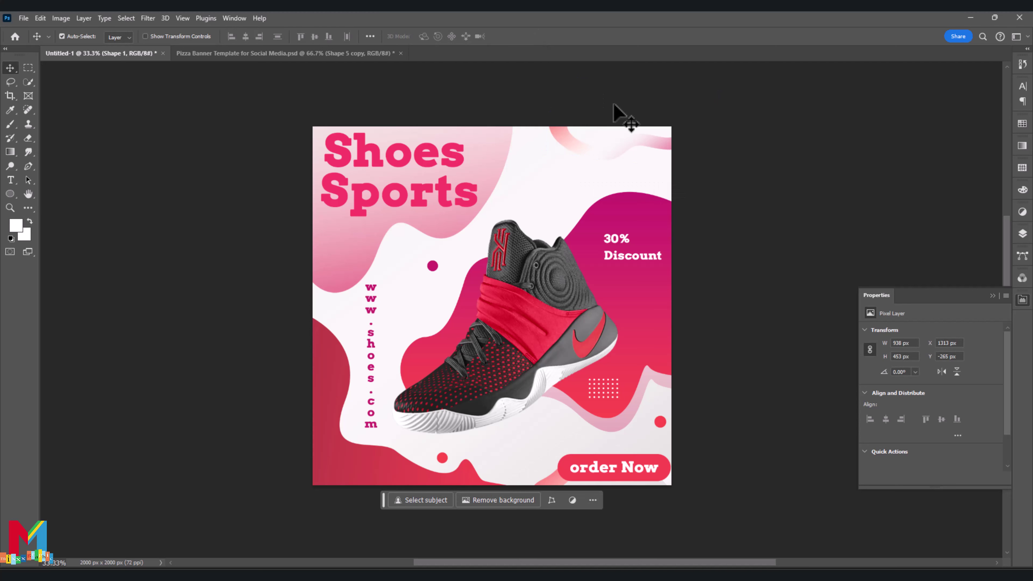
# - Duplicate the magenta circle beside the shoe's ankle into the white area above the discount text
pyautogui.scroll(-1, 601, 118)
pyautogui.moveTo(432, 232); pyautogui.dragTo(646, 152)
pyautogui.hotkey('ctrl', 'z')
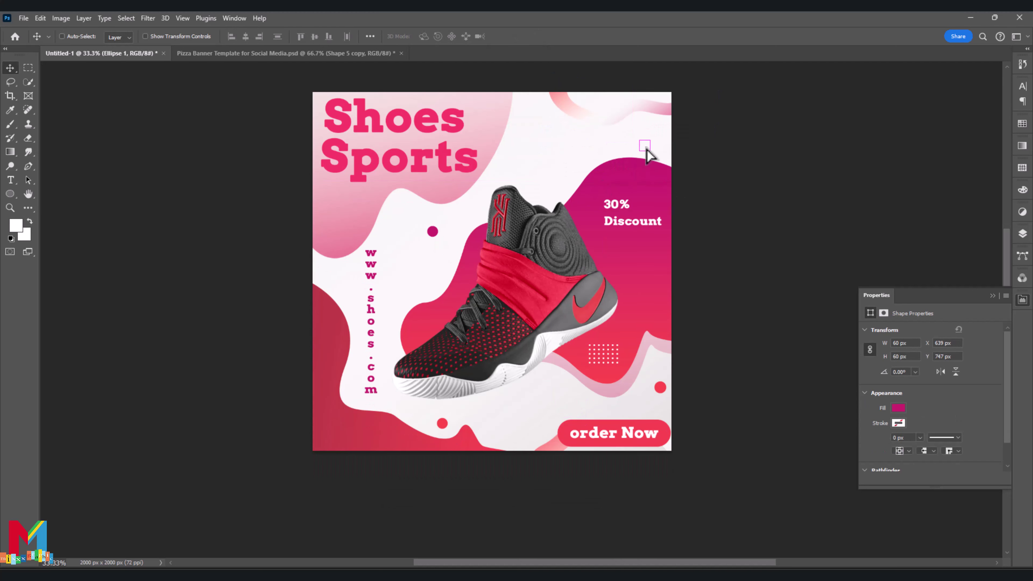
pyautogui.moveTo(432, 232); pyautogui.dragTo(651, 140)
# - Scale the copied magenta circle to about 70% and place it close to the canvas's right edge above the discount text
pyautogui.hotkey('ctrl', 't')
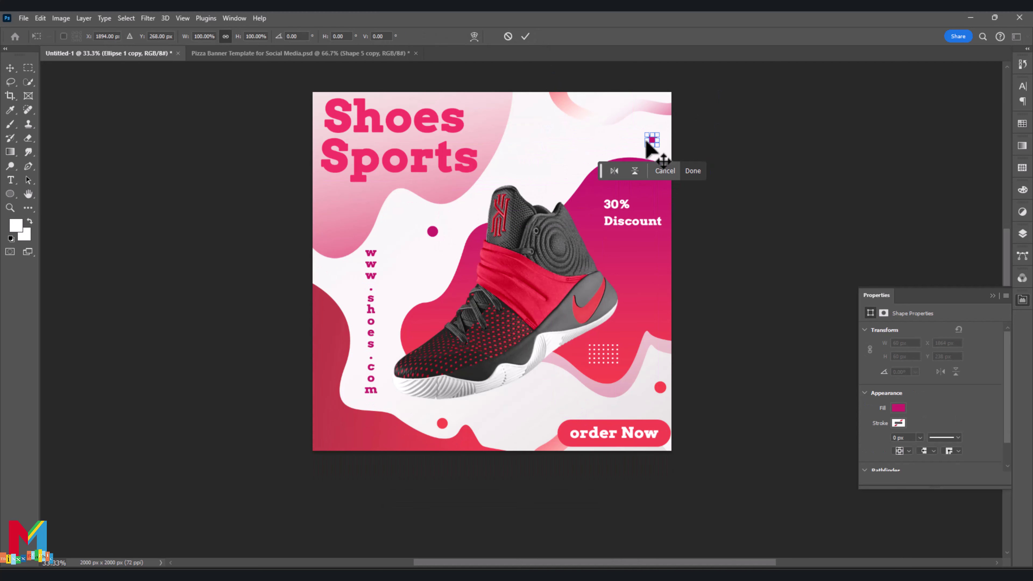
pyautogui.hotkey('ctrl', '+')
pyautogui.hotkey('ctrl', '+')
pyautogui.moveTo(752, 93); pyautogui.dragTo(683, 312)
pyautogui.hotkey('ctrl', 'z')
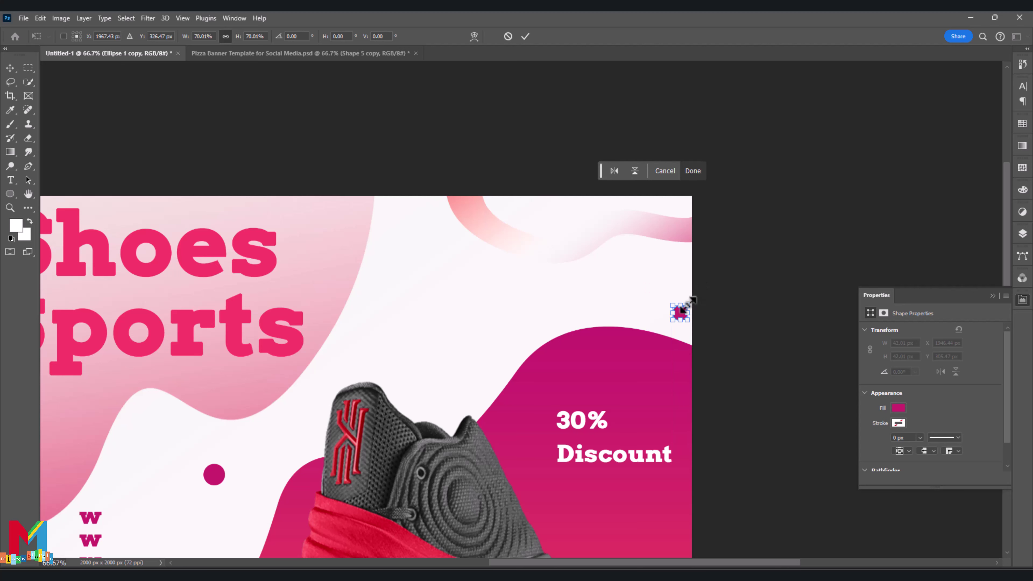
pyautogui.hotkey('ctrl', '-')
pyautogui.hotkey('ctrl', '-')
pyautogui.hotkey('ctrl', '-')
pyautogui.hotkey('ctrl', '-')
pyautogui.scroll(1, 611, 312)
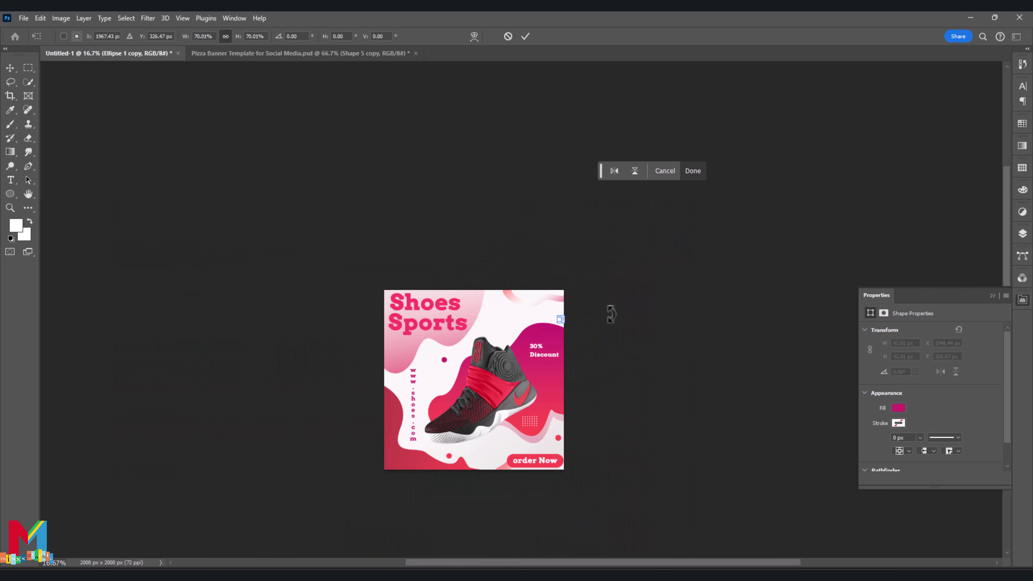
pyautogui.hotkey('ctrl', '+')
pyautogui.moveTo(621, 282); pyautogui.dragTo(627, 193)
pyautogui.hotkey('ctrl', '+')
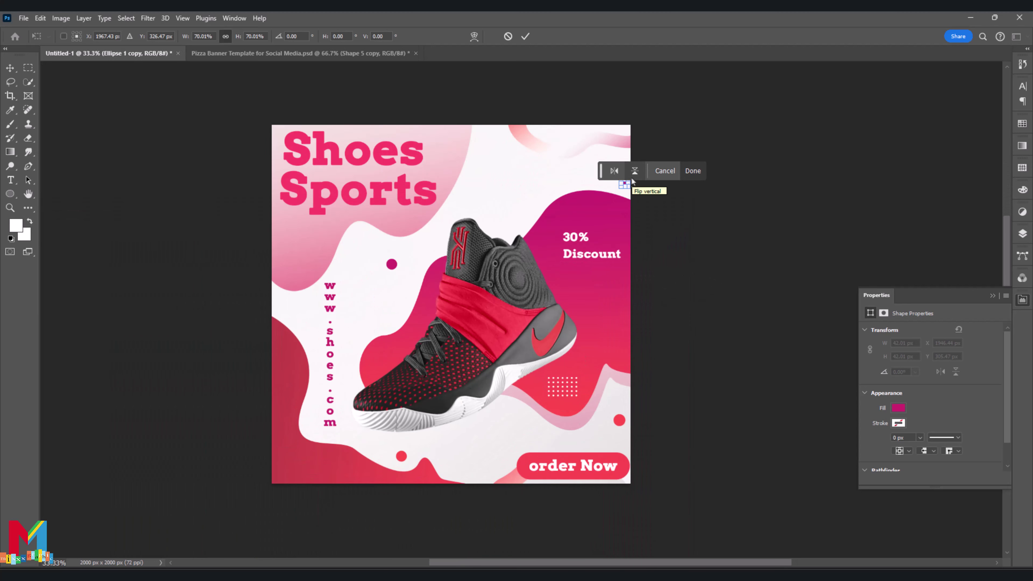
pyautogui.press('Return')
# - Add a drop shadow to the pink gradient shape behind the title with 16% opacity, 95° angle and 32 px distance
pyautogui.click(1022, 233)
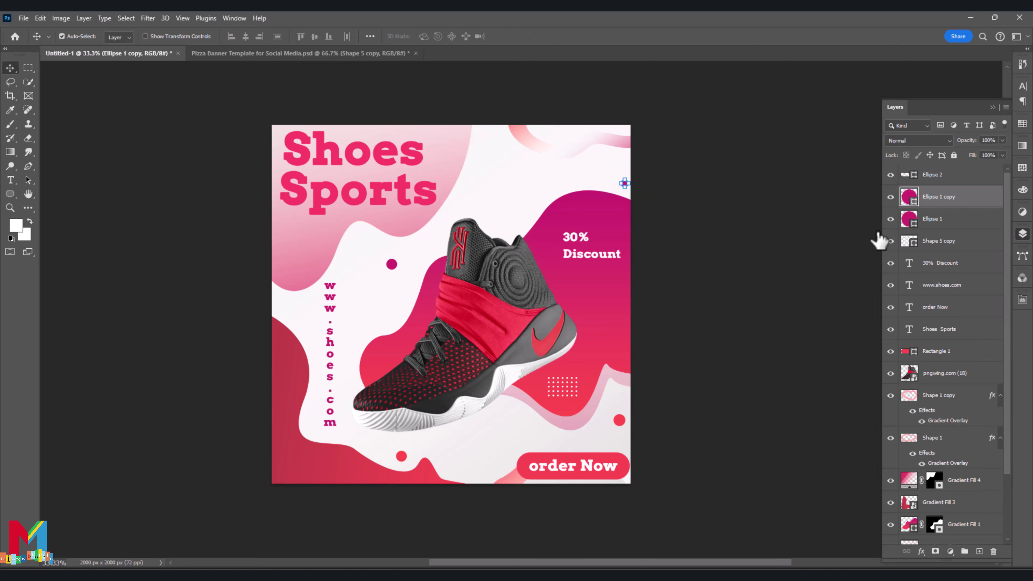
pyautogui.click(313, 239)
pyautogui.click(921, 550)
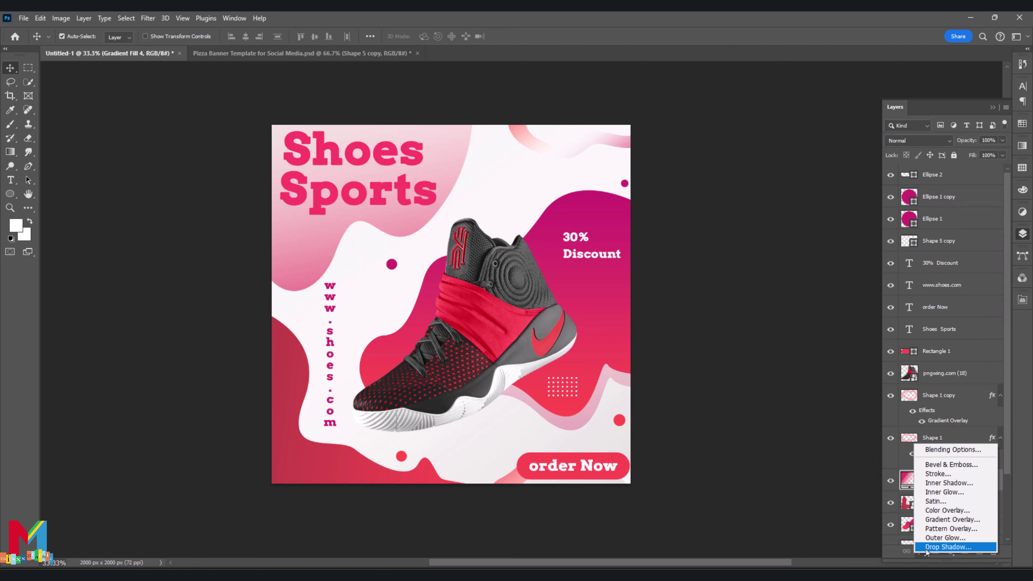
pyautogui.click(935, 547)
pyautogui.moveTo(280, 165); pyautogui.dragTo(816, 115)
pyautogui.moveTo(352, 230); pyautogui.dragTo(354, 233)
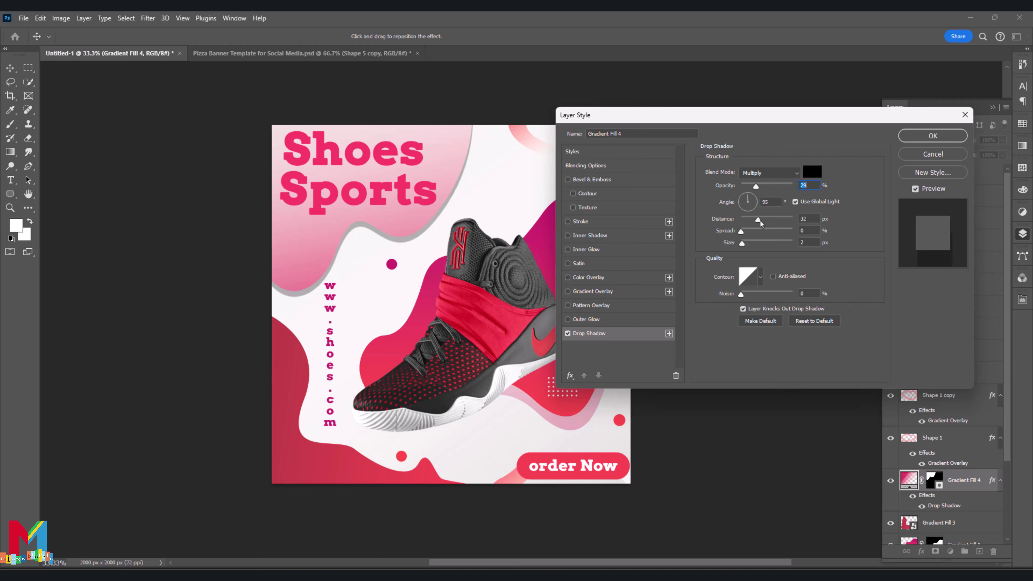
pyautogui.moveTo(756, 186); pyautogui.dragTo(752, 186)
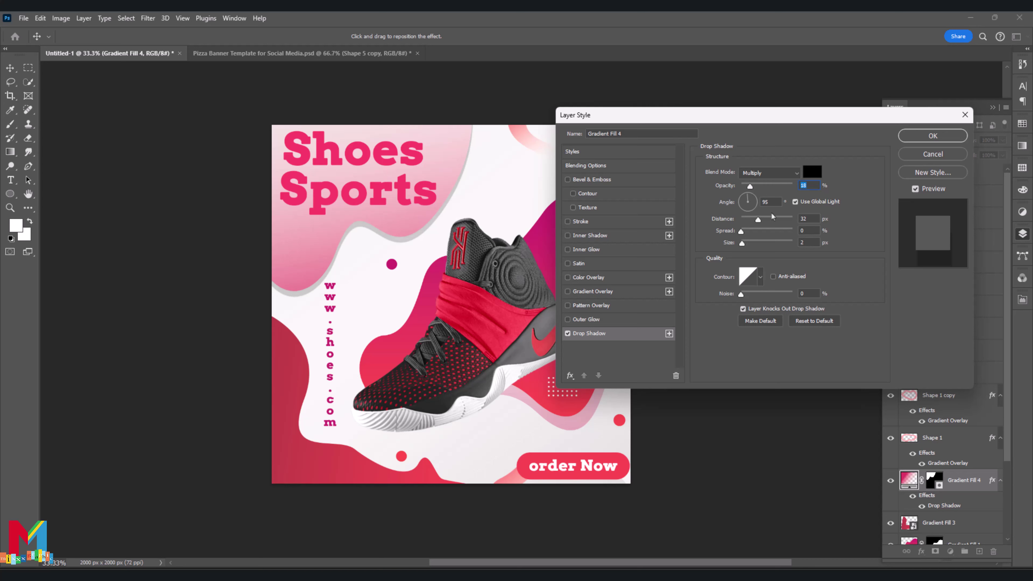
pyautogui.moveTo(750, 186)
pyautogui.mouseDown()
pyautogui.moveTo(762, 186)
pyautogui.moveTo(749, 186)
pyautogui.mouseUp()
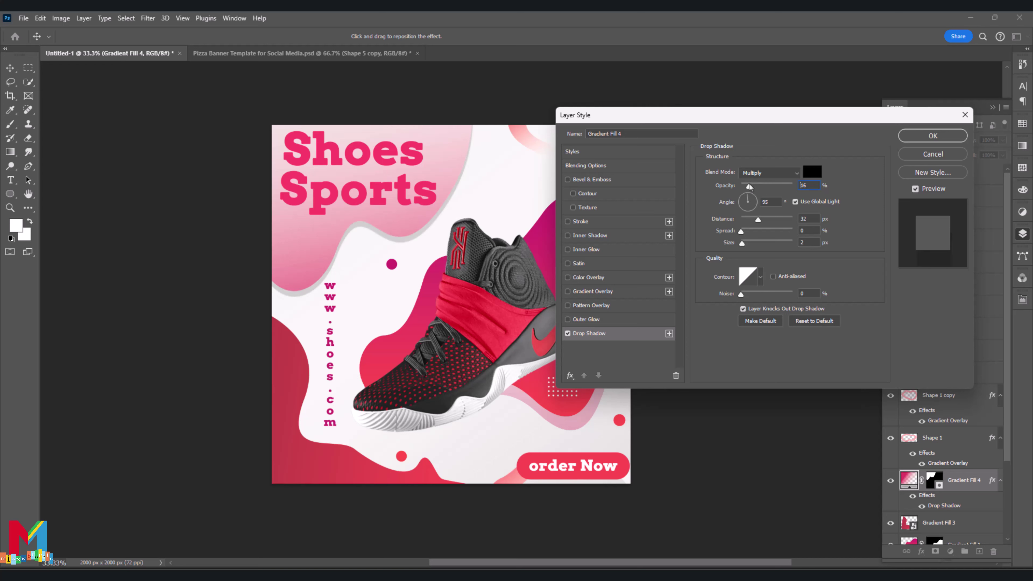
pyautogui.click(921, 157)
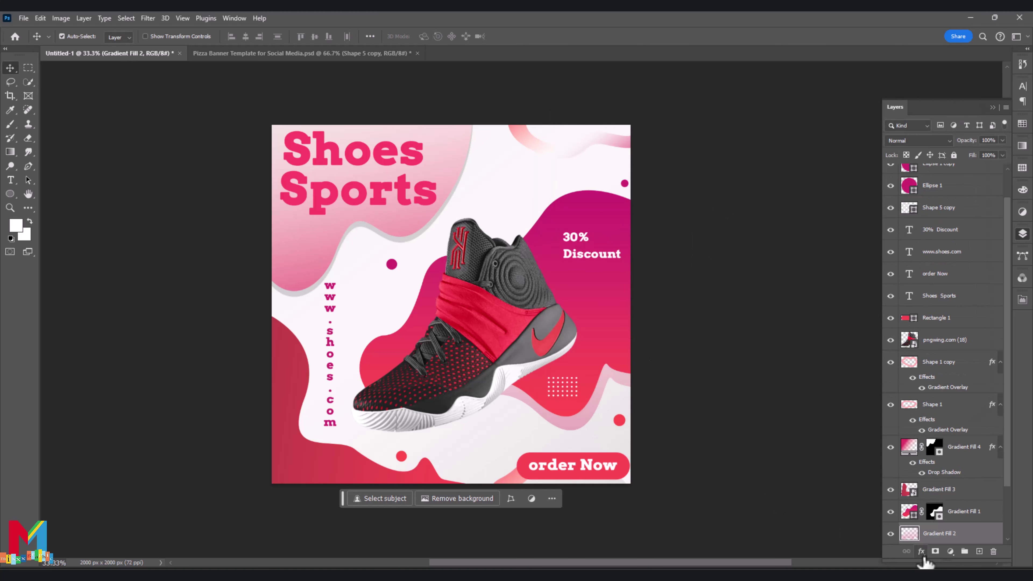
# - Add a drop shadow offset downward to the pale pink Gradient Fill 2 shape behind the magenta blob
pyautogui.click(921, 552)
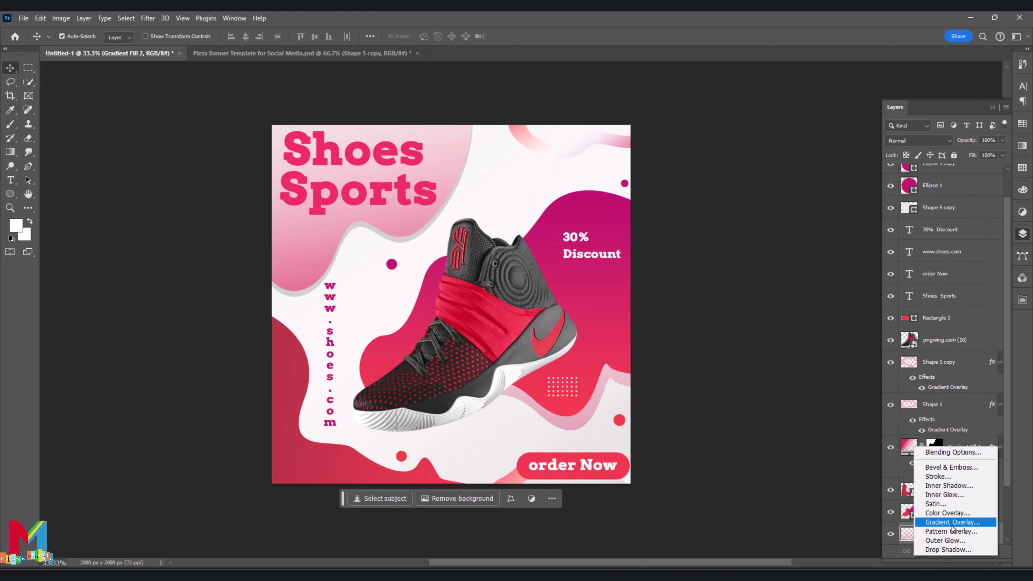
pyautogui.click(889, 560)
pyautogui.click(920, 552)
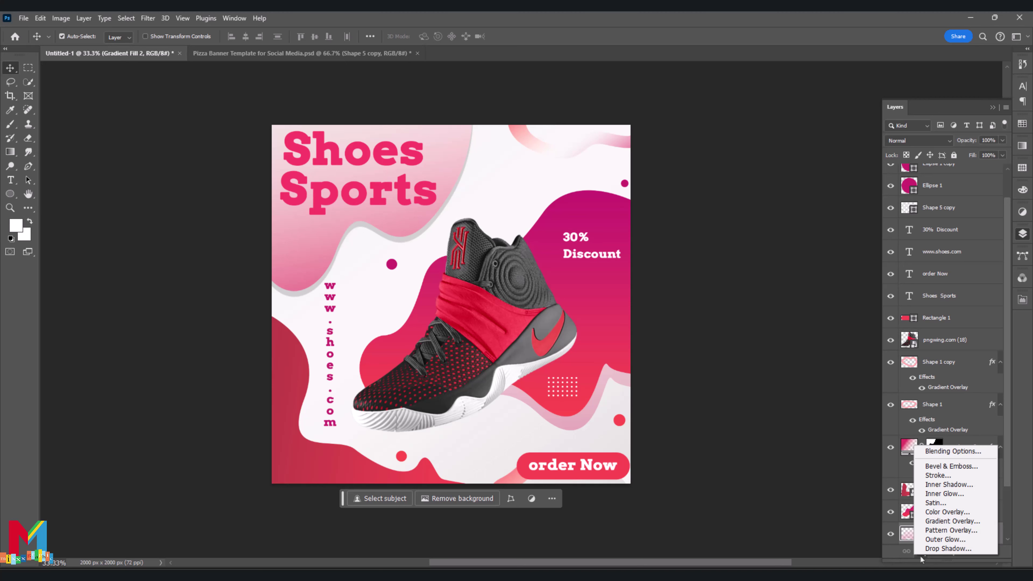
pyautogui.click(948, 549)
pyautogui.moveTo(575, 404); pyautogui.dragTo(576, 422)
pyautogui.click(932, 139)
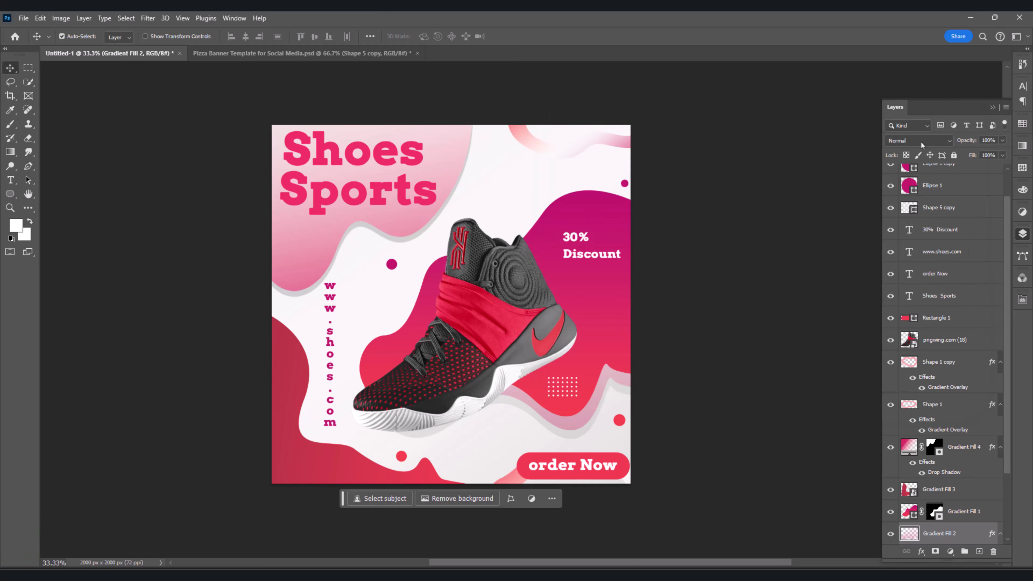